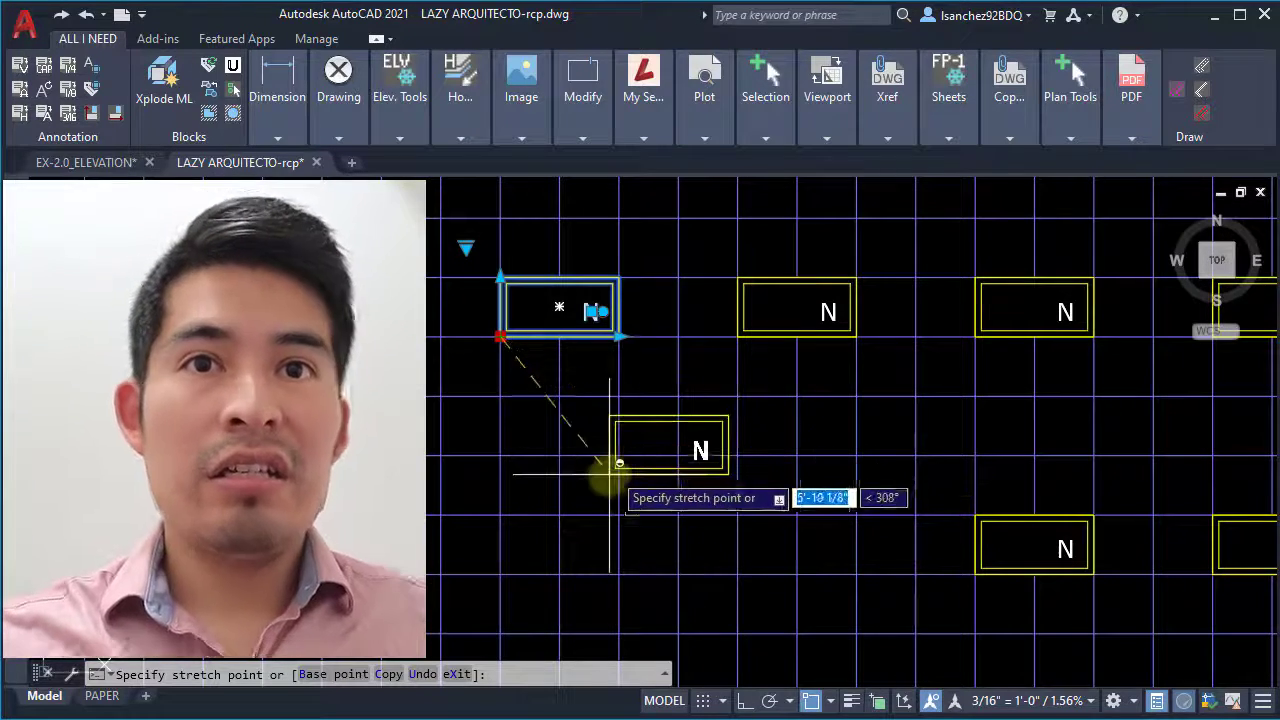
- Turn on Ortho mode and abandon the pending stretch of the upper-left light fixture
{"action": "key", "text": "F8"}
{"action": "key", "text": "Escape"}
{"action": "key", "text": "Escape"}
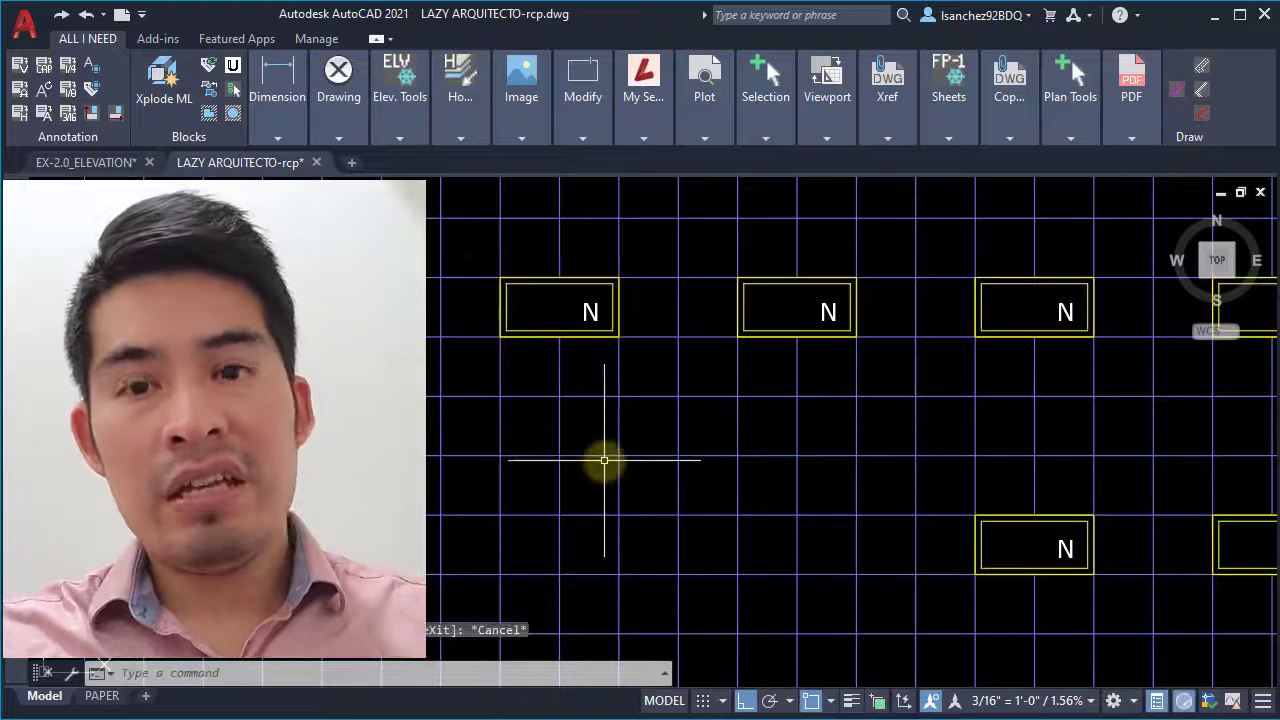
- Set the OSNAPHATCH system variable to 1
{"action": "type", "text": "os"}
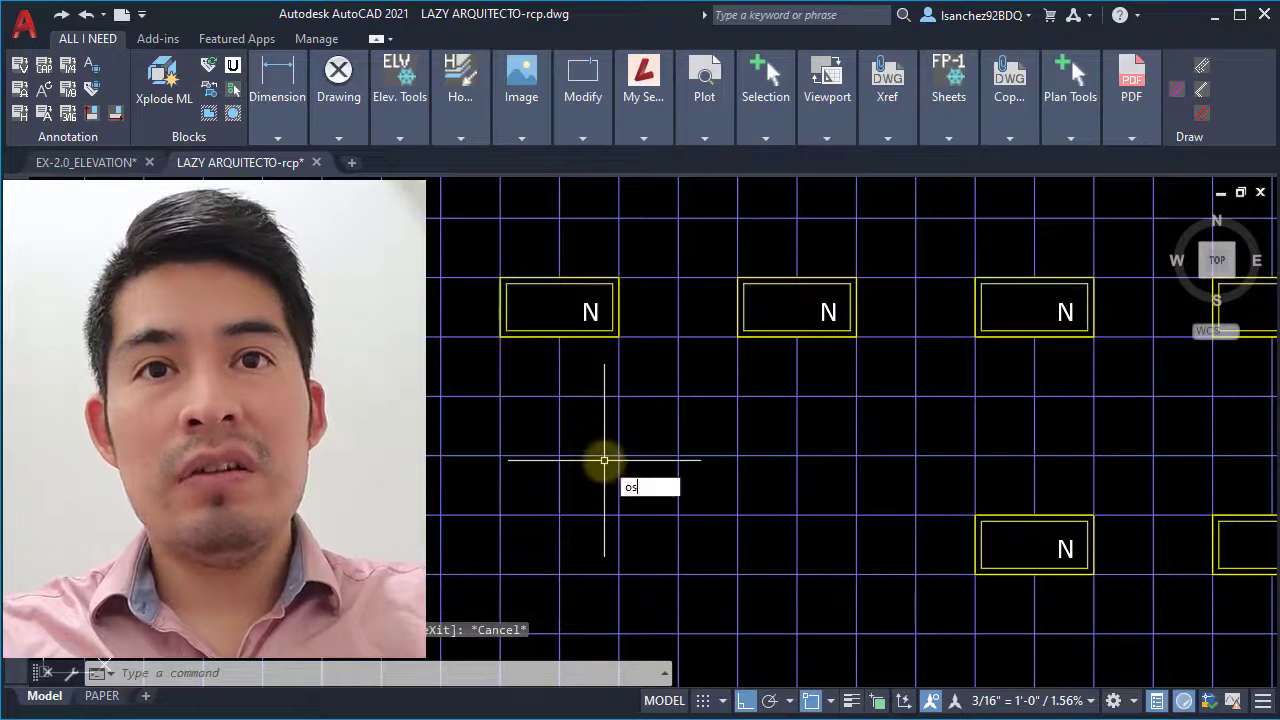
{"action": "type", "text": "n"}
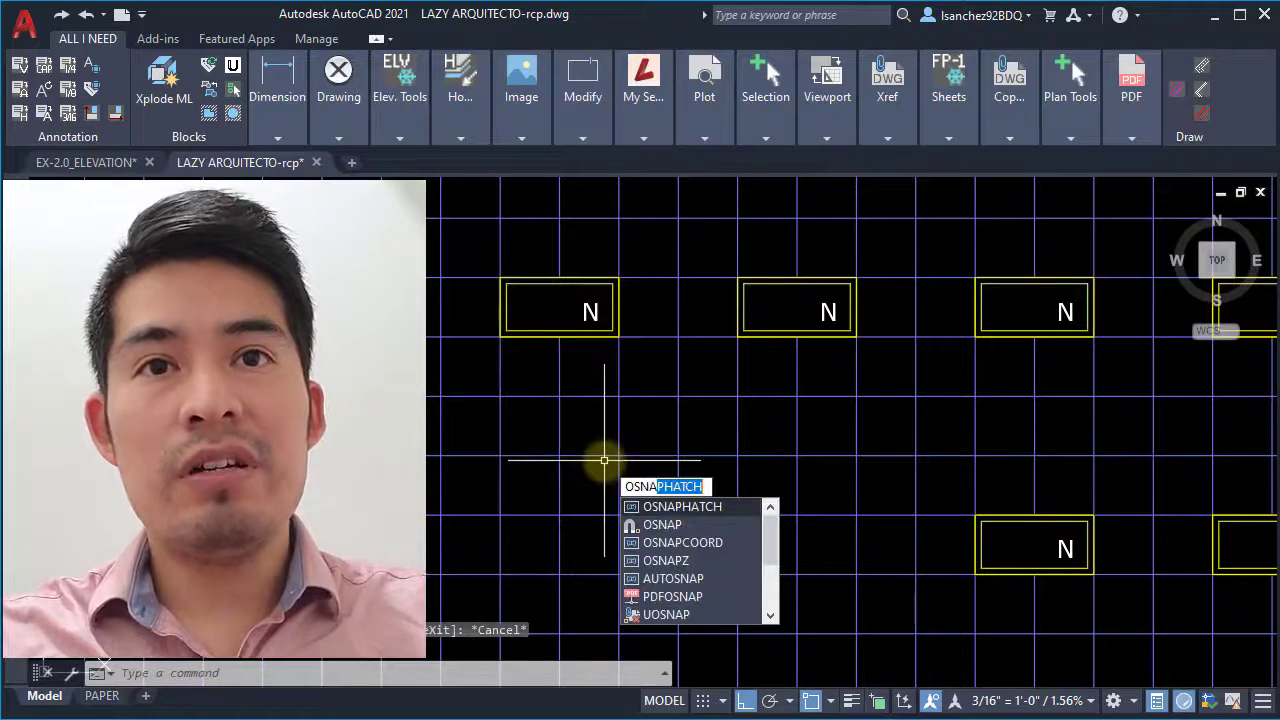
{"action": "type", "text": "a"}
{"action": "key", "text": "Return"}
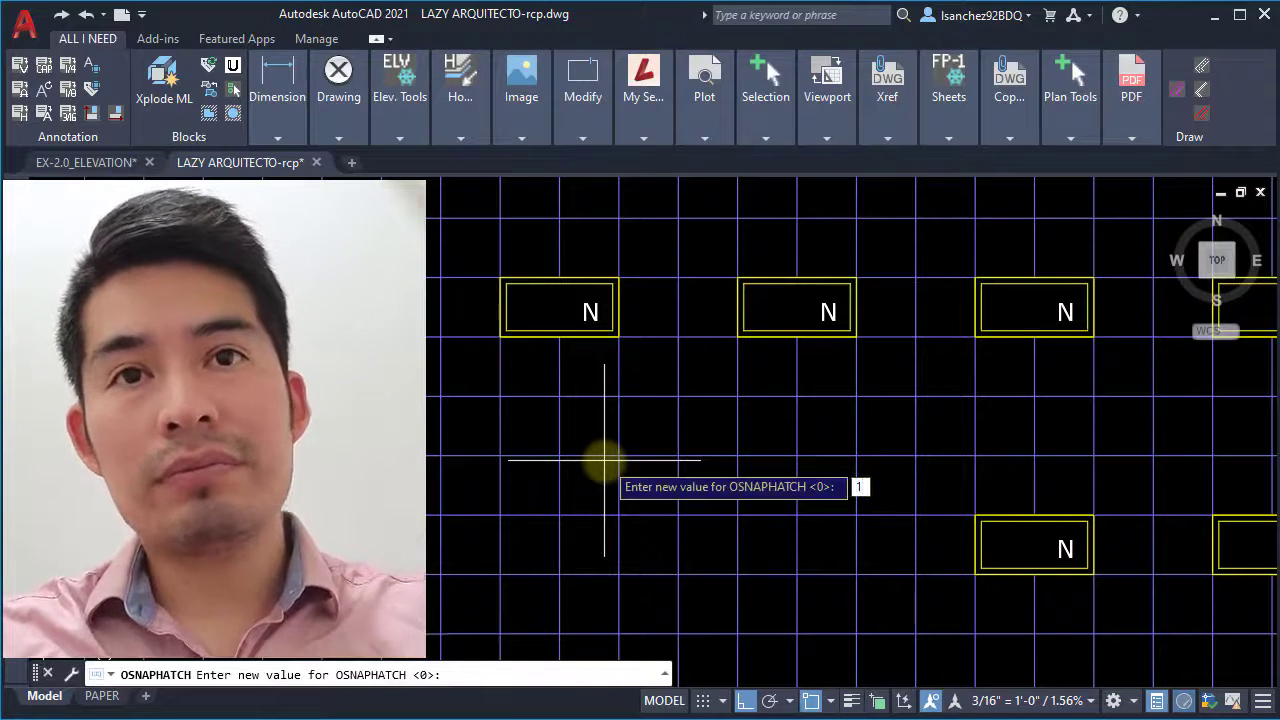
{"action": "type", "text": "1"}
{"action": "key", "text": "Return"}
- Copy the upper-left light fixture straight down by four ceiling-grid cells, snapping its base grip to the hatch grid intersection
{"action": "left_click", "coordinate": [550, 324]}
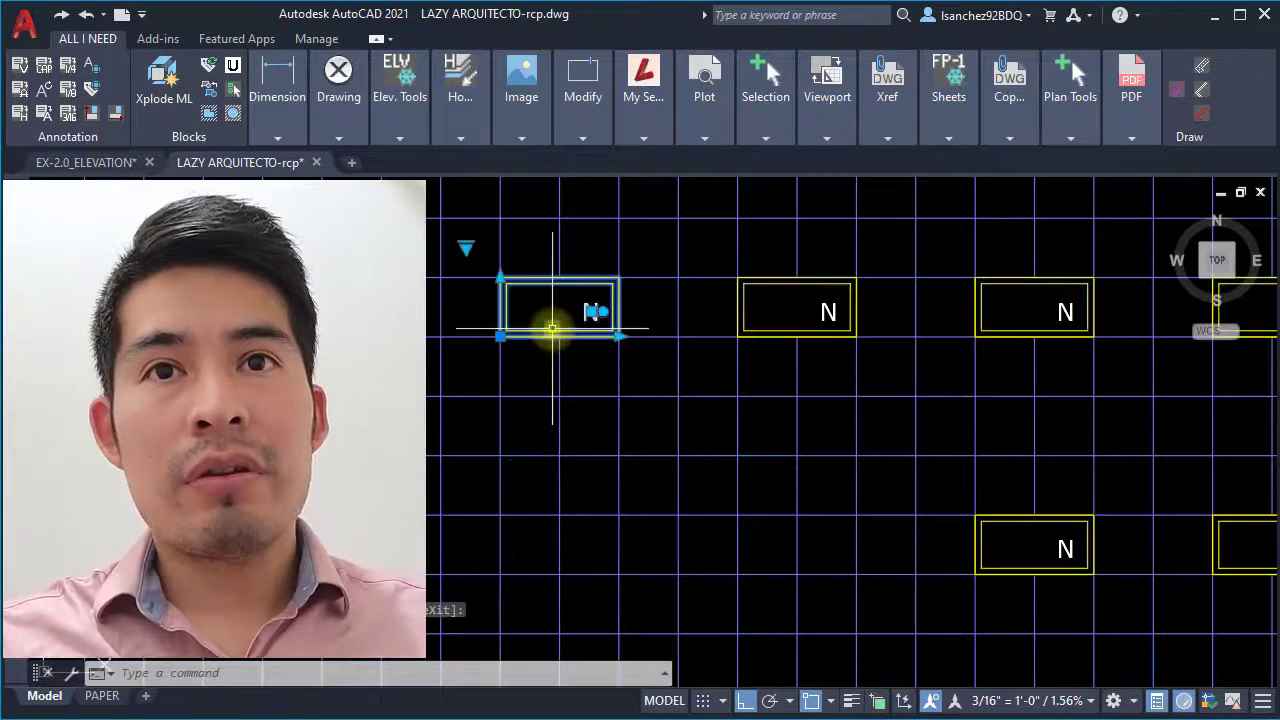
{"action": "left_click", "coordinate": [500, 336]}
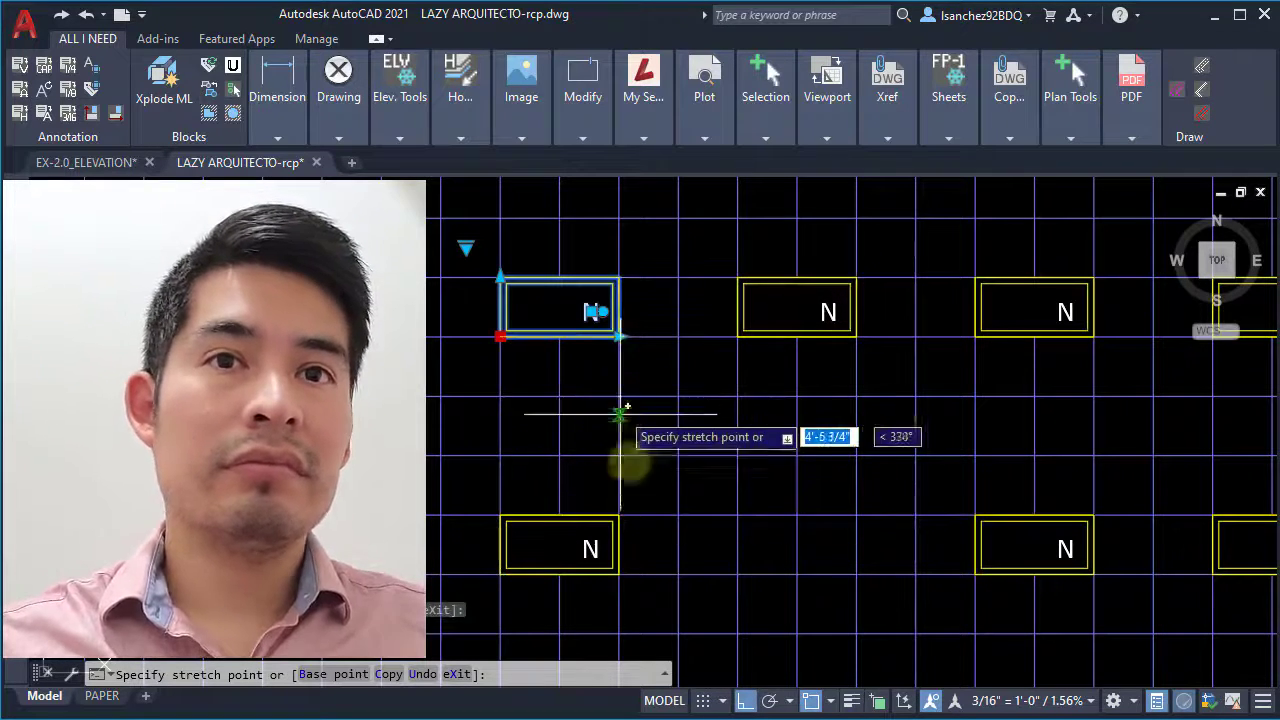
{"action": "key", "text": "Escape"}
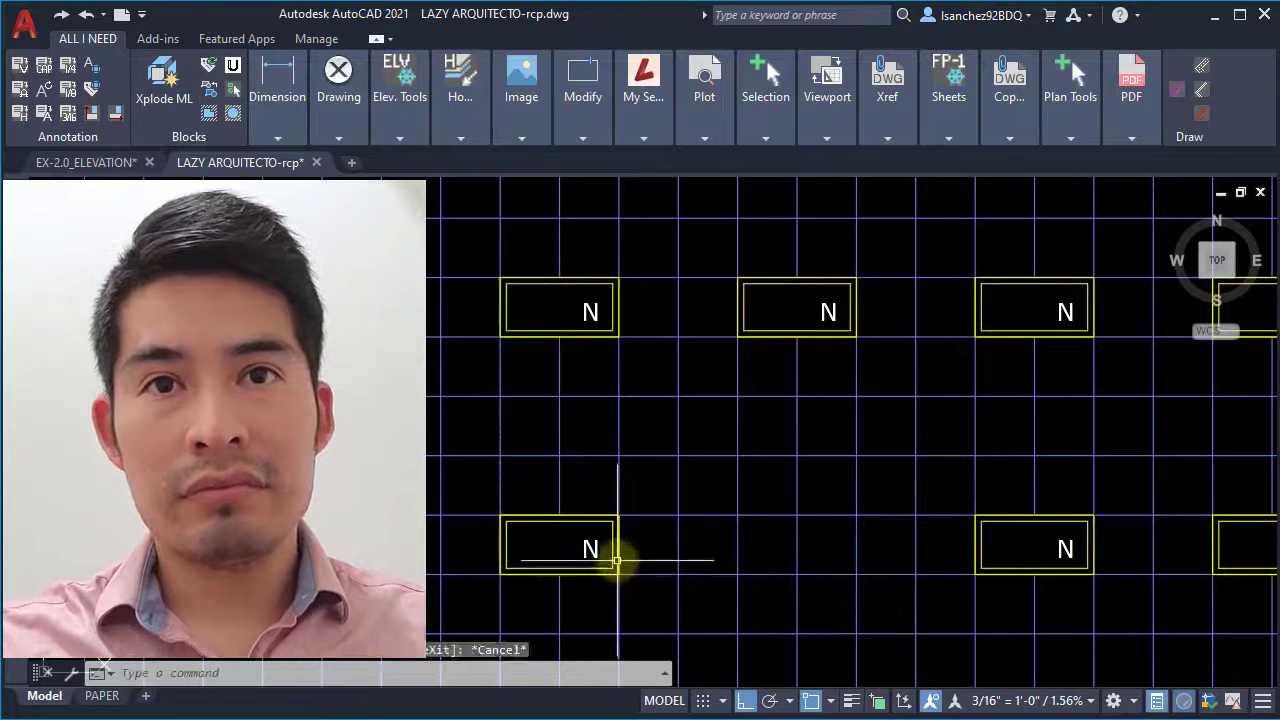
- Copy the lower-left light fixture four ceiling-grid cells to the right, snapping to the hatch grid and filling the gap in the row
{"action": "left_click", "coordinate": [618, 562]}
{"action": "left_click", "coordinate": [501, 573]}
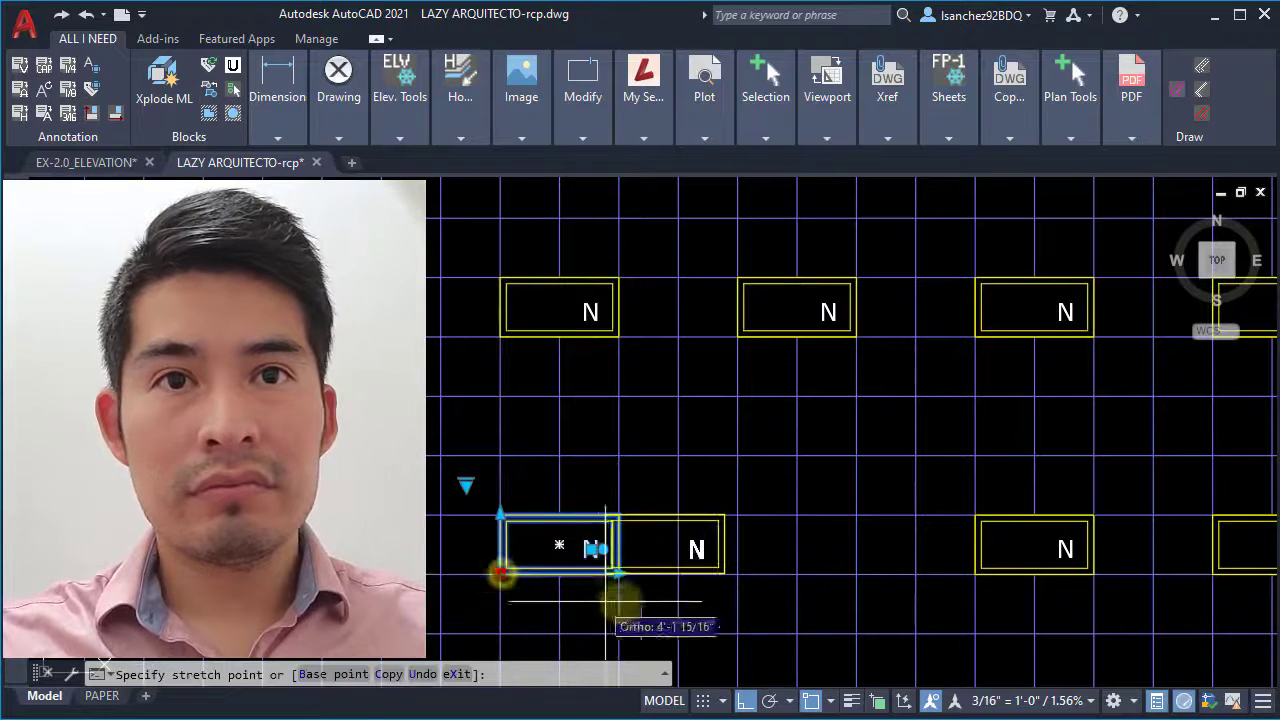
{"action": "key", "text": "Escape"}
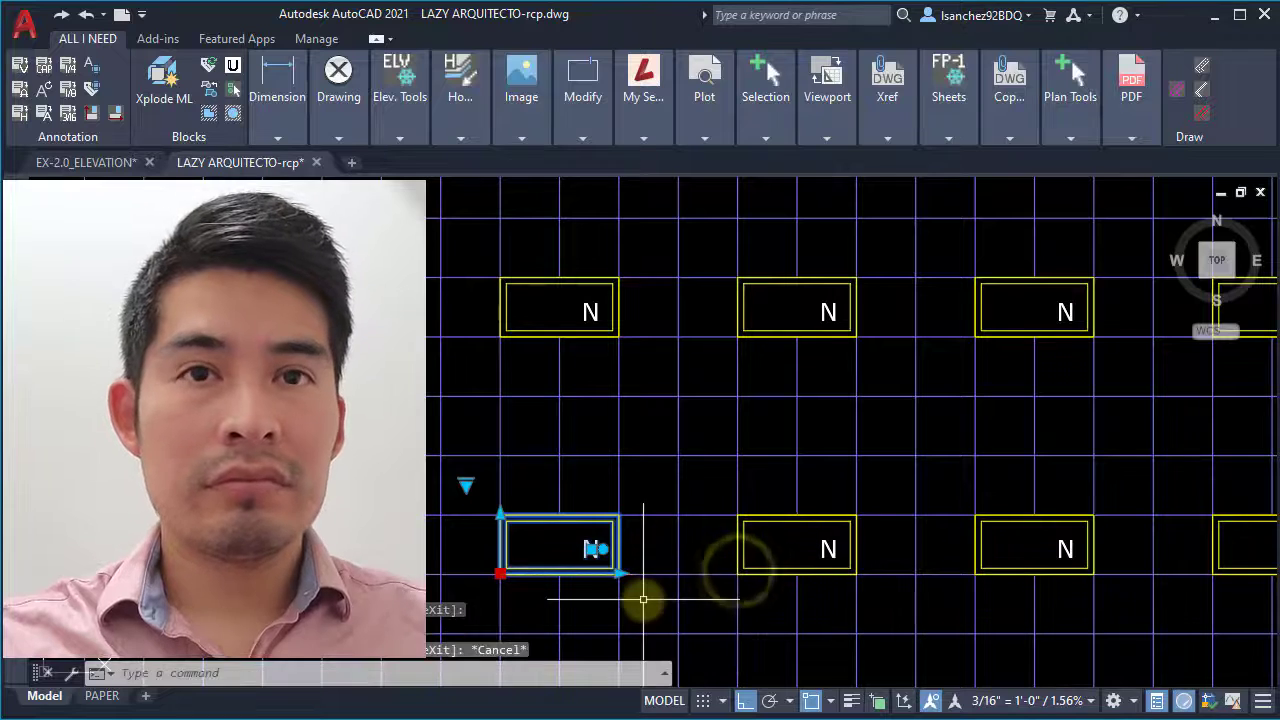
{"action": "key", "text": "Escape"}
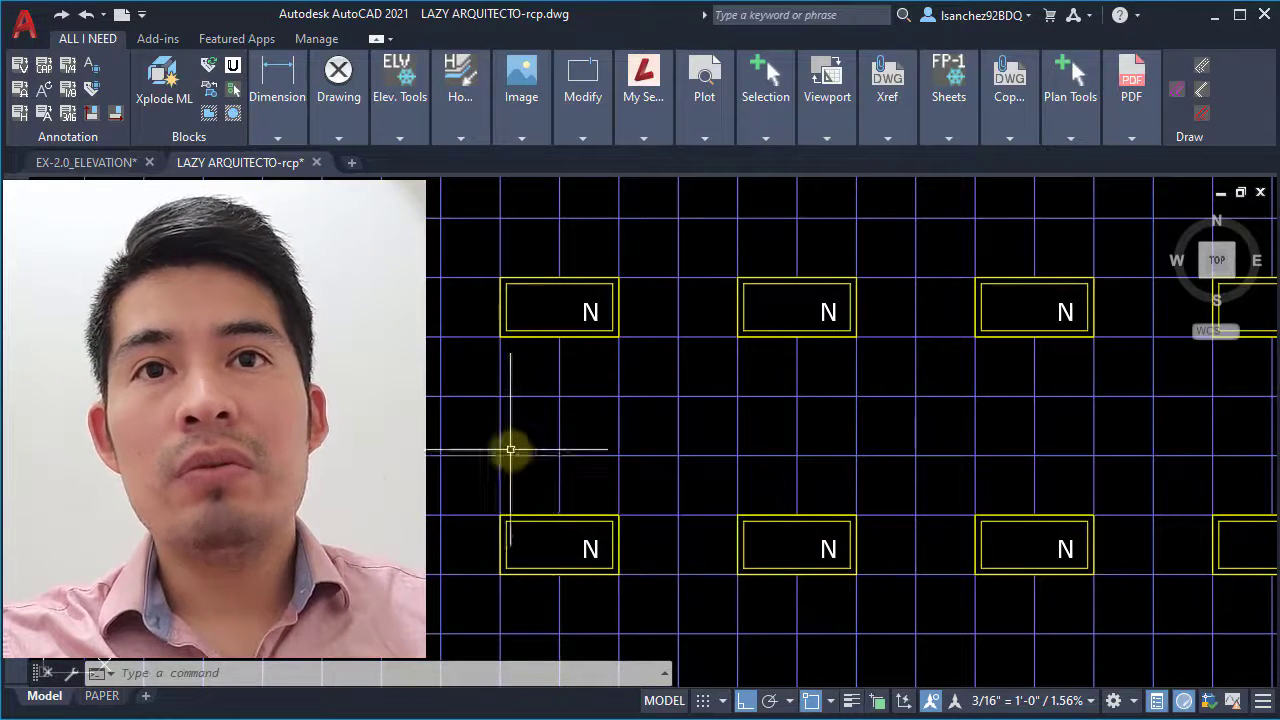
- Switch to the EX-2.0_ELEVATION drawing, at the unhatched wall base above the EXISTING RAMP label
{"action": "scroll", "coordinate": [510, 440], "scroll_direction": "down", "scroll_amount": 7}
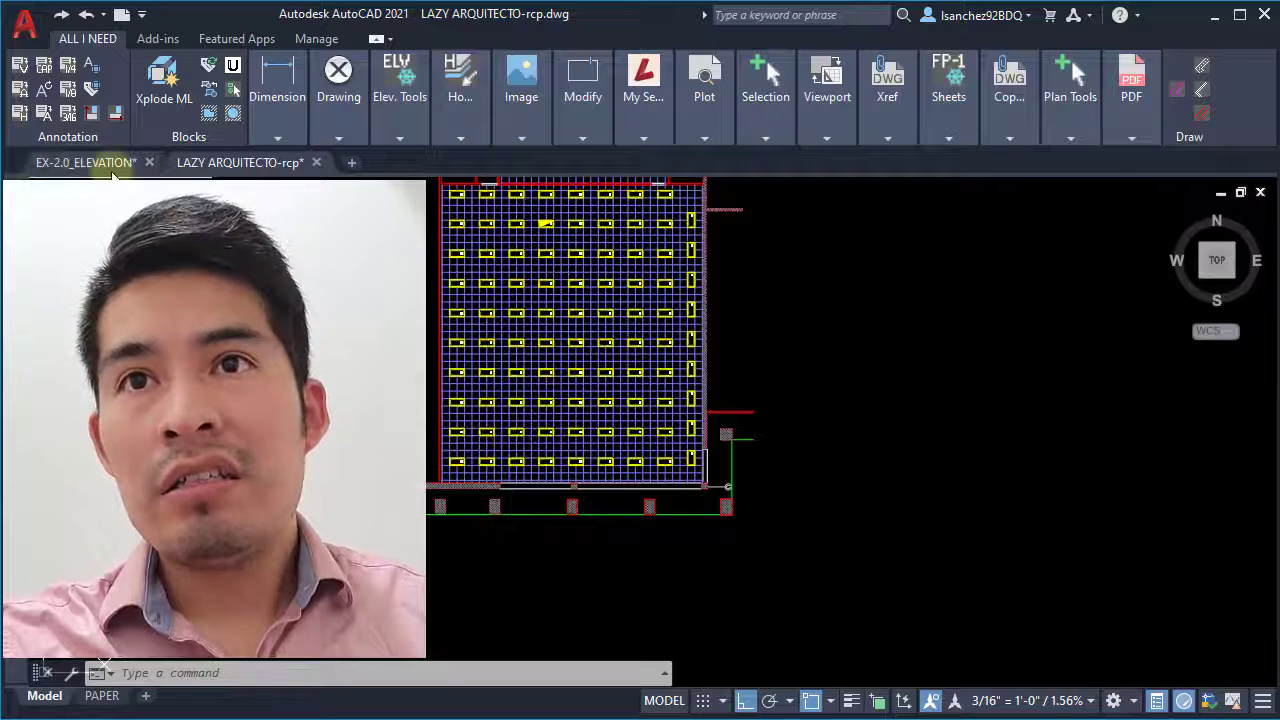
{"action": "left_click", "coordinate": [90, 162]}
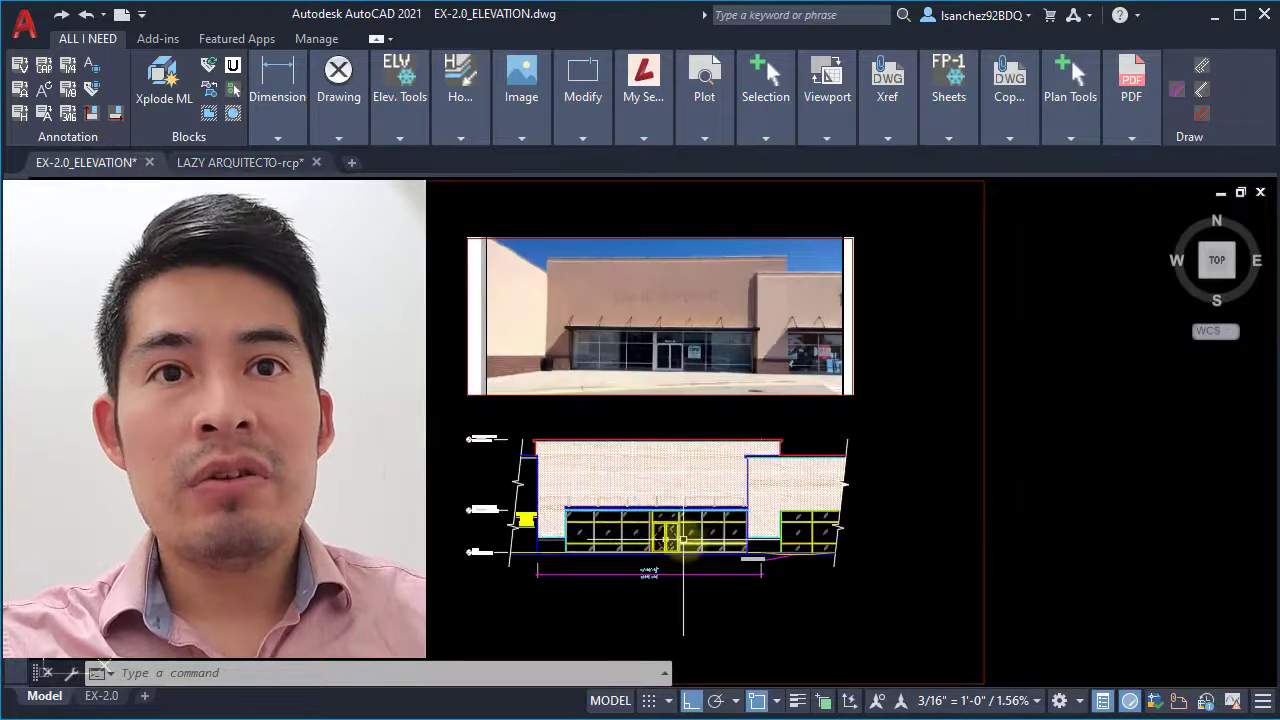
{"action": "scroll", "coordinate": [743, 556], "scroll_direction": "up", "scroll_amount": 8}
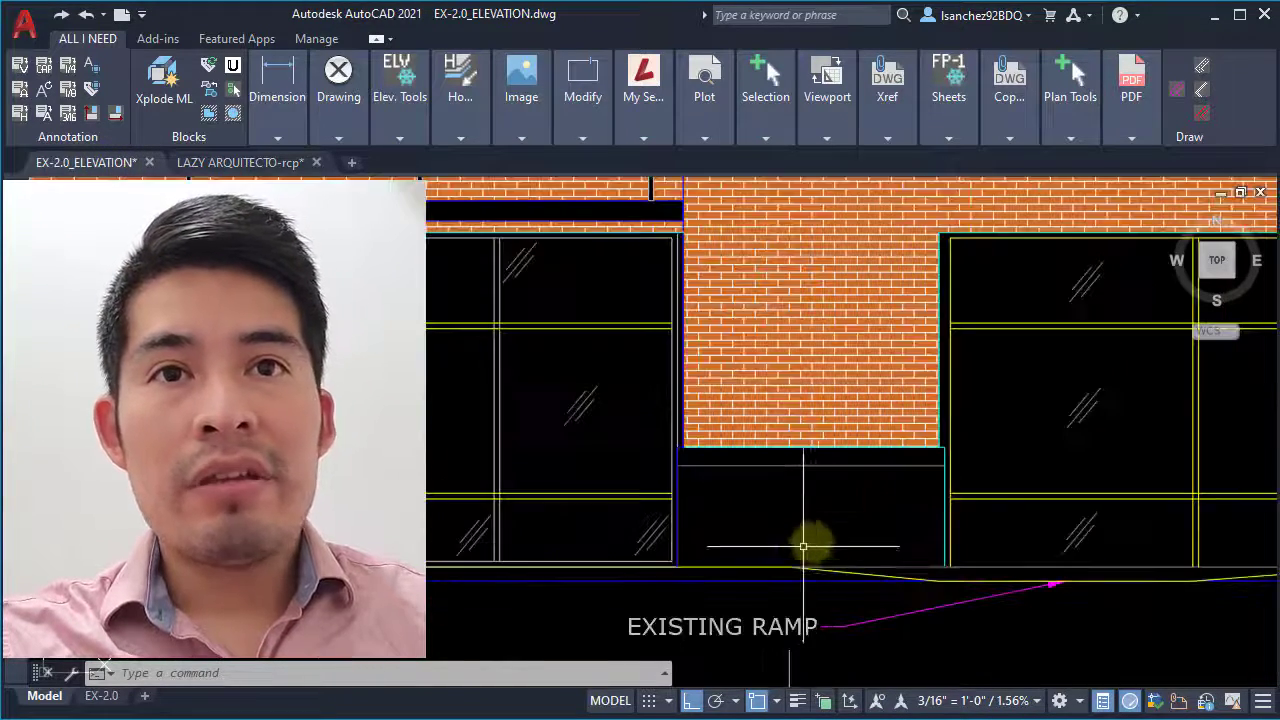
{"action": "mouse_move", "coordinate": [803, 546]}
{"action": "middle_mouse_down"}
{"action": "mouse_move", "coordinate": [700, 543]}
{"action": "mouse_move", "coordinate": [666, 523]}
{"action": "mouse_move", "coordinate": [669, 509]}
{"action": "middle_mouse_up"}
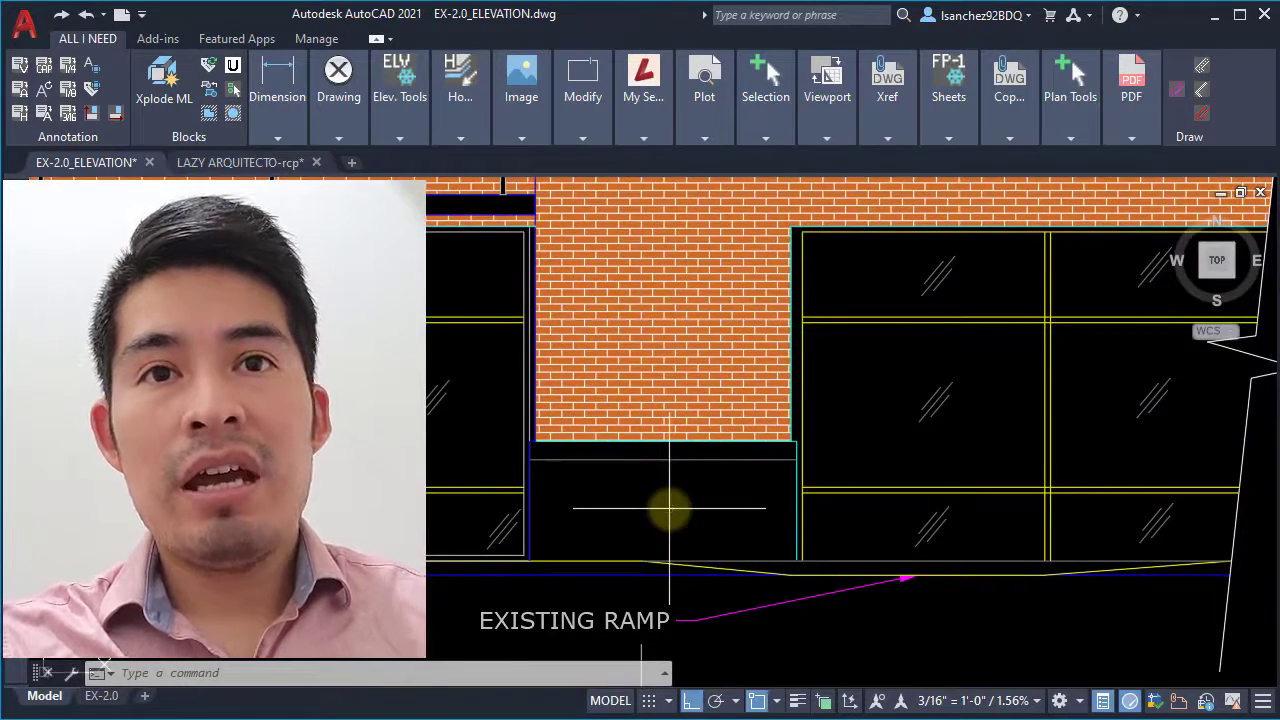
- Hatch the wall base below the brick pier by picking an internal point, using the current red block pattern at scale 1
{"action": "type", "text": "h"}
{"action": "key", "text": "Return"}
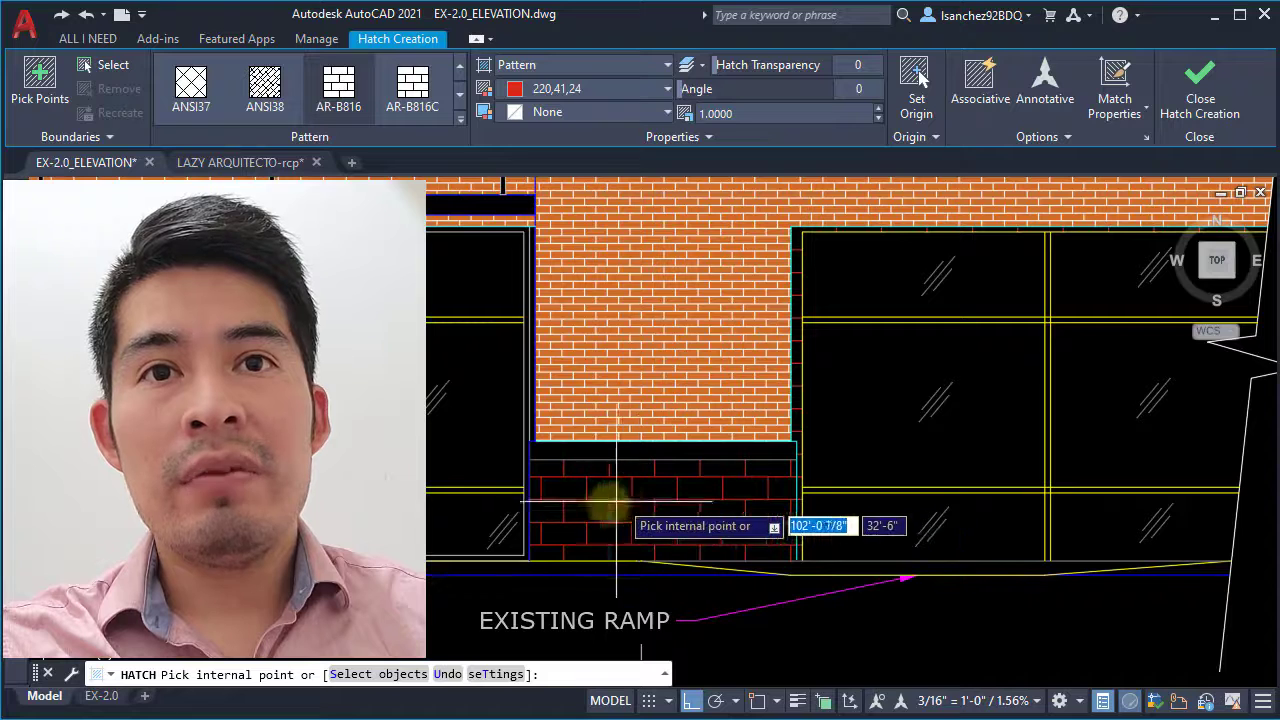
{"action": "left_click", "coordinate": [625, 508]}
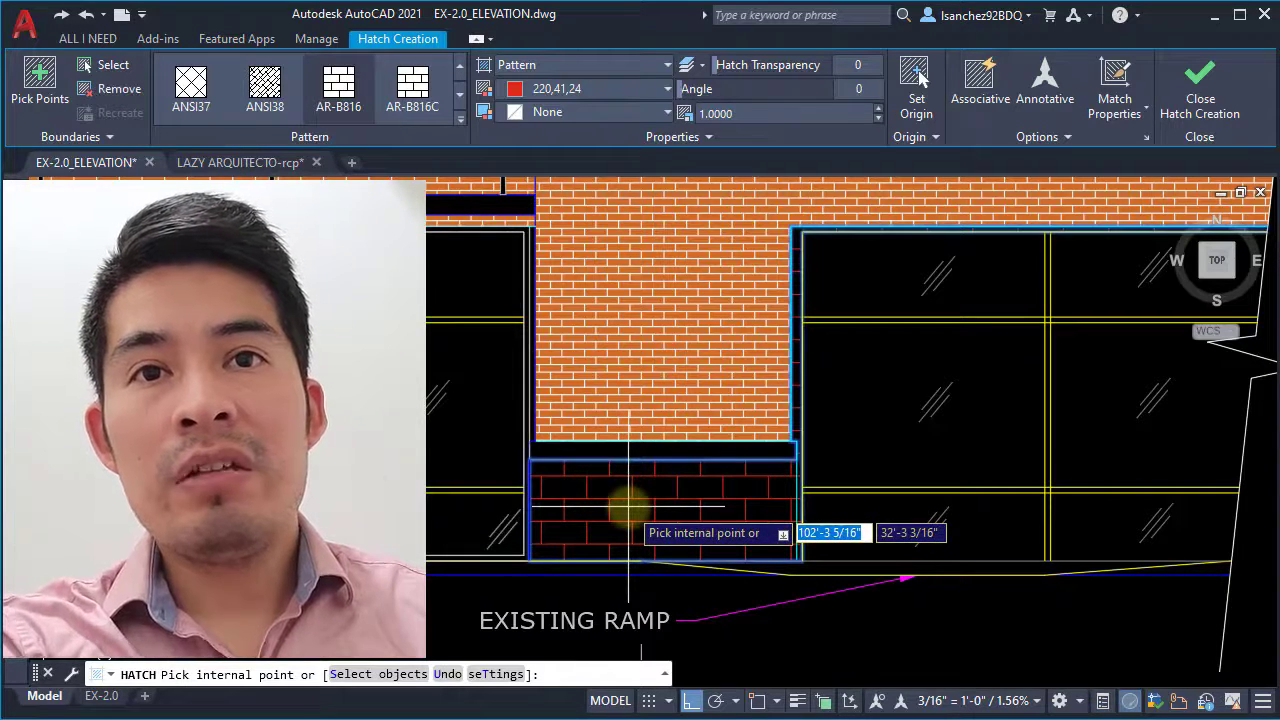
{"action": "key", "text": "Return"}
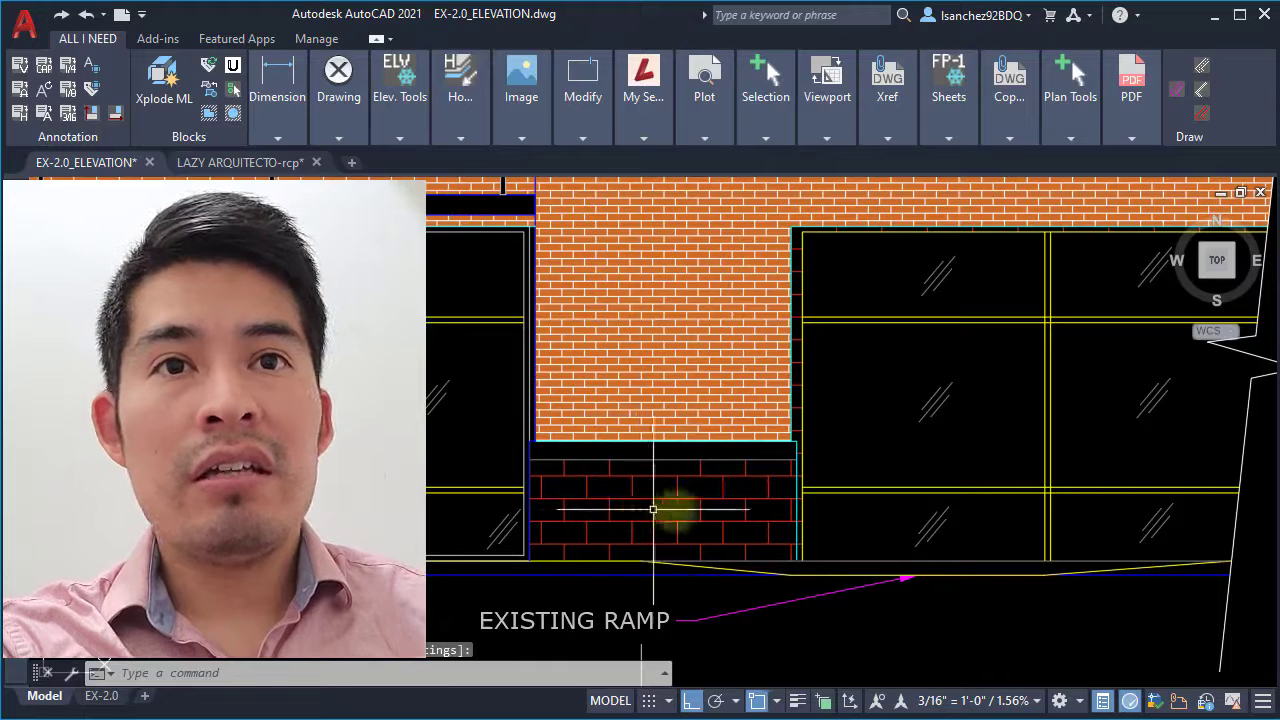
- Select the new wall-base hatch to check how far its boundary extends, and undo the hatch
{"action": "left_click", "coordinate": [760, 492]}
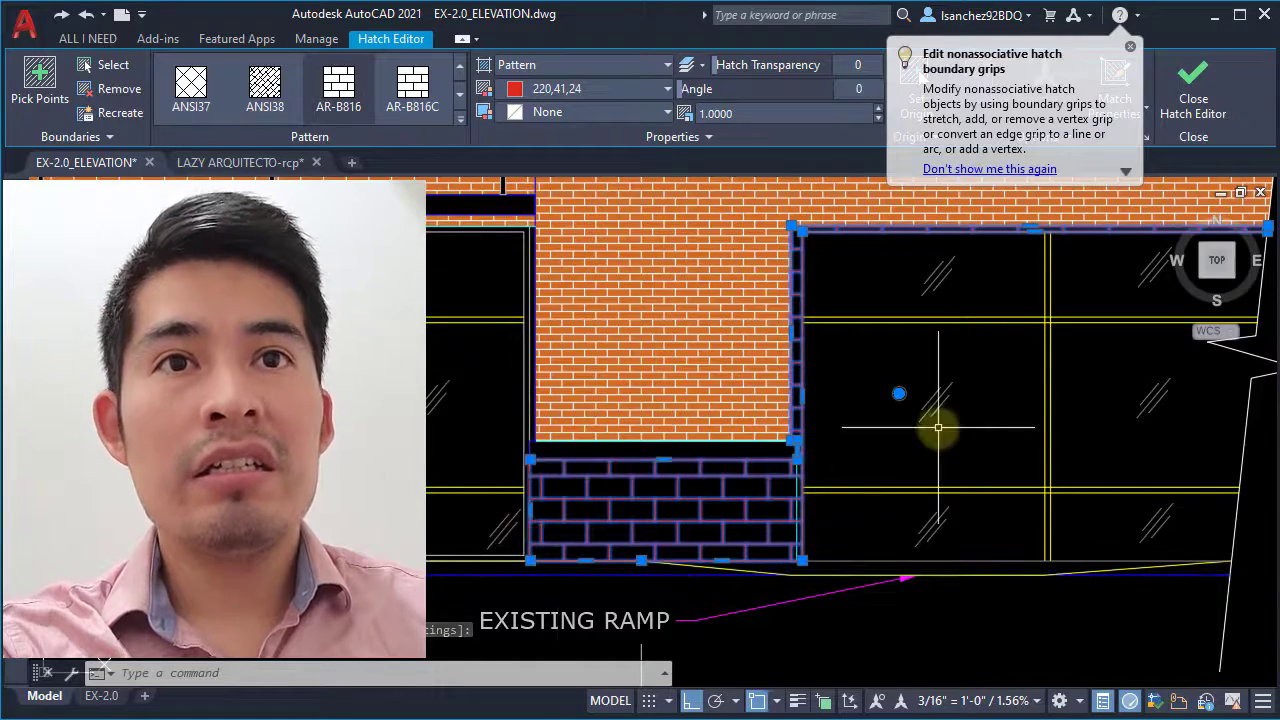
{"action": "scroll", "coordinate": [814, 320], "scroll_direction": "up", "scroll_amount": 3}
{"action": "scroll", "coordinate": [810, 387], "scroll_direction": "down", "scroll_amount": 3}
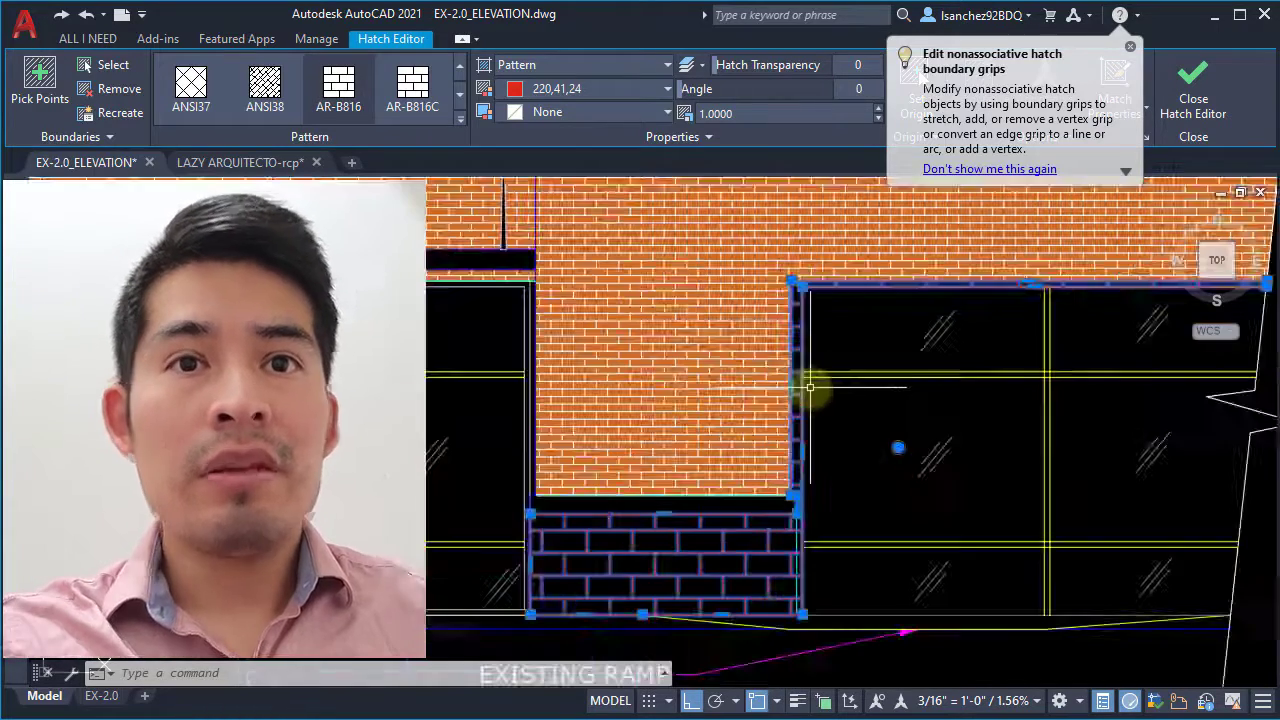
{"action": "key", "text": "Escape"}
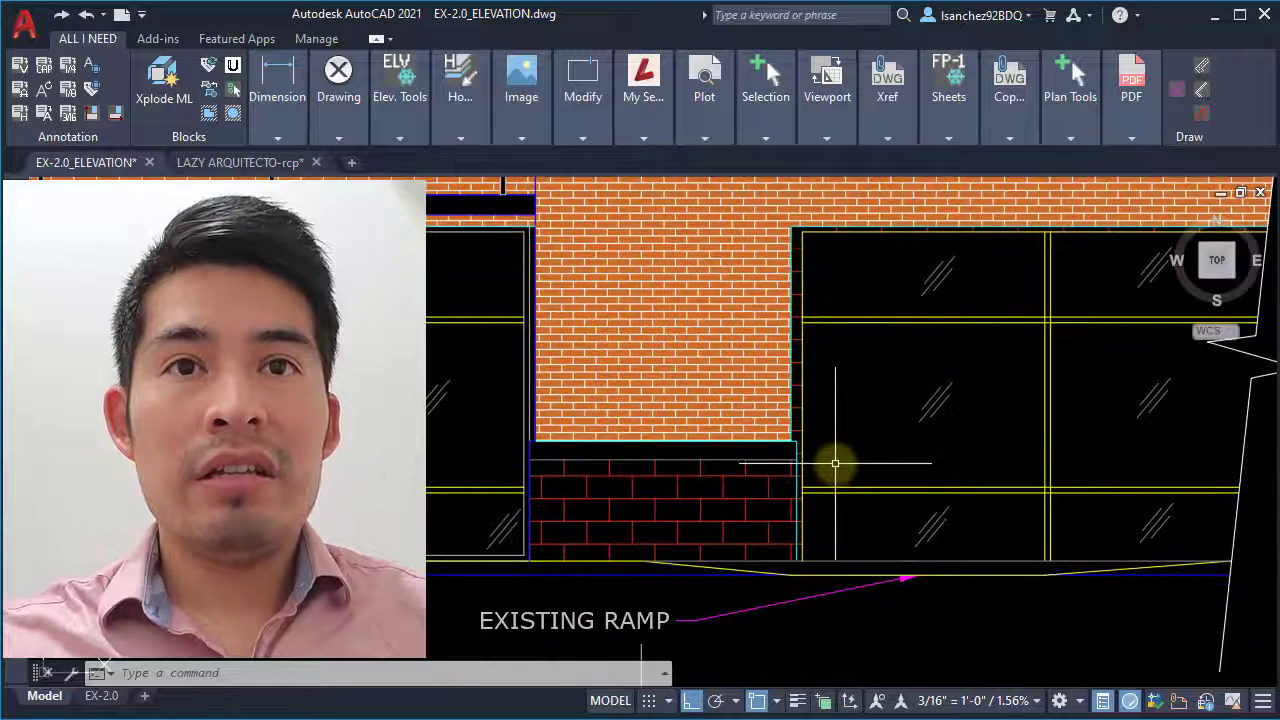
{"action": "key", "text": "ctrl+z"}
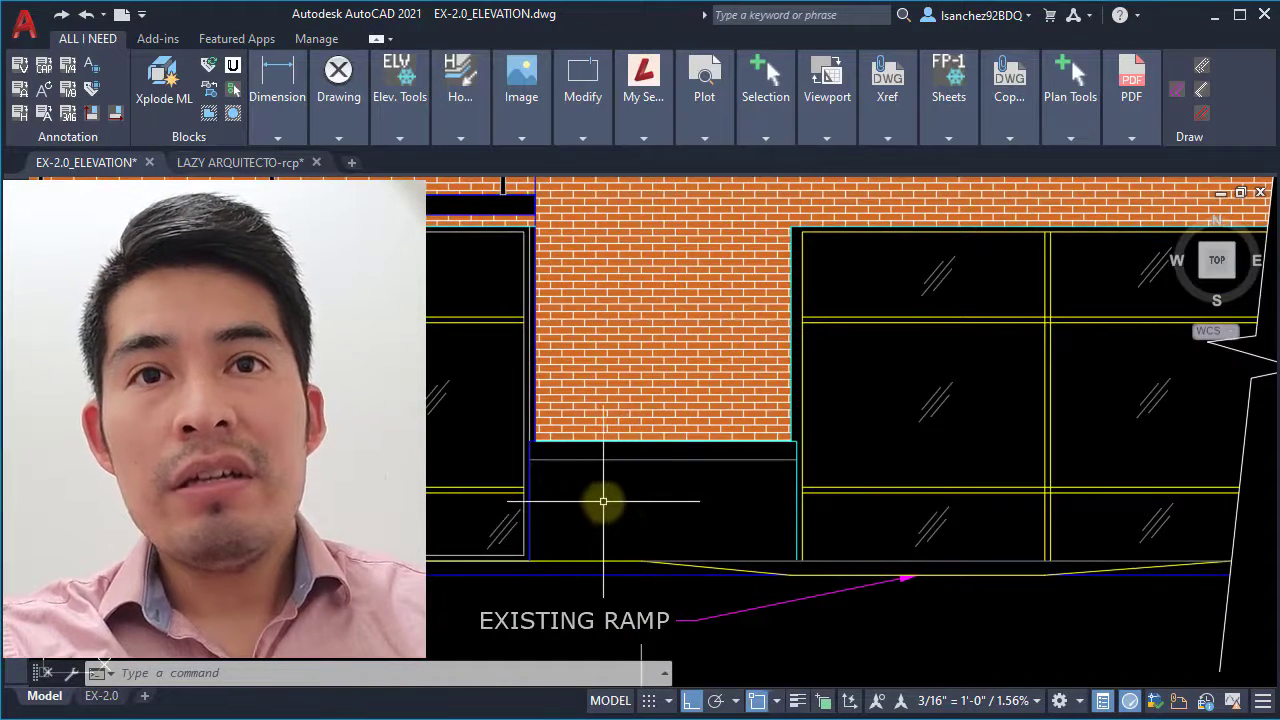
{"action": "scroll", "coordinate": [566, 491], "scroll_direction": "up", "scroll_amount": 3}
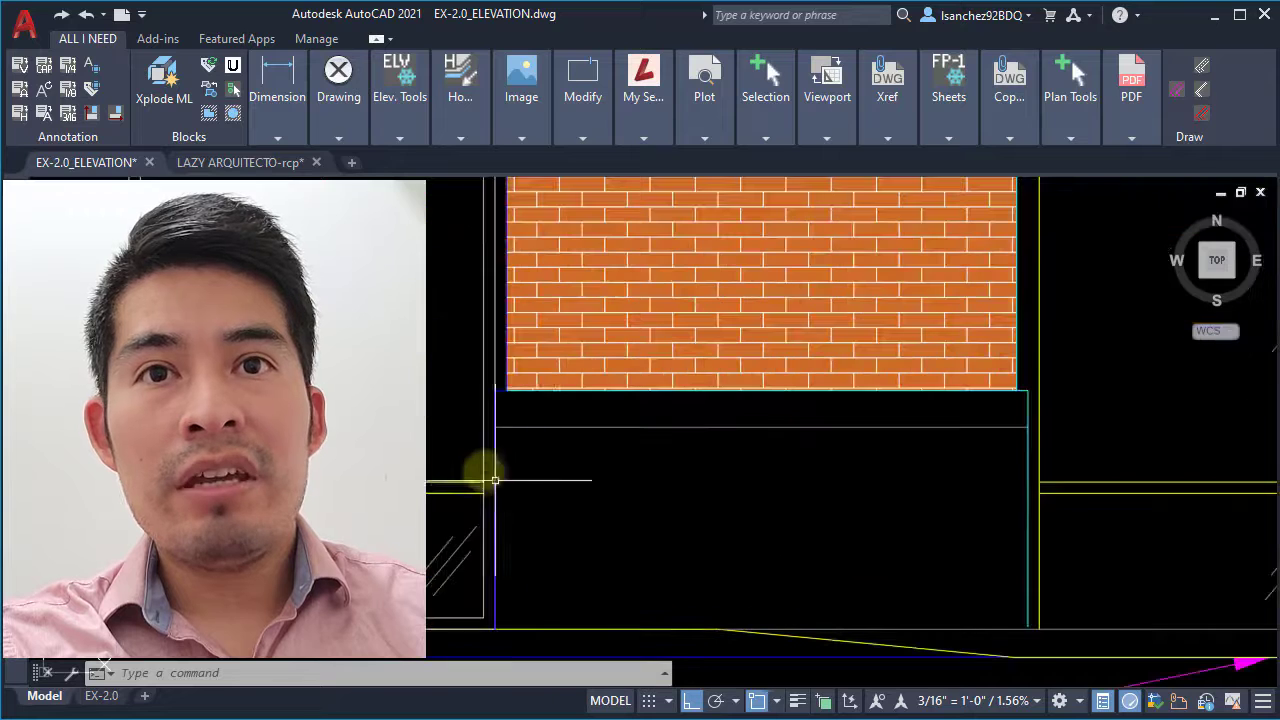
{"action": "left_click", "coordinate": [474, 422]}
{"action": "key", "text": "Escape"}
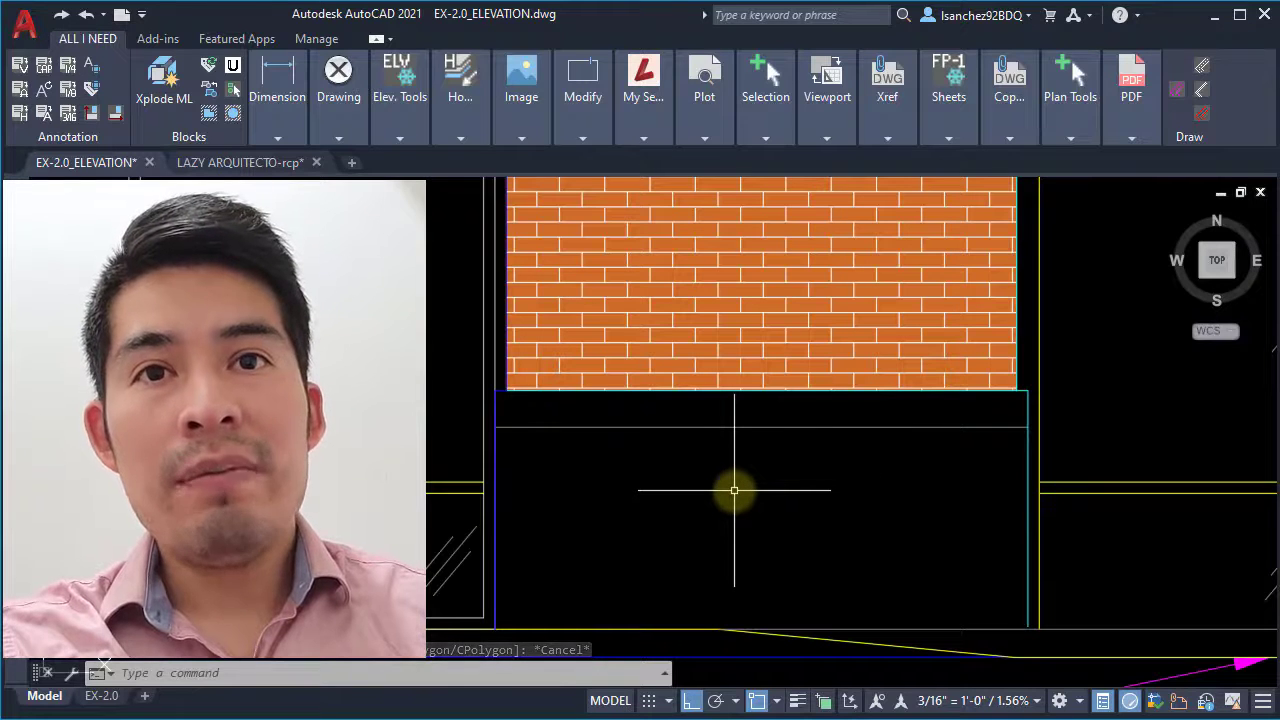
- Set the HPGAPTOL system variable to 1
{"action": "middle_click_drag", "start_coordinate": [734, 490], "coordinate": [674, 487]}
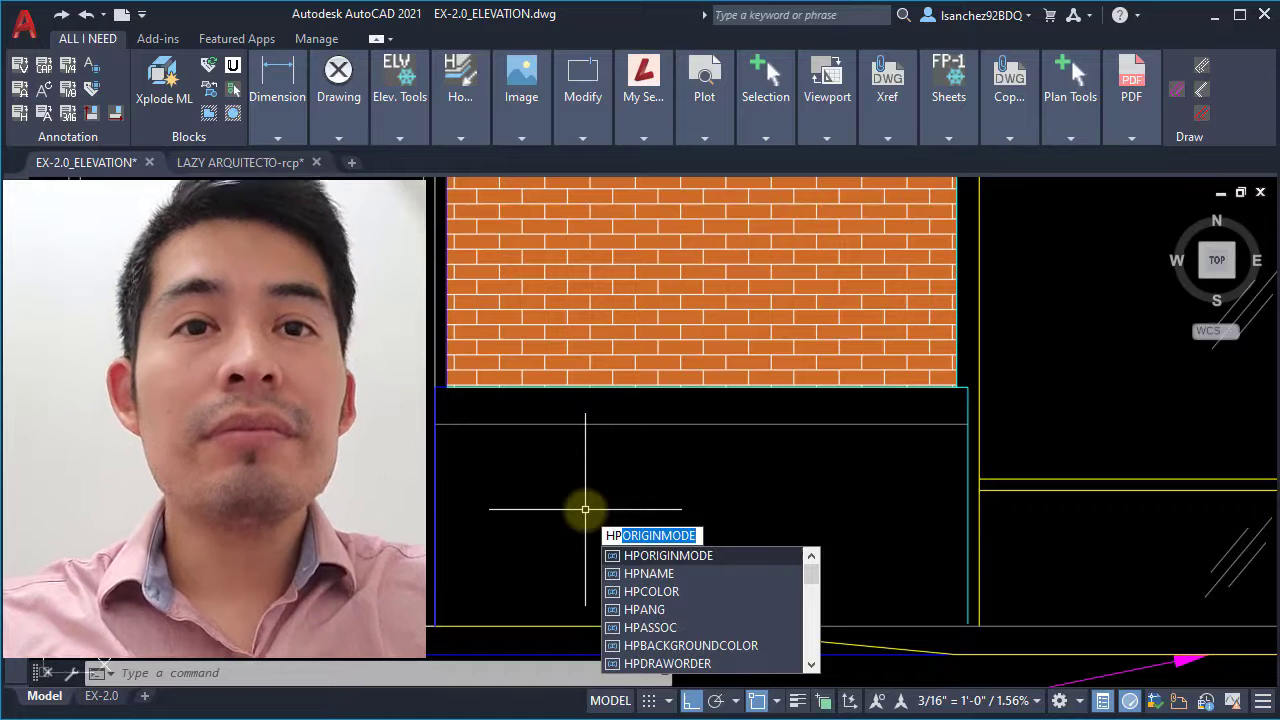
{"action": "type", "text": "GAPTOL"}
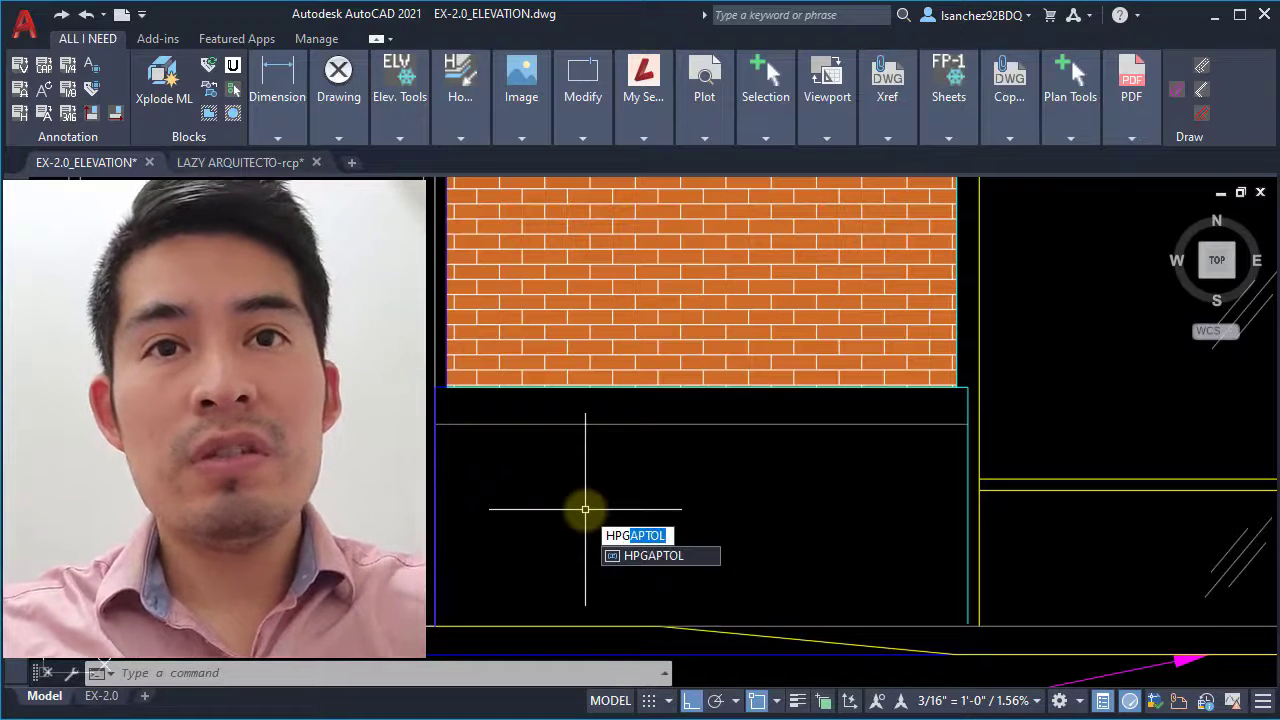
{"action": "key", "text": "Return"}
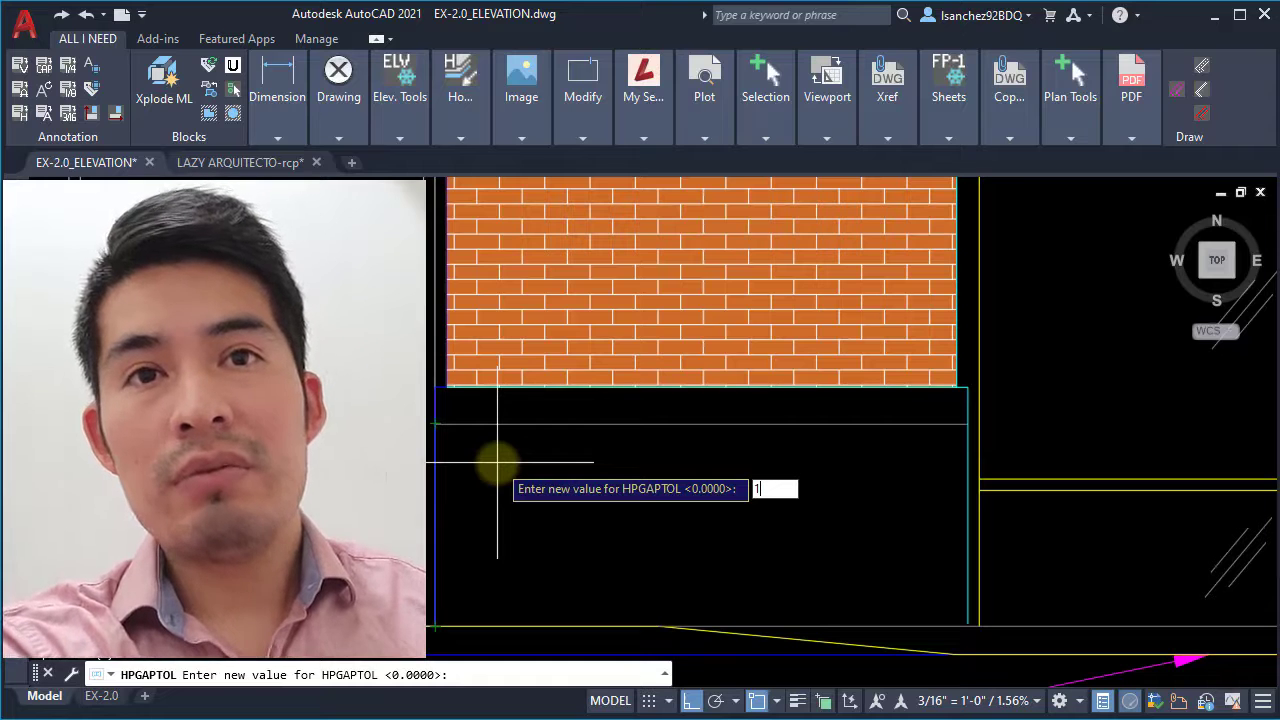
{"action": "key", "text": "Return"}
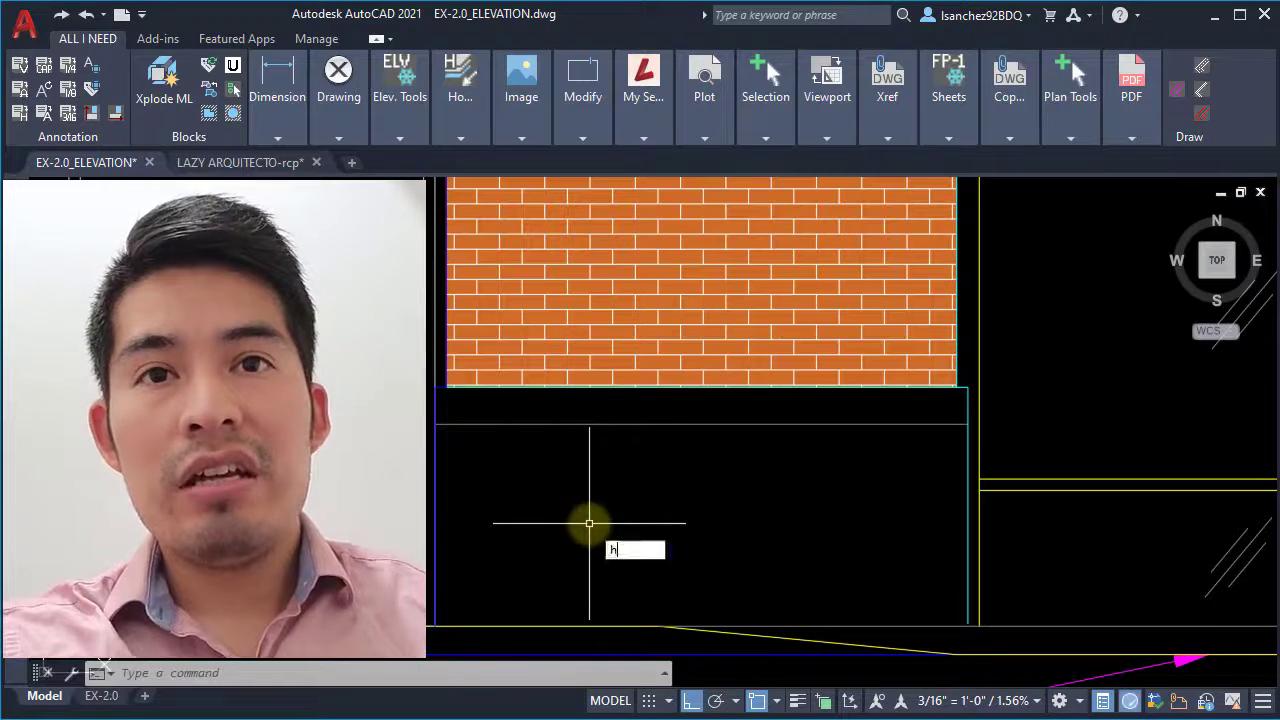
- Hatch the wall base below the brick pier with the current red block pattern, choosing to continue hatching despite the open boundary
{"action": "type", "text": "h"}
{"action": "key", "text": "Return"}
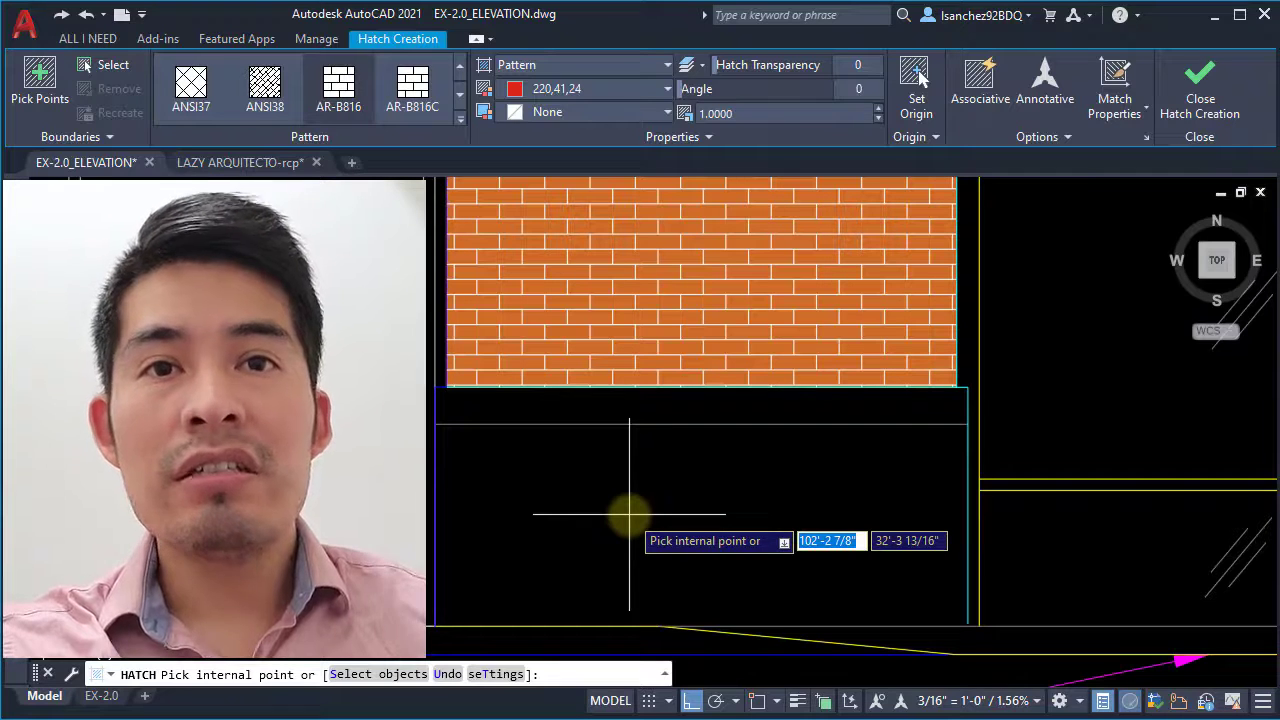
{"action": "left_click", "coordinate": [686, 525]}
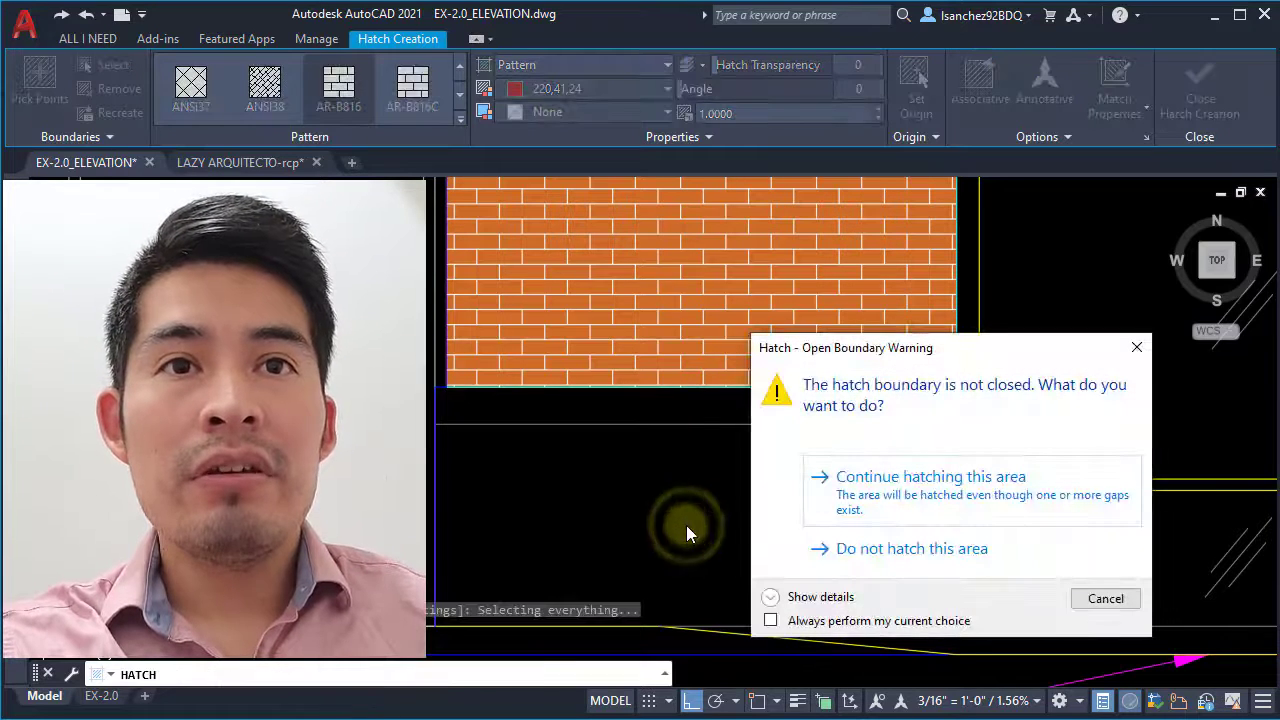
{"action": "left_click", "coordinate": [839, 494]}
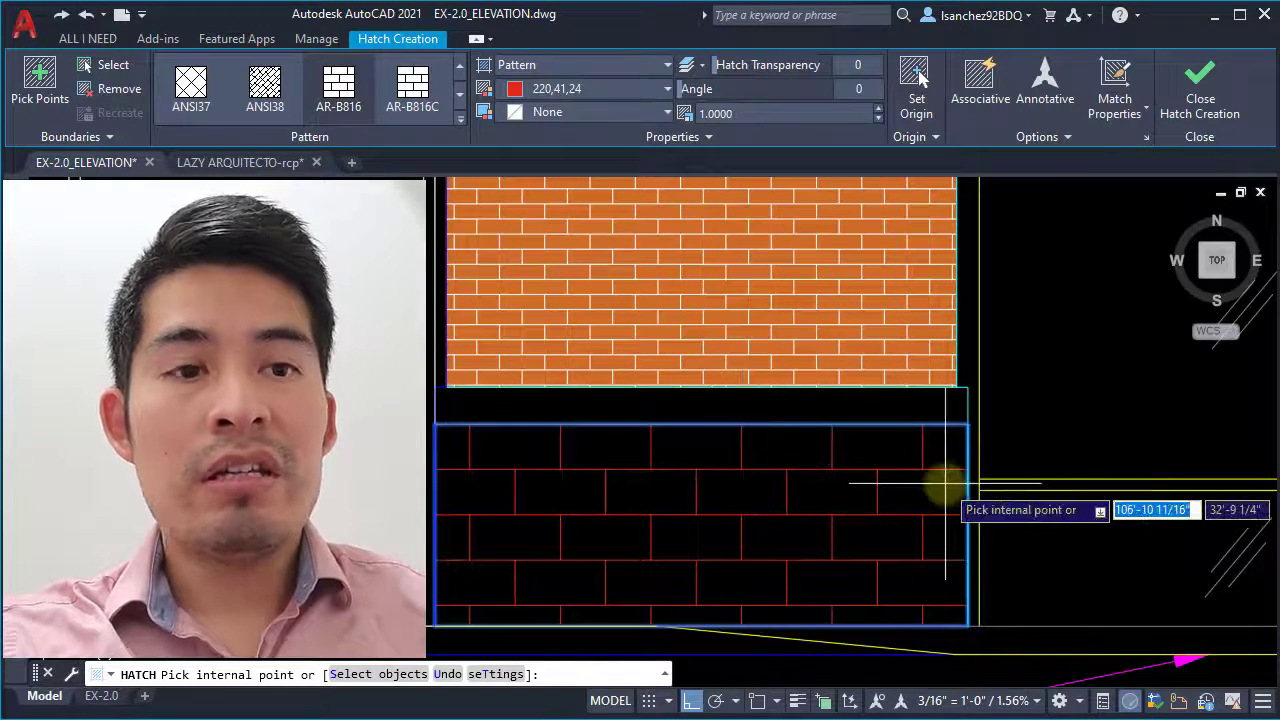
{"action": "key", "text": "Return"}
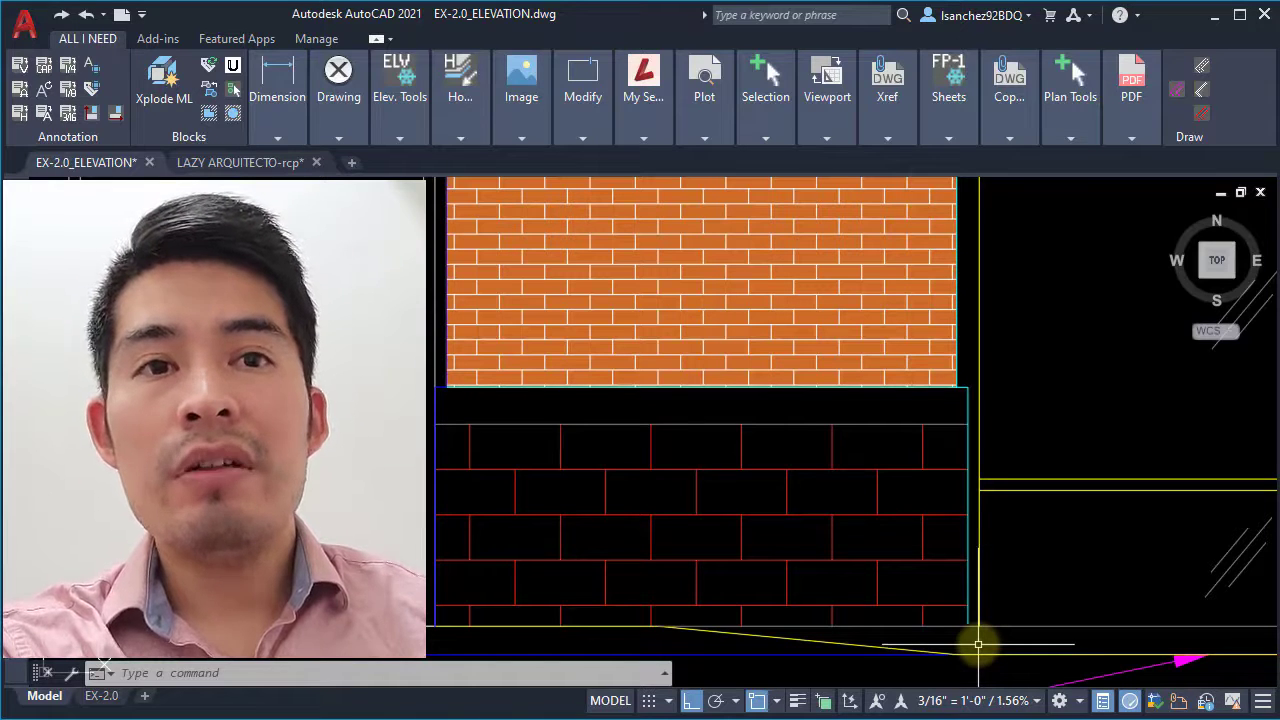
- Examine the lower-right corner of the hatched wall base, where the vertical boundary line should meet the ground line
{"action": "scroll", "coordinate": [978, 644], "scroll_direction": "up", "scroll_amount": 8}
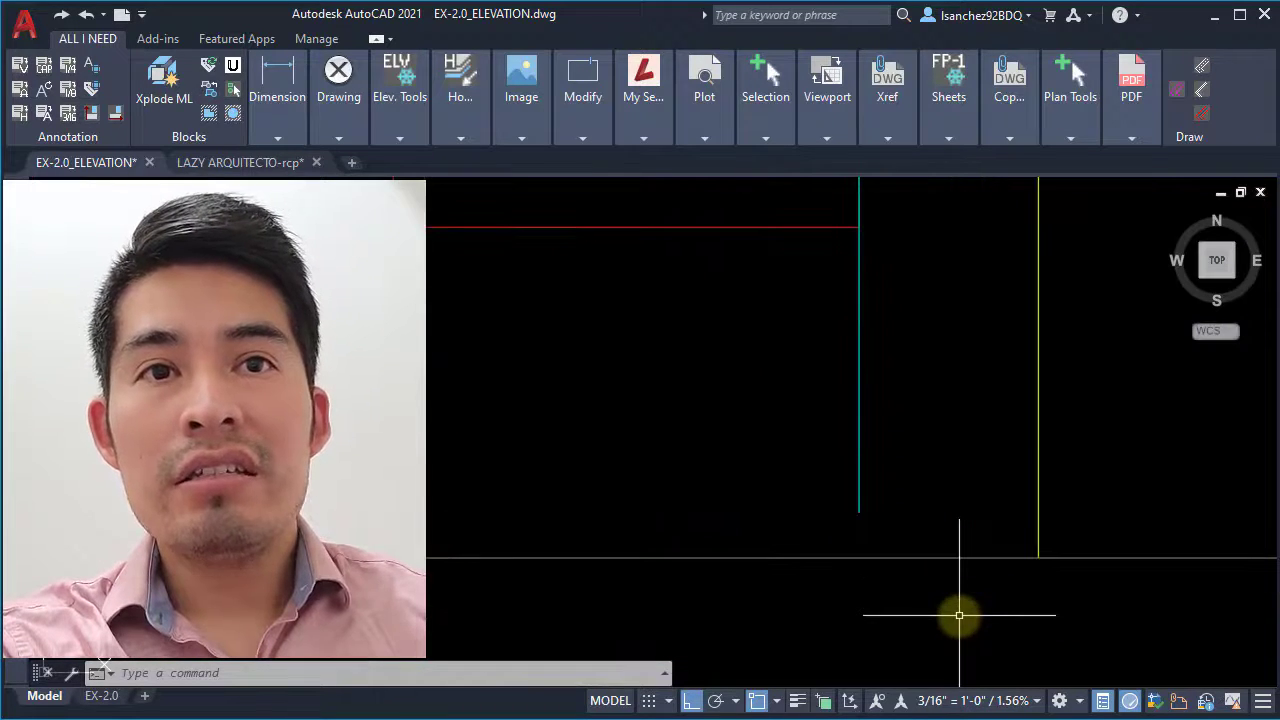
{"action": "left_click", "coordinate": [780, 449]}
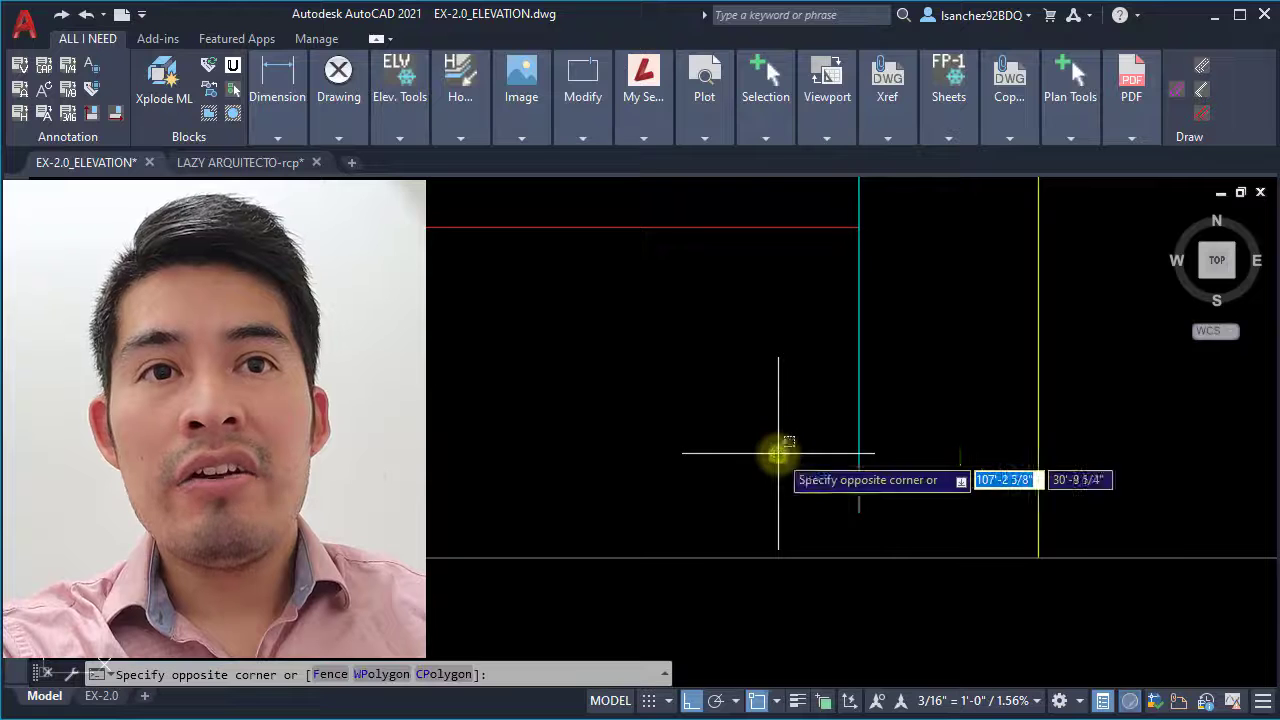
{"action": "left_click", "coordinate": [959, 603]}
{"action": "scroll", "coordinate": [930, 586], "scroll_direction": "down", "scroll_amount": 3}
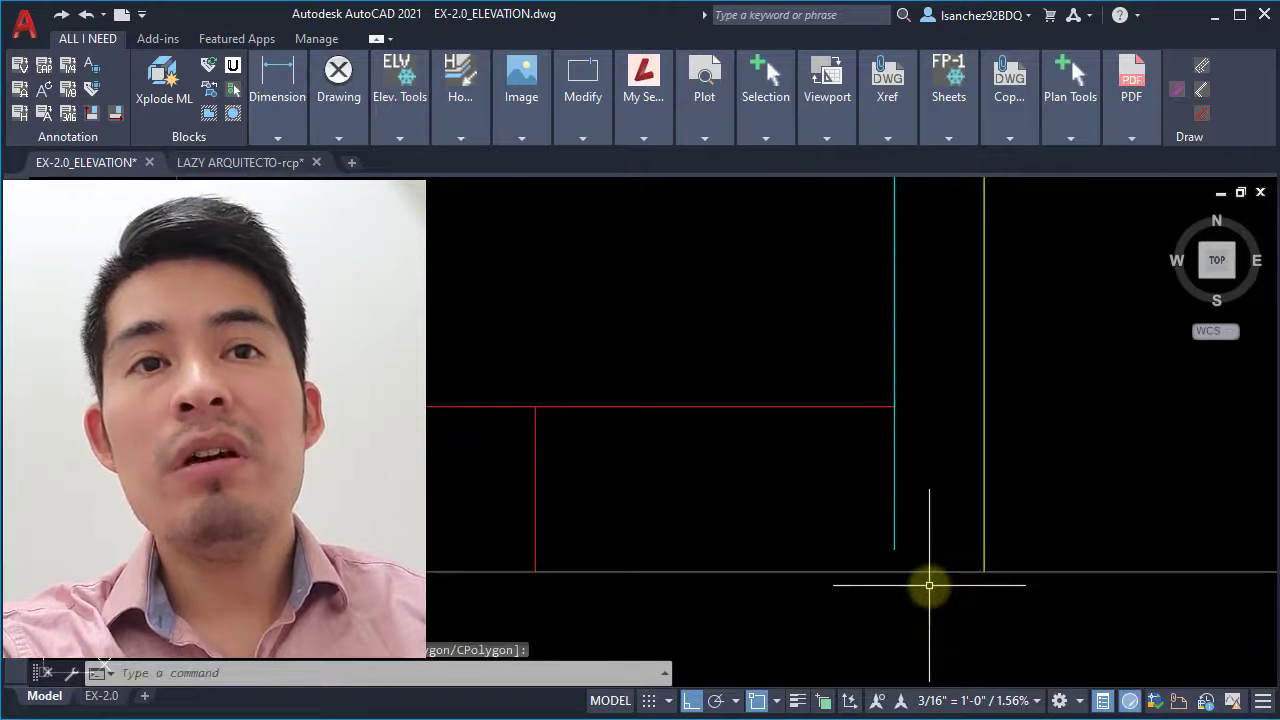
{"action": "left_click", "coordinate": [863, 505]}
{"action": "left_click", "coordinate": [945, 598]}
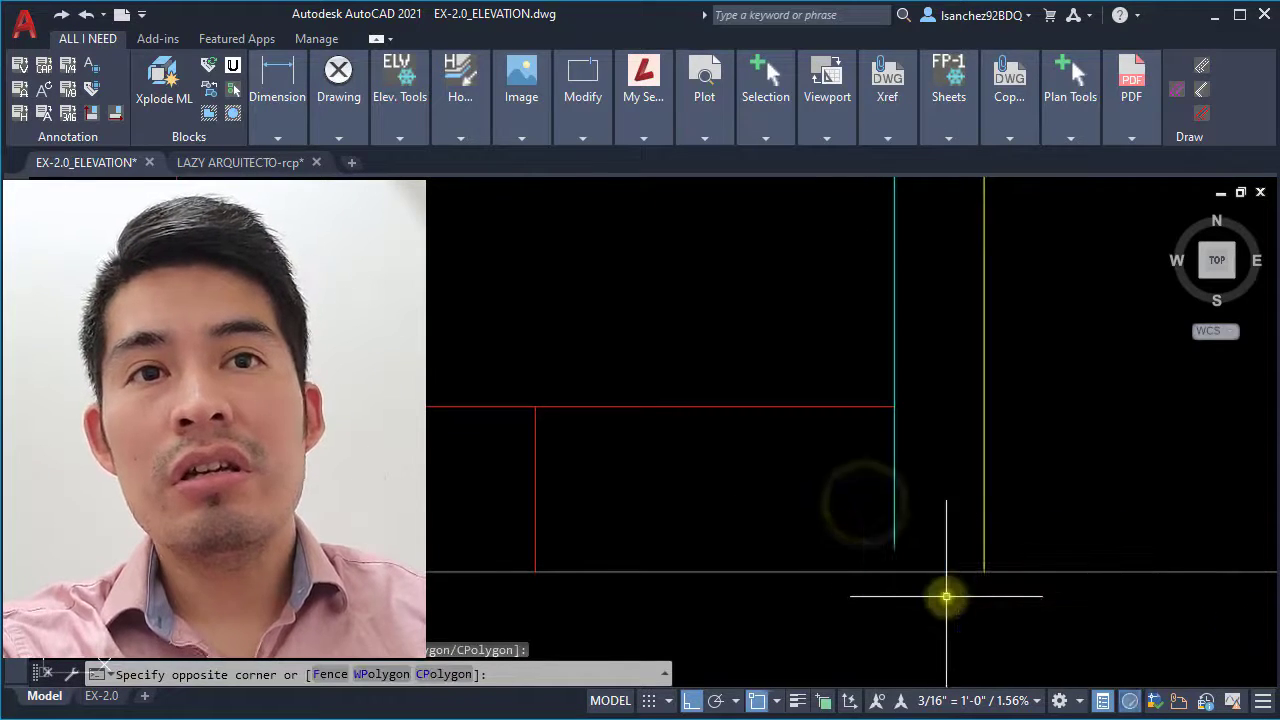
- Check the gap between the vertical boundary line and the ground line at the hatched wall base's lower-right corner
{"action": "left_click", "coordinate": [840, 491]}
{"action": "left_click", "coordinate": [912, 588]}
{"action": "scroll", "coordinate": [906, 597], "scroll_direction": "down", "scroll_amount": 3}
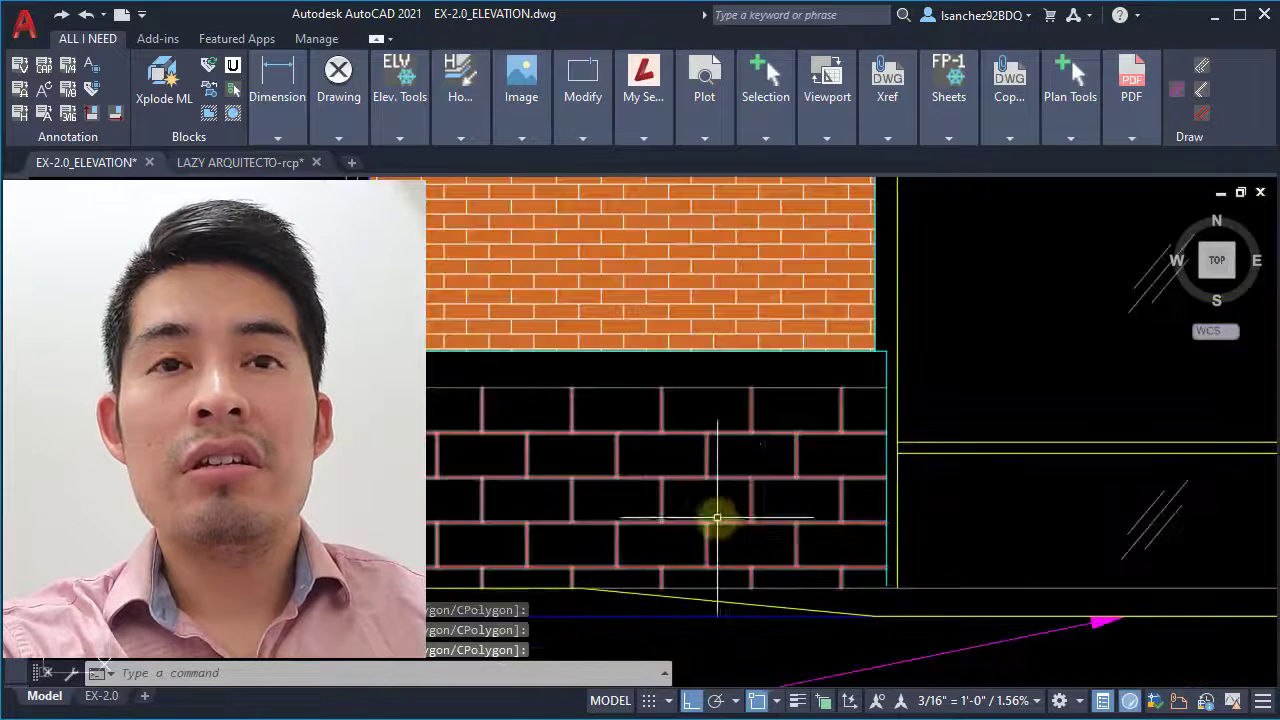
{"action": "middle_click_drag", "start_coordinate": [717, 518], "coordinate": [837, 549]}
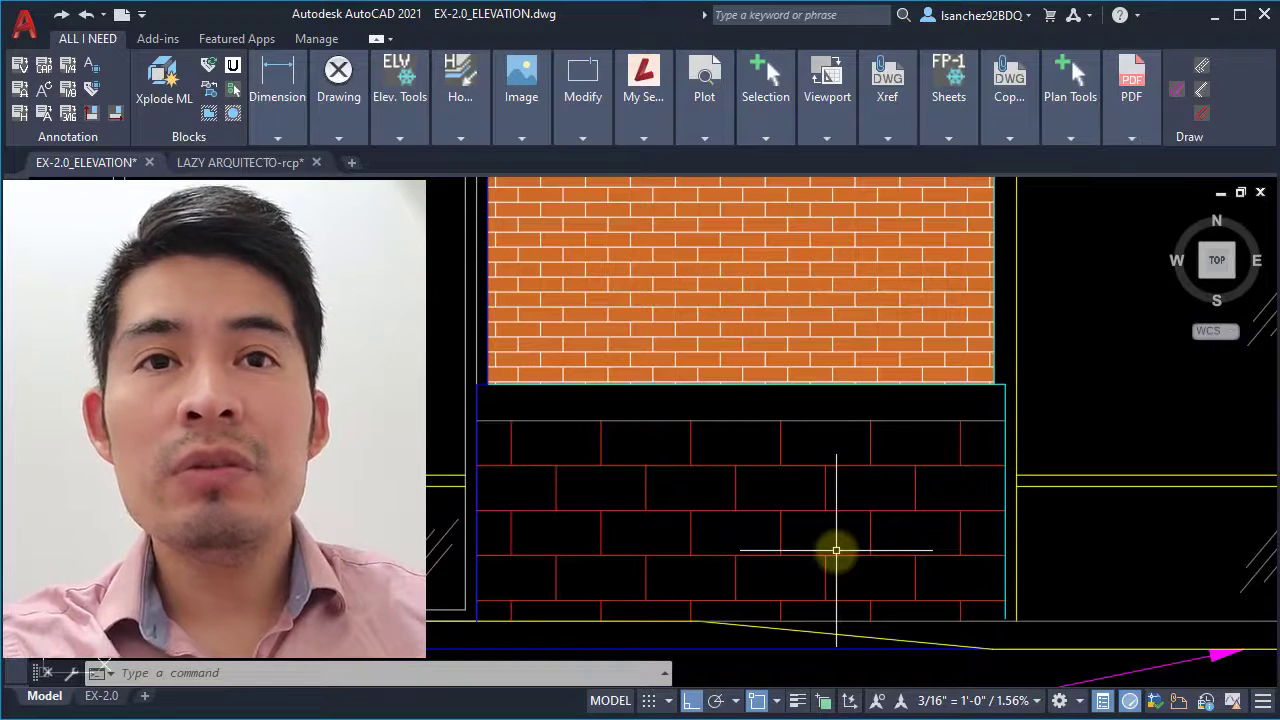
{"action": "middle_click_drag", "start_coordinate": [791, 557], "coordinate": [834, 480]}
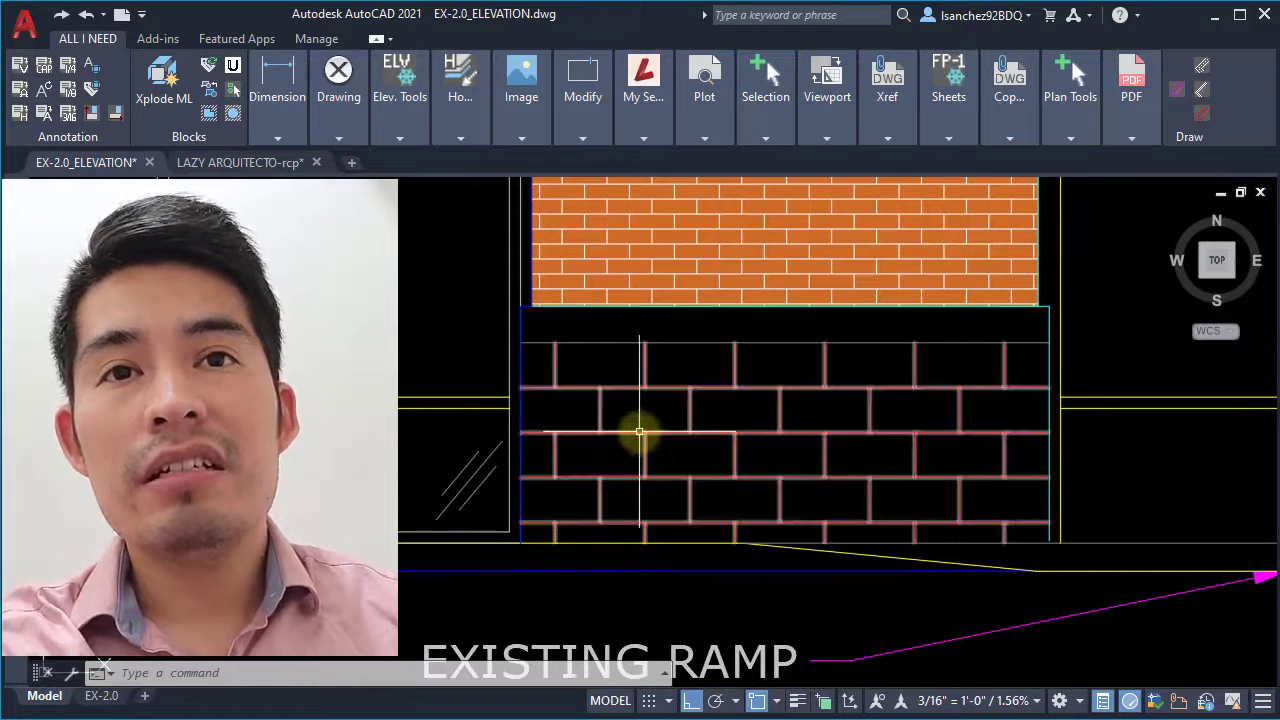
- Select the hatch of the wall base above the existing ramp and inspect its block courses along the ground line
{"action": "left_click", "coordinate": [582, 432]}
{"action": "key", "text": "Escape"}
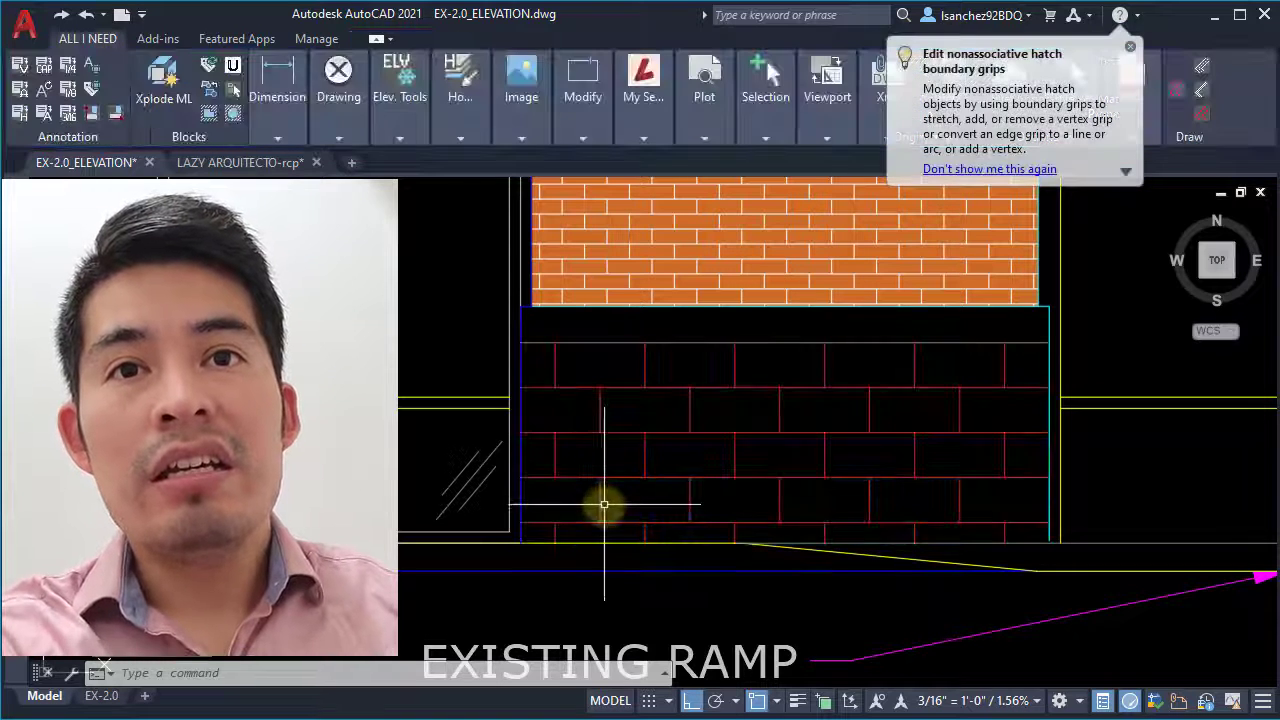
{"action": "scroll", "coordinate": [554, 541], "scroll_direction": "up", "scroll_amount": 3}
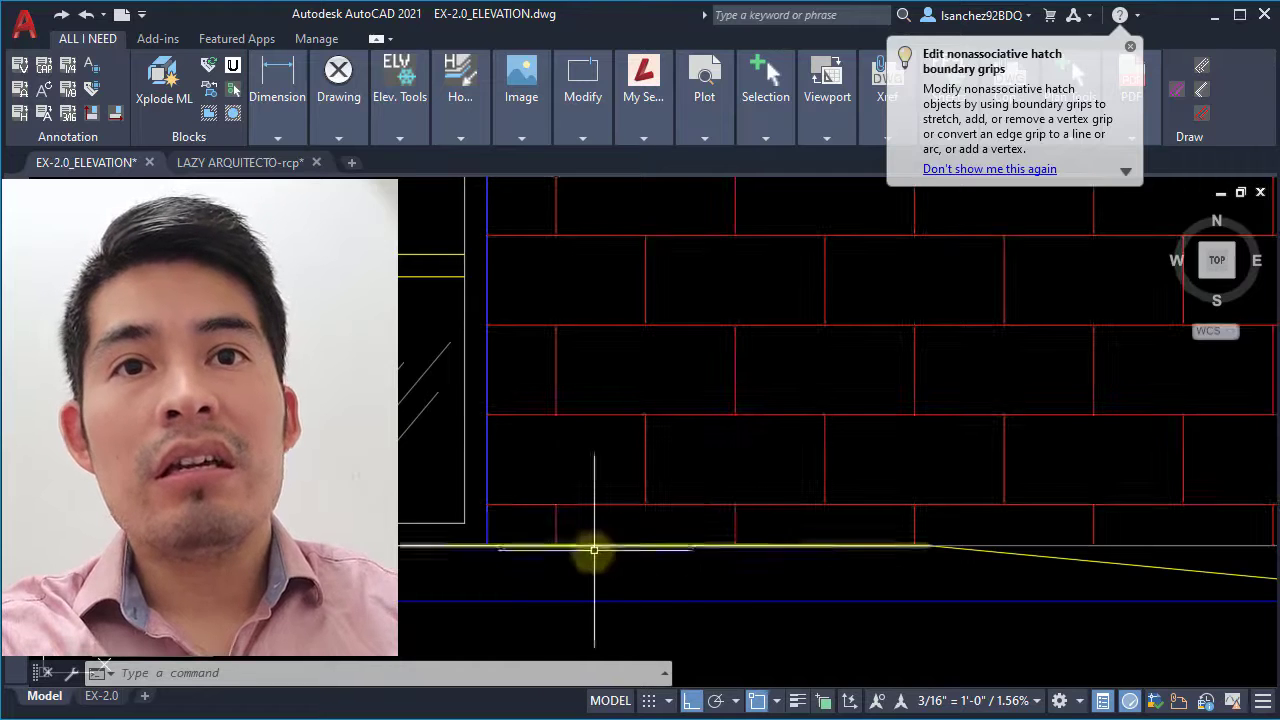
{"action": "scroll", "coordinate": [591, 549], "scroll_direction": "down", "scroll_amount": 3}
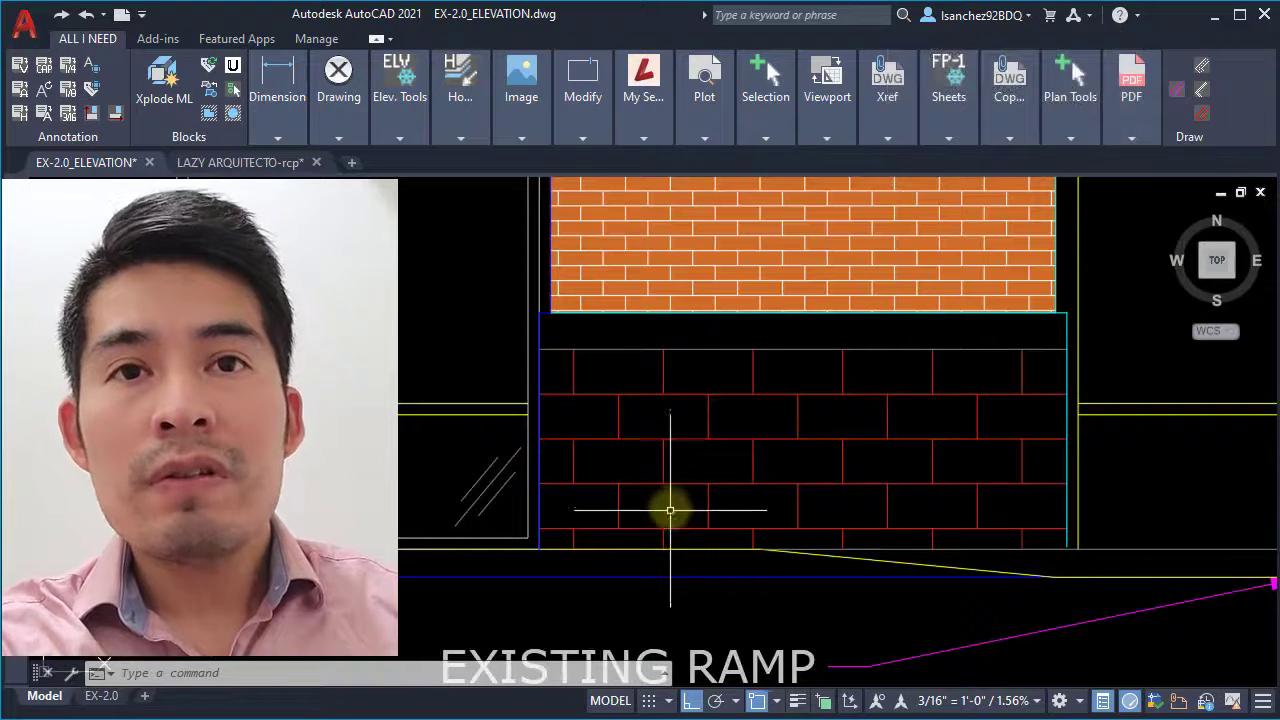
{"action": "middle_click_drag", "start_coordinate": [696, 468], "coordinate": [689, 469]}
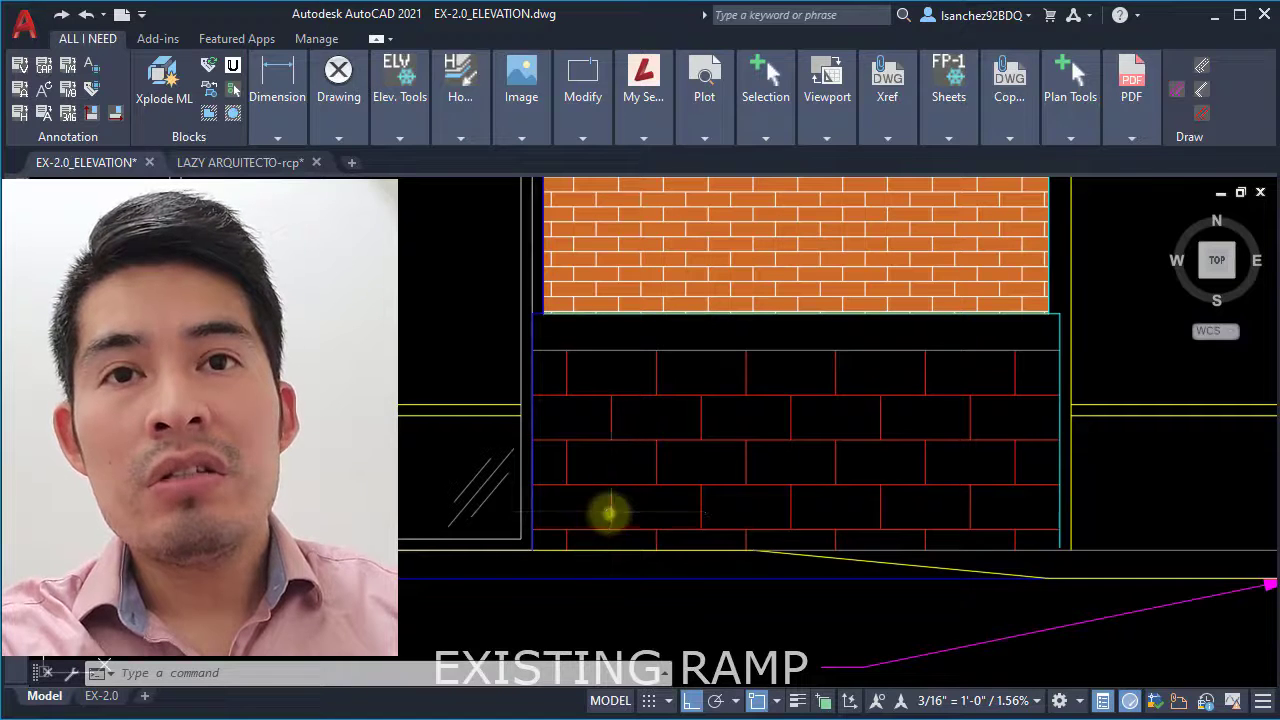
{"action": "left_click", "coordinate": [609, 513]}
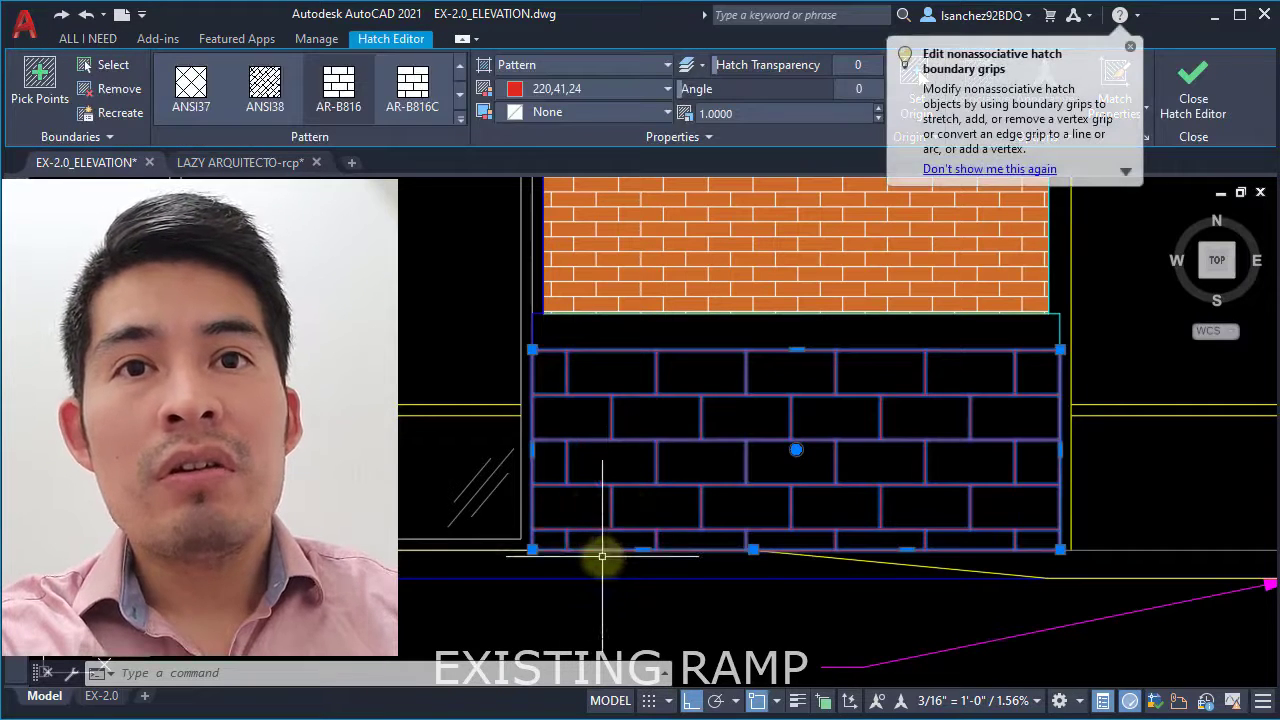
{"action": "scroll", "coordinate": [602, 556], "scroll_direction": "up", "scroll_amount": 3}
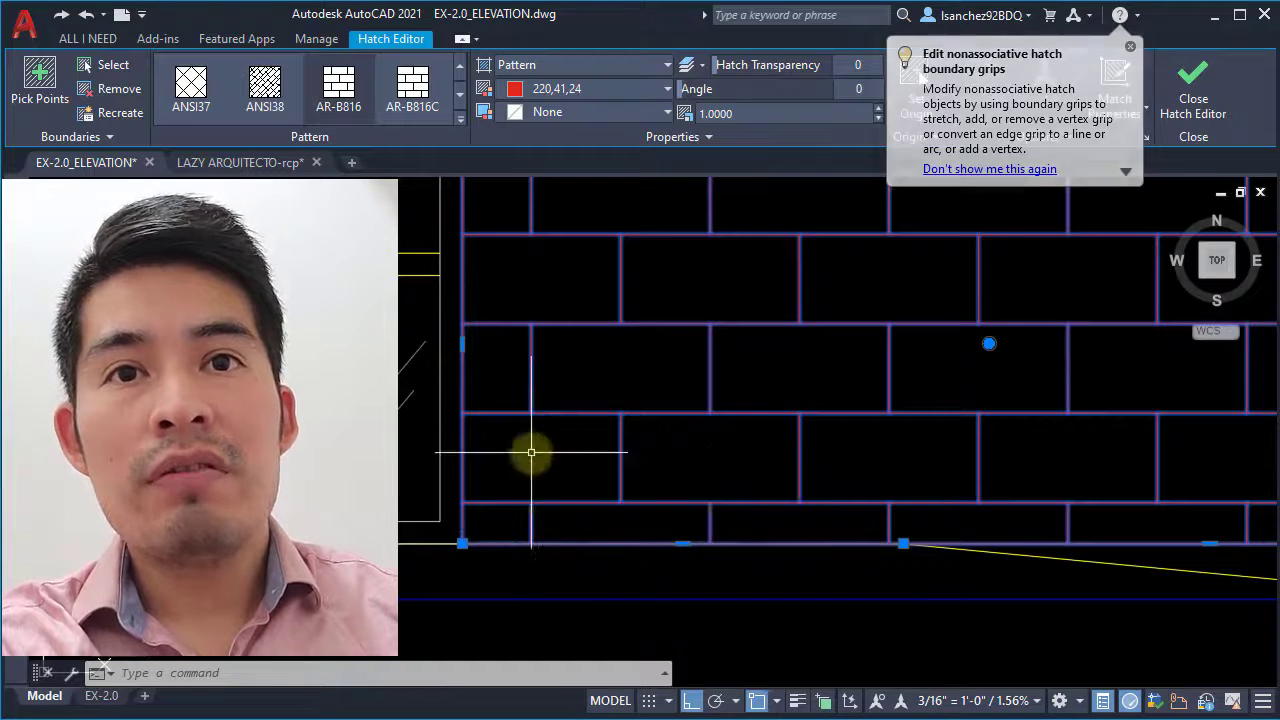
{"action": "scroll", "coordinate": [628, 535], "scroll_direction": "down", "scroll_amount": 3}
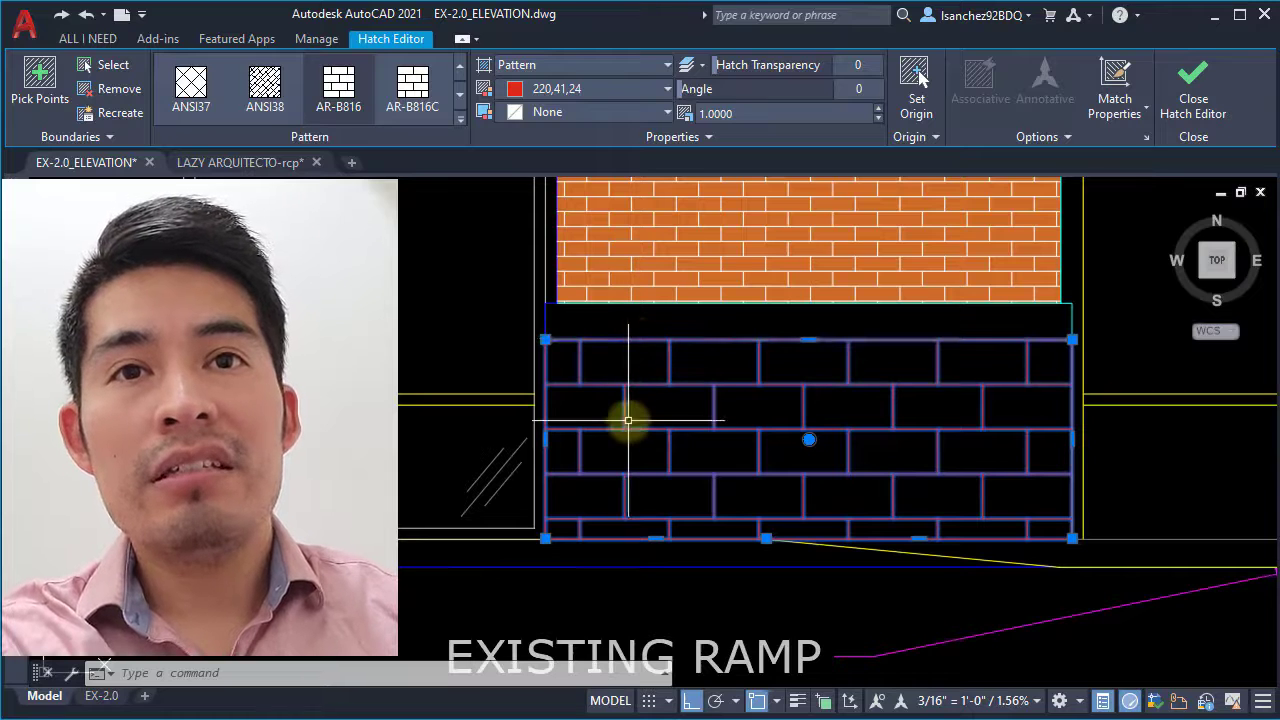
{"action": "key", "text": "Escape"}
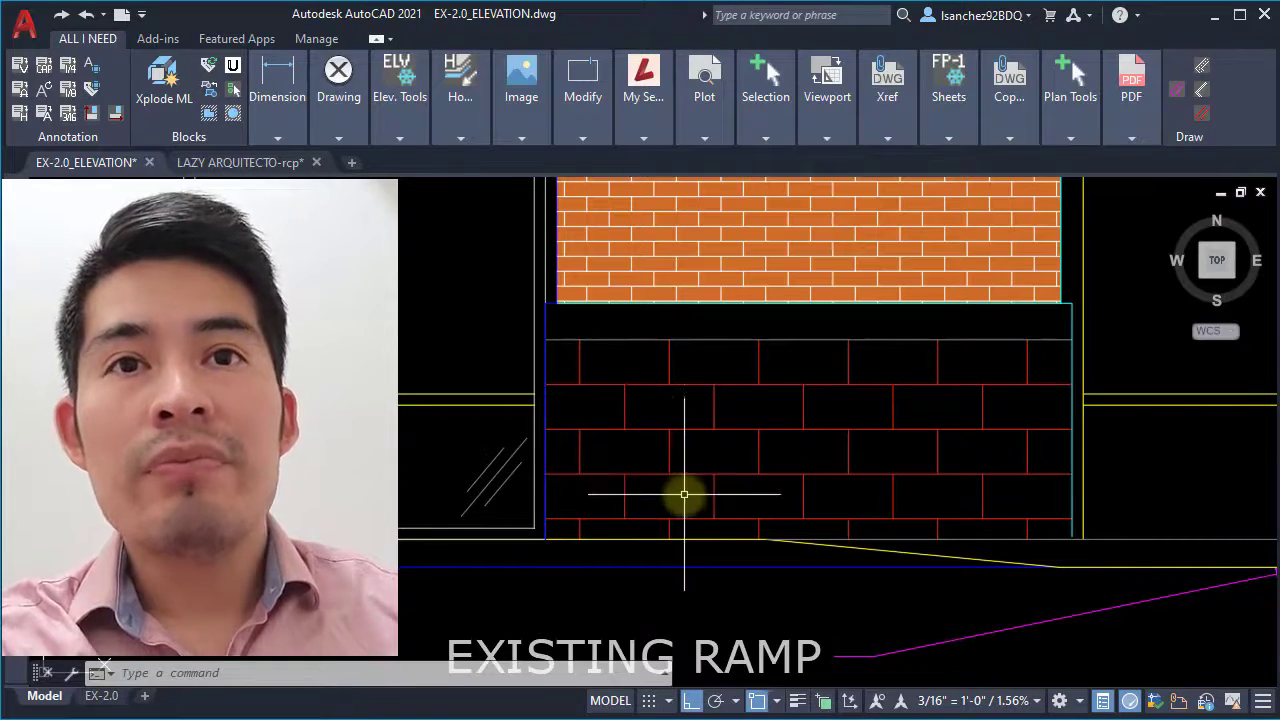
- Hatch the empty wall base at the left end of the storefront with the current red block pattern and inspect its bottom course
{"action": "scroll", "coordinate": [723, 491], "scroll_direction": "down", "scroll_amount": 5}
{"action": "middle_click_drag", "start_coordinate": [385, 499], "coordinate": [519, 509]}
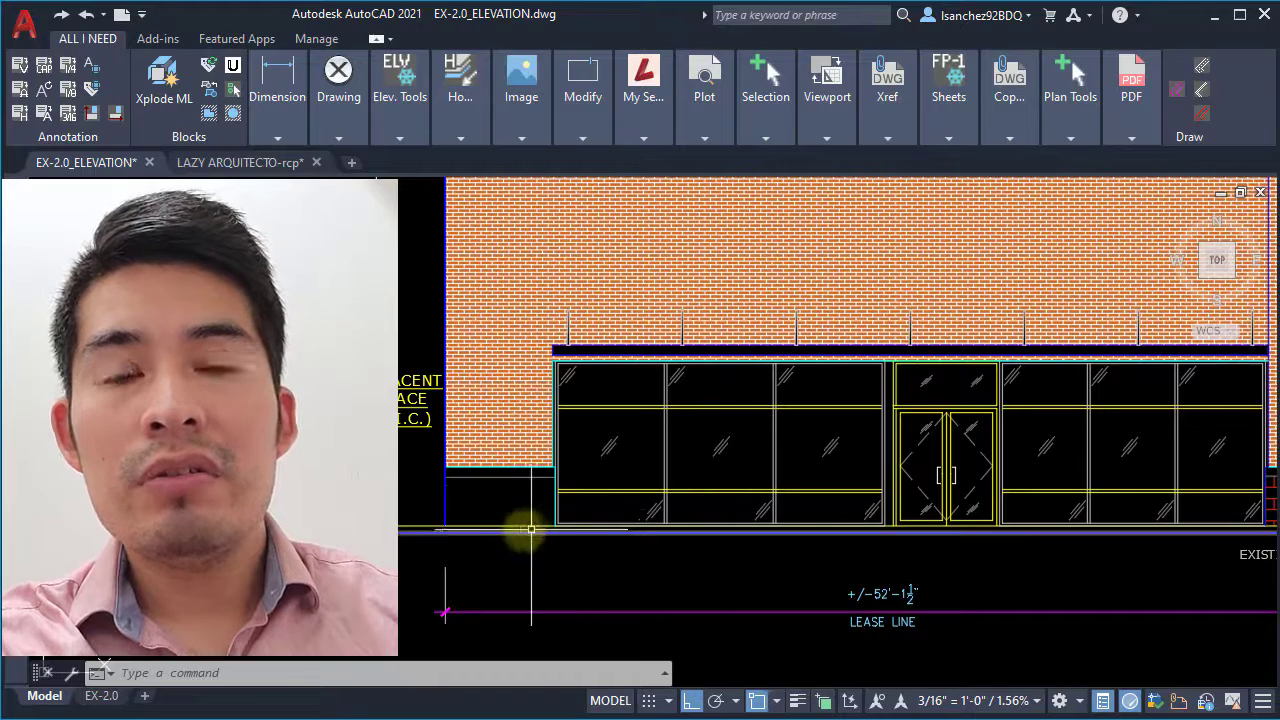
{"action": "scroll", "coordinate": [526, 523], "scroll_direction": "up", "scroll_amount": 2}
{"action": "scroll", "coordinate": [529, 497], "scroll_direction": "up", "scroll_amount": 2}
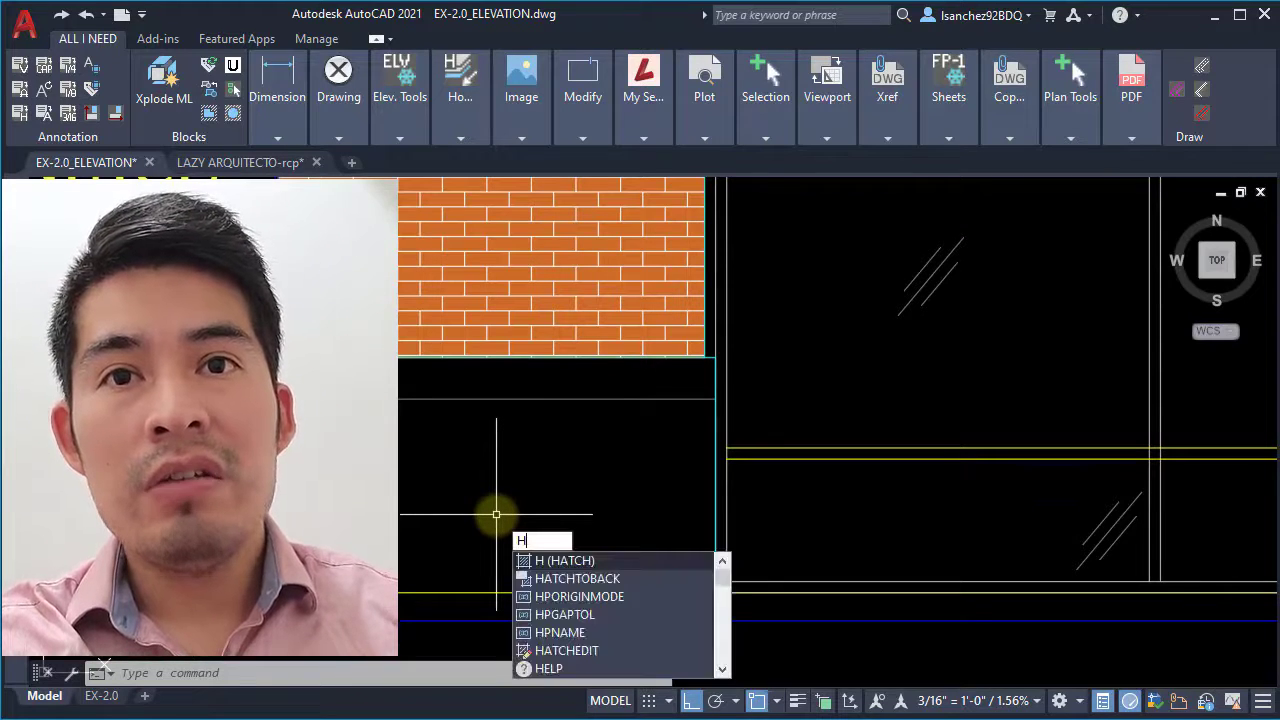
{"action": "key", "text": "Return"}
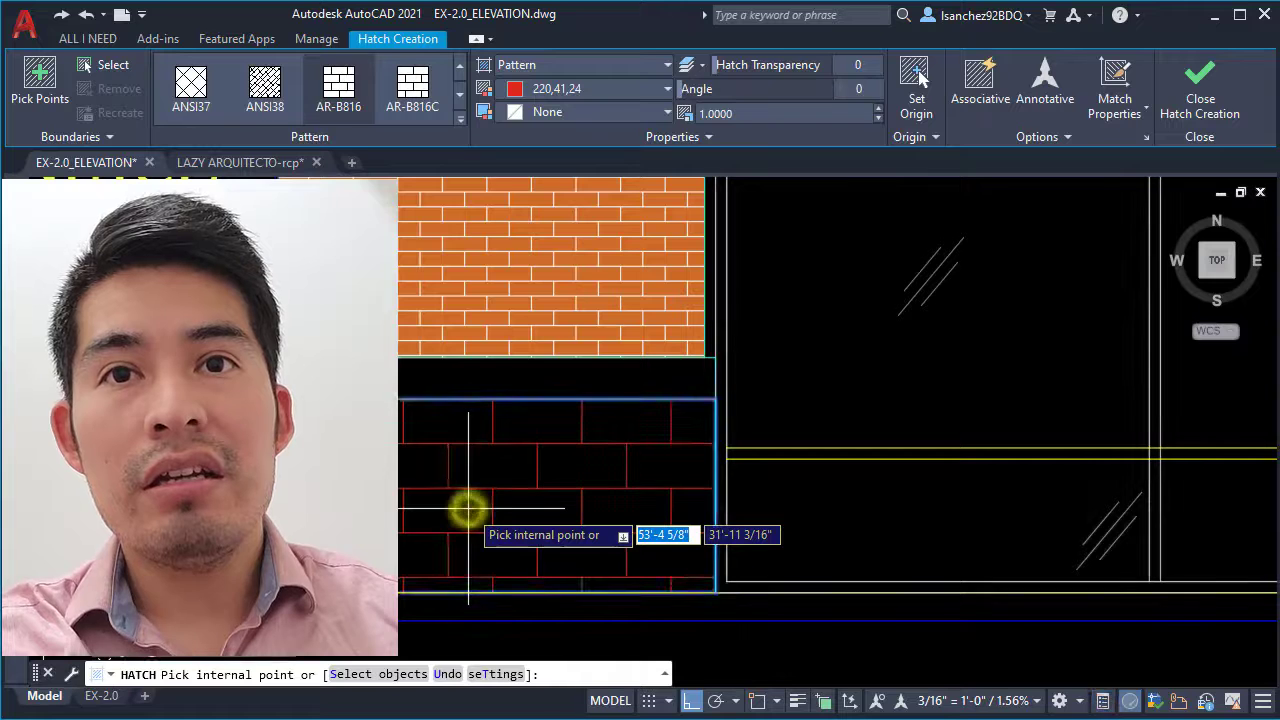
{"action": "left_click", "coordinate": [466, 509]}
{"action": "key", "text": "Return"}
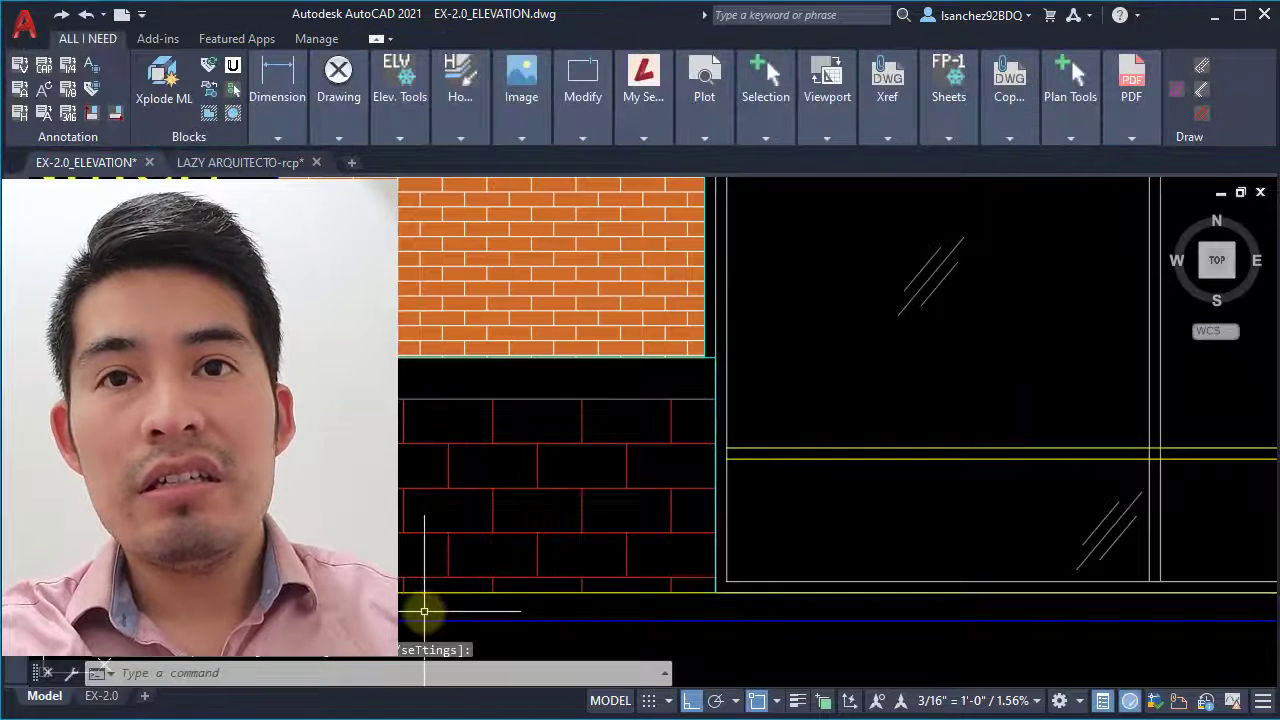
{"action": "scroll", "coordinate": [426, 610], "scroll_direction": "up", "scroll_amount": 3}
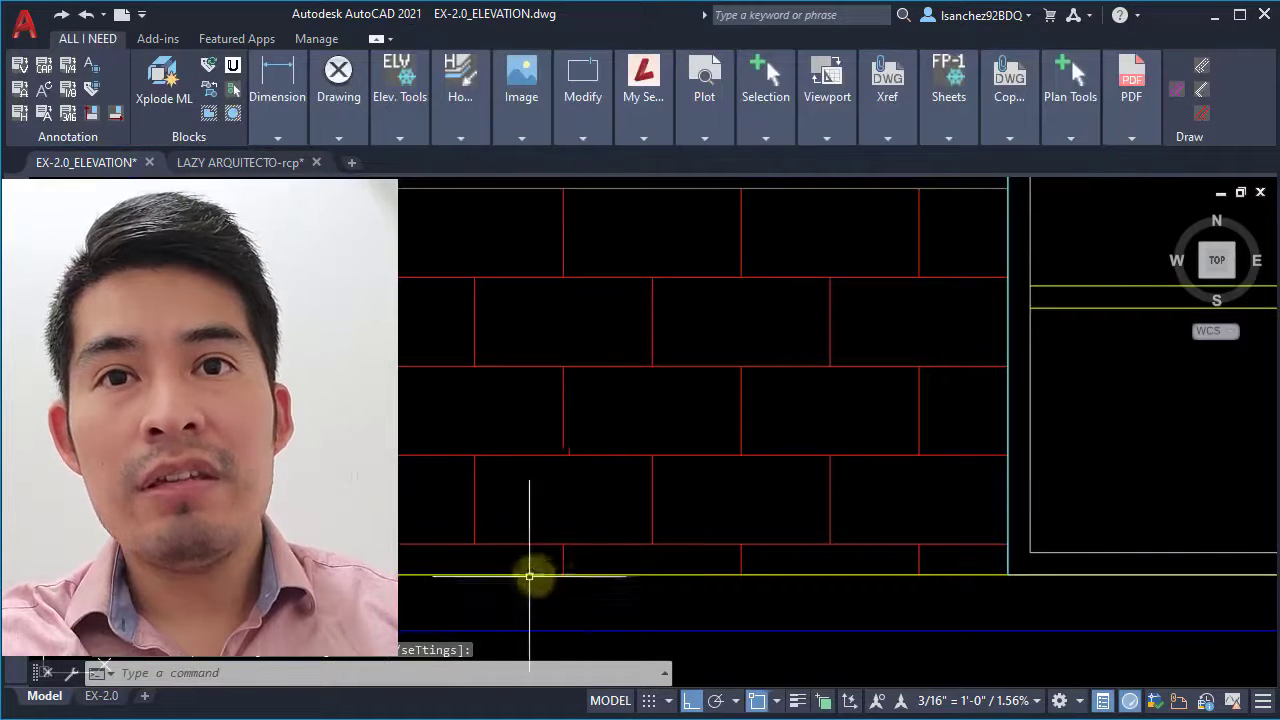
{"action": "scroll", "coordinate": [546, 573], "scroll_direction": "down", "scroll_amount": 3}
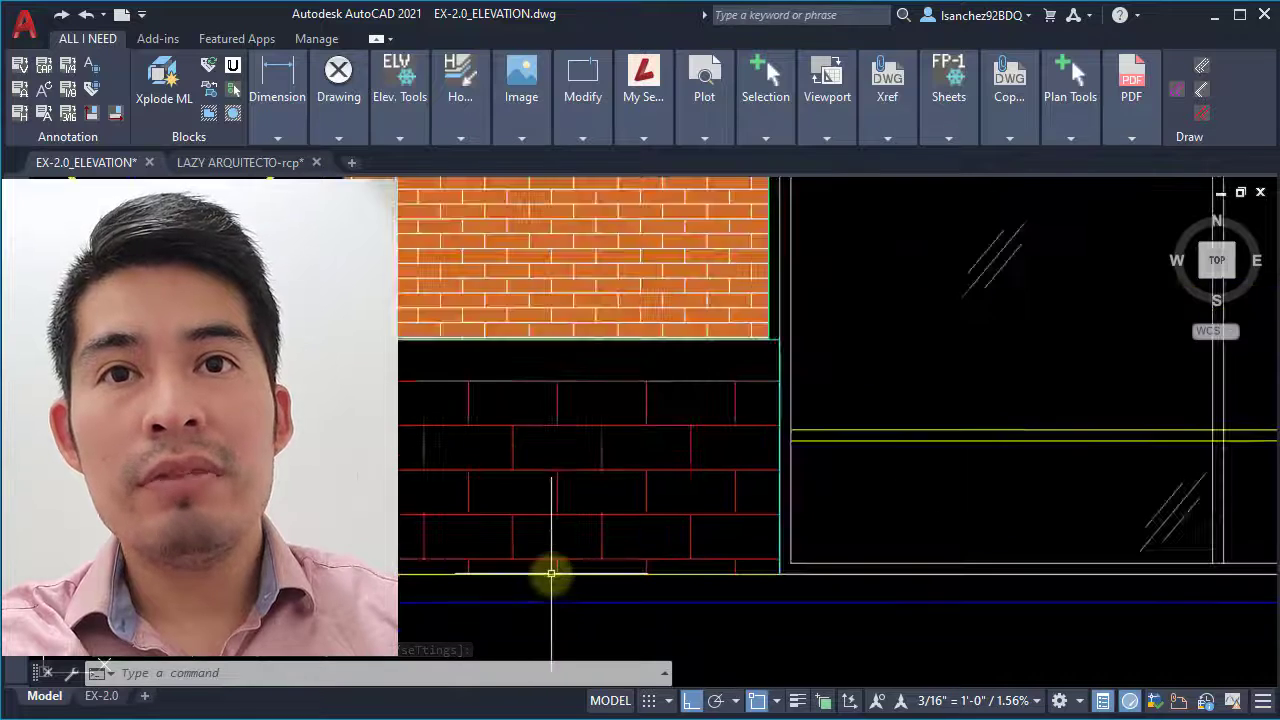
- Delete the new block hatch from the wall base at the left end of the storefront
{"action": "left_click", "coordinate": [551, 535]}
{"action": "left_click", "coordinate": [528, 500]}
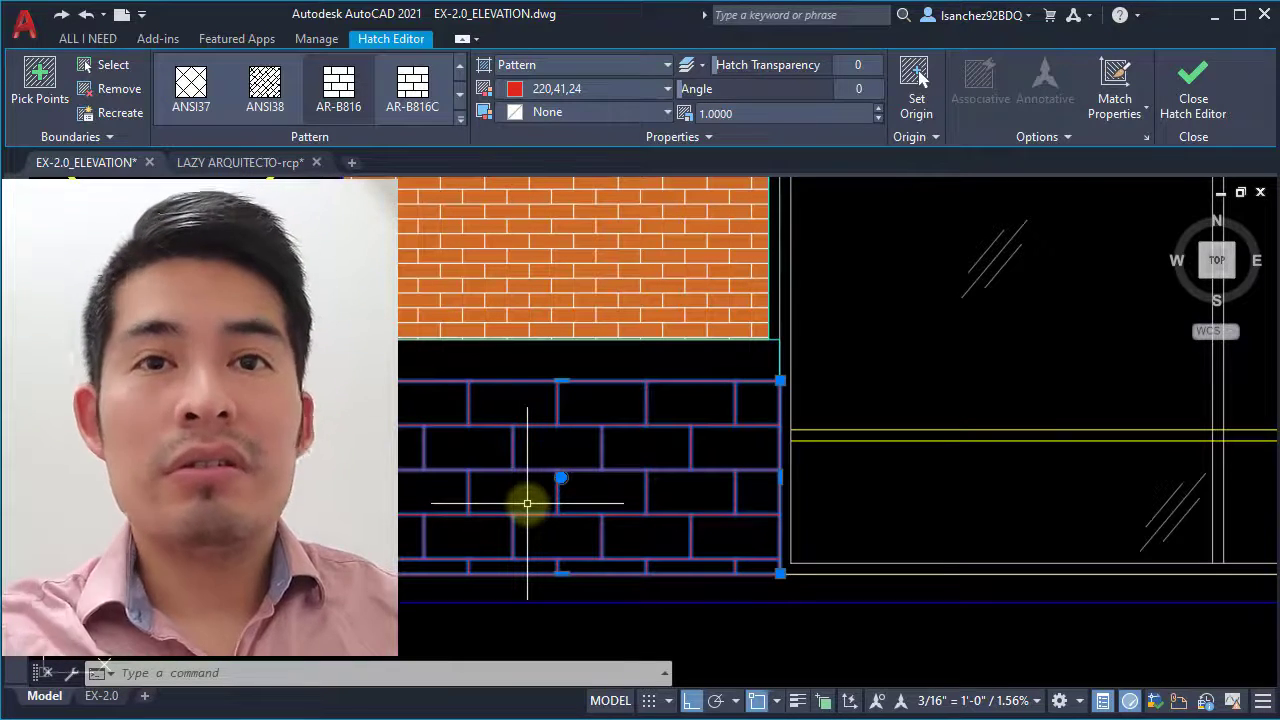
{"action": "key", "text": "Delete"}
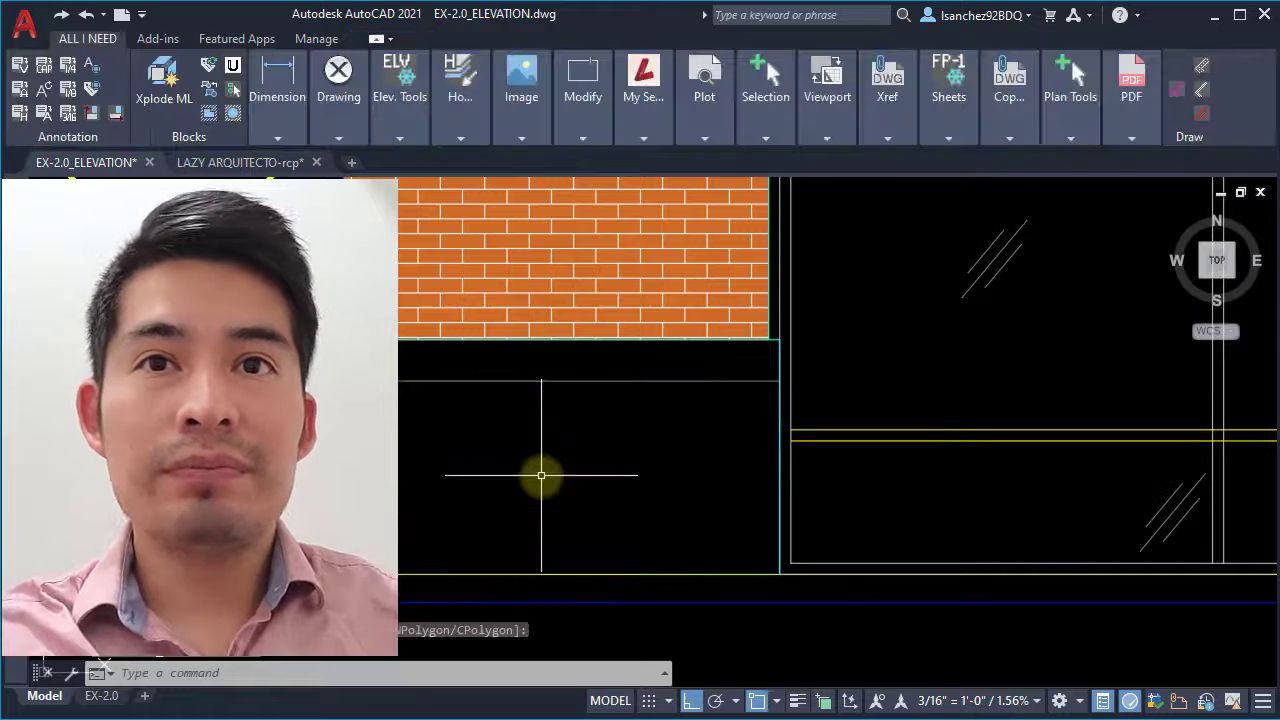
- Set the HPORIGINMODE system variable to 2
{"action": "middle_click_drag", "start_coordinate": [541, 476], "coordinate": [541, 484]}
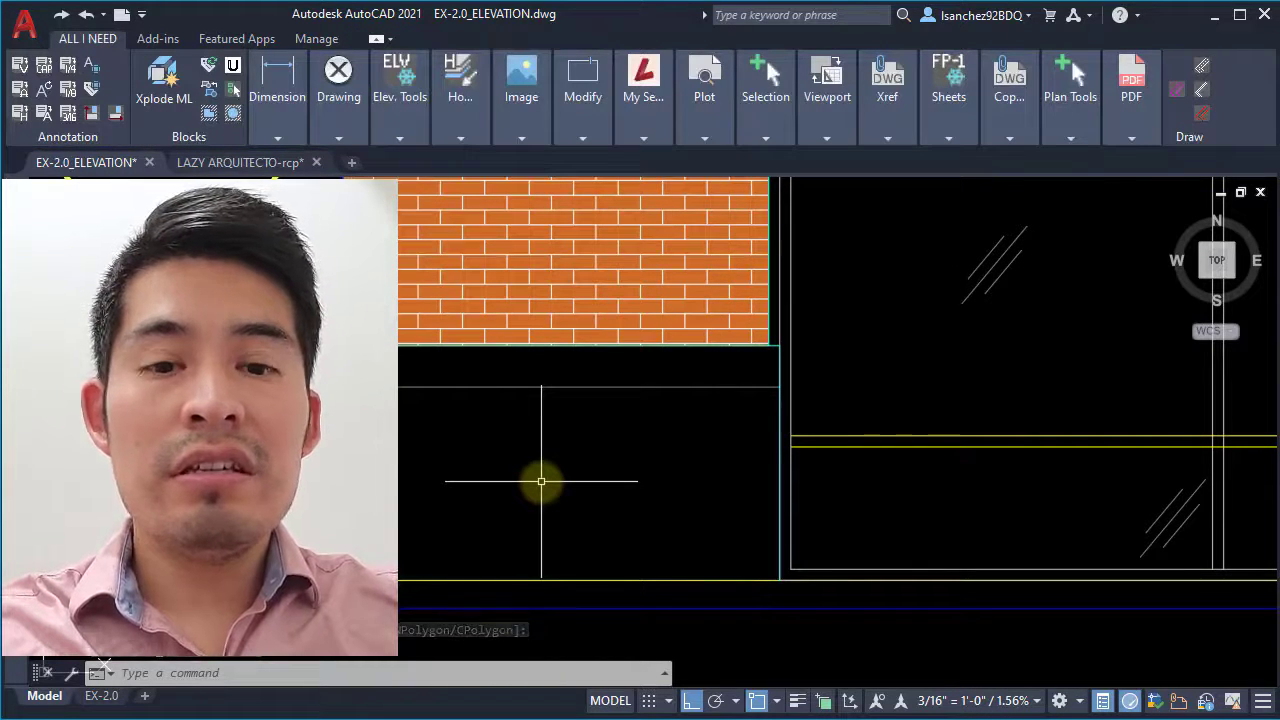
{"action": "type", "text": "ORi"}
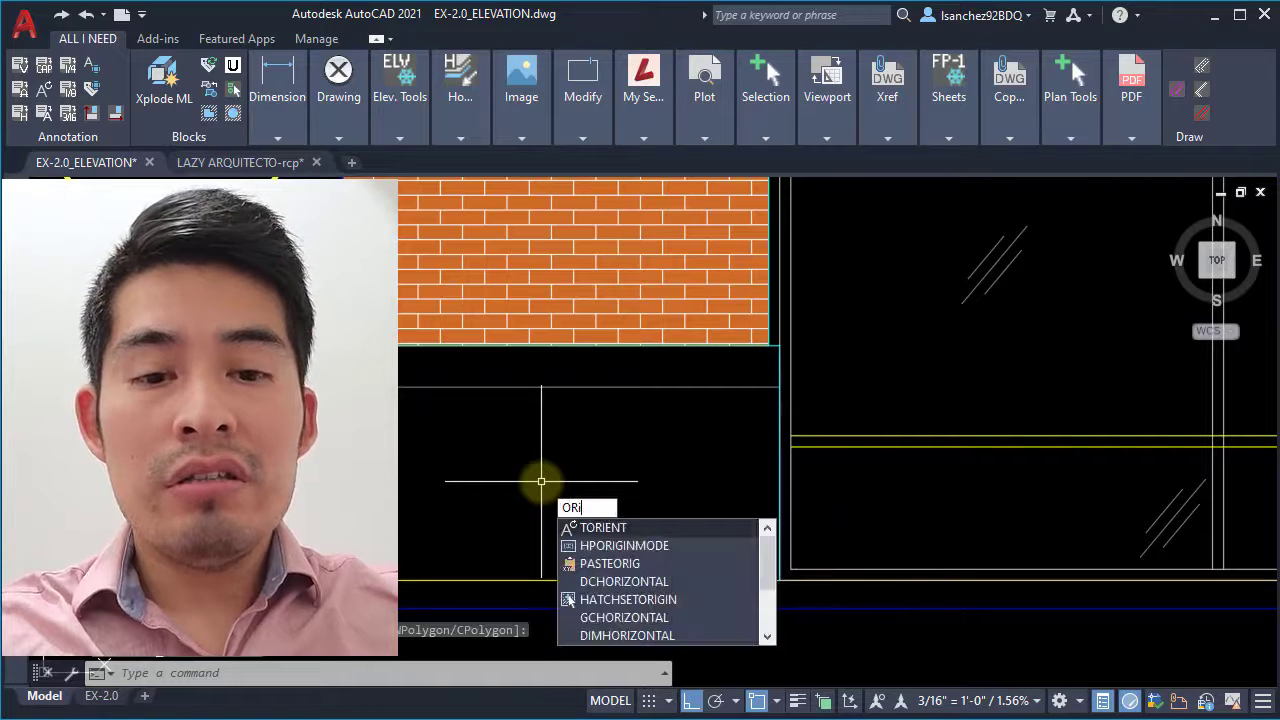
{"action": "type", "text": "gin"}
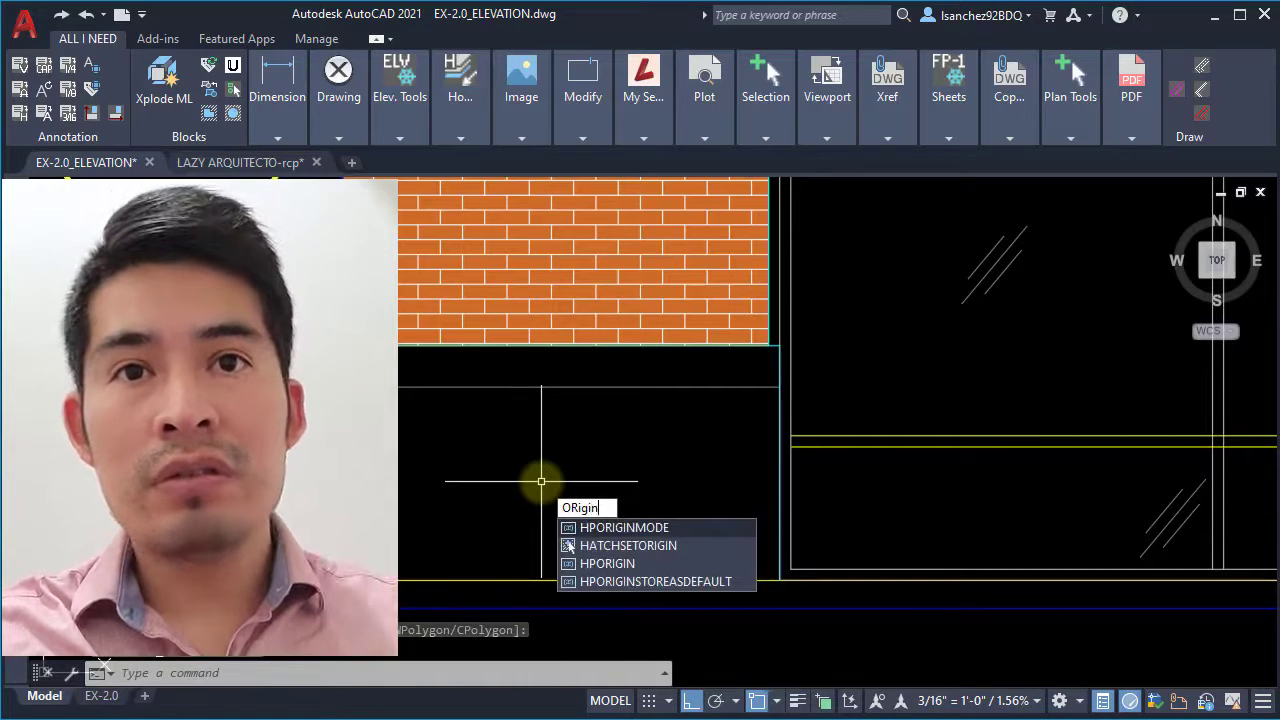
{"action": "left_click", "coordinate": [617, 526]}
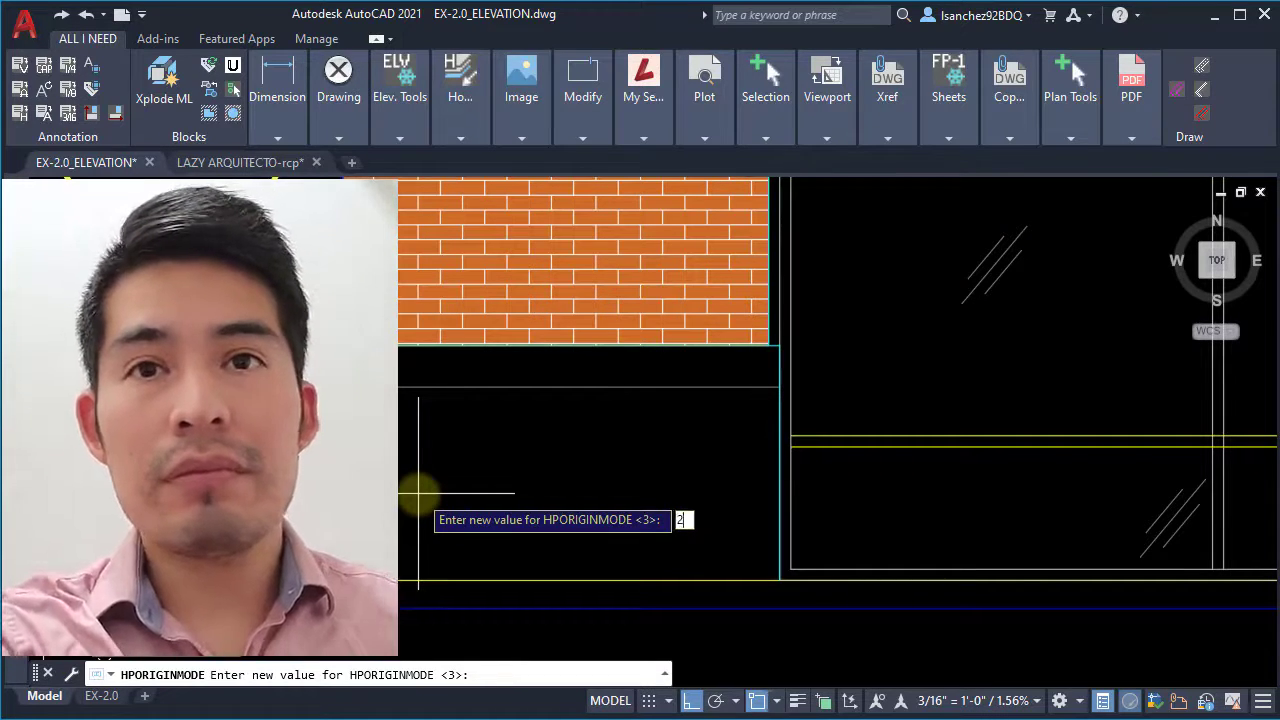
{"action": "key", "text": "Return"}
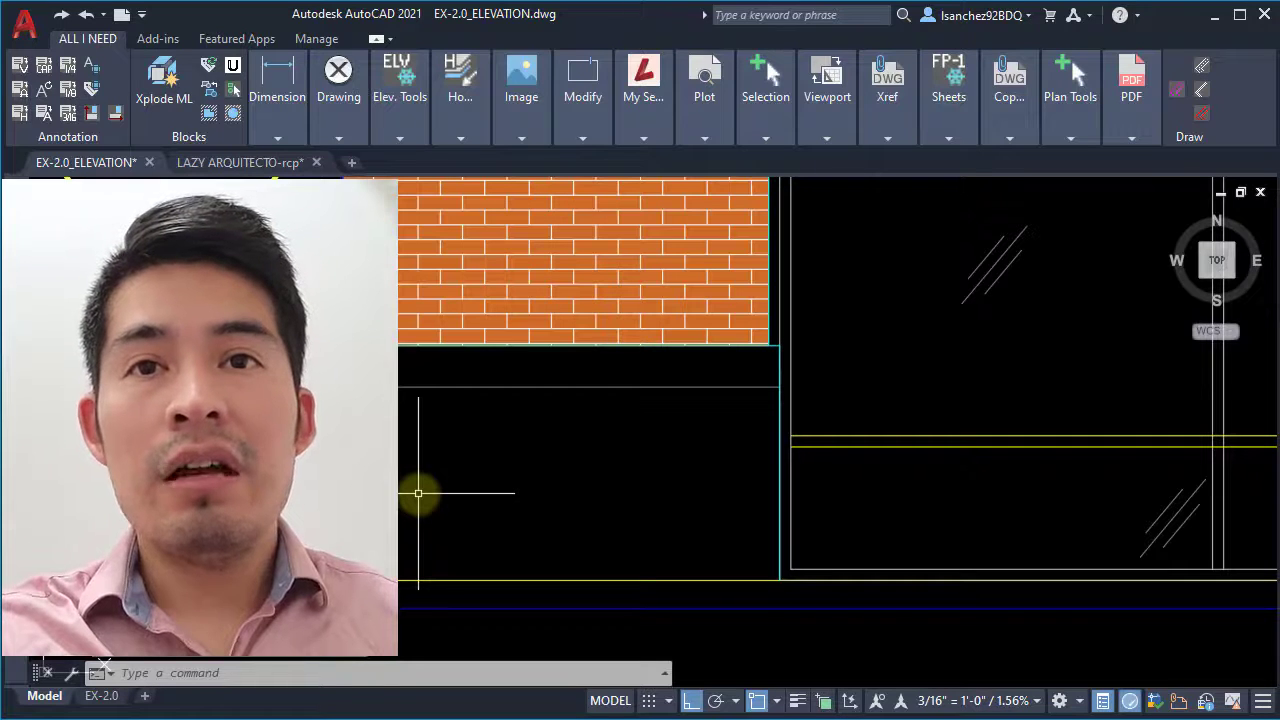
- Hatch the wall base at the left end of the storefront again with the current red block pattern
{"action": "key", "text": "Return"}
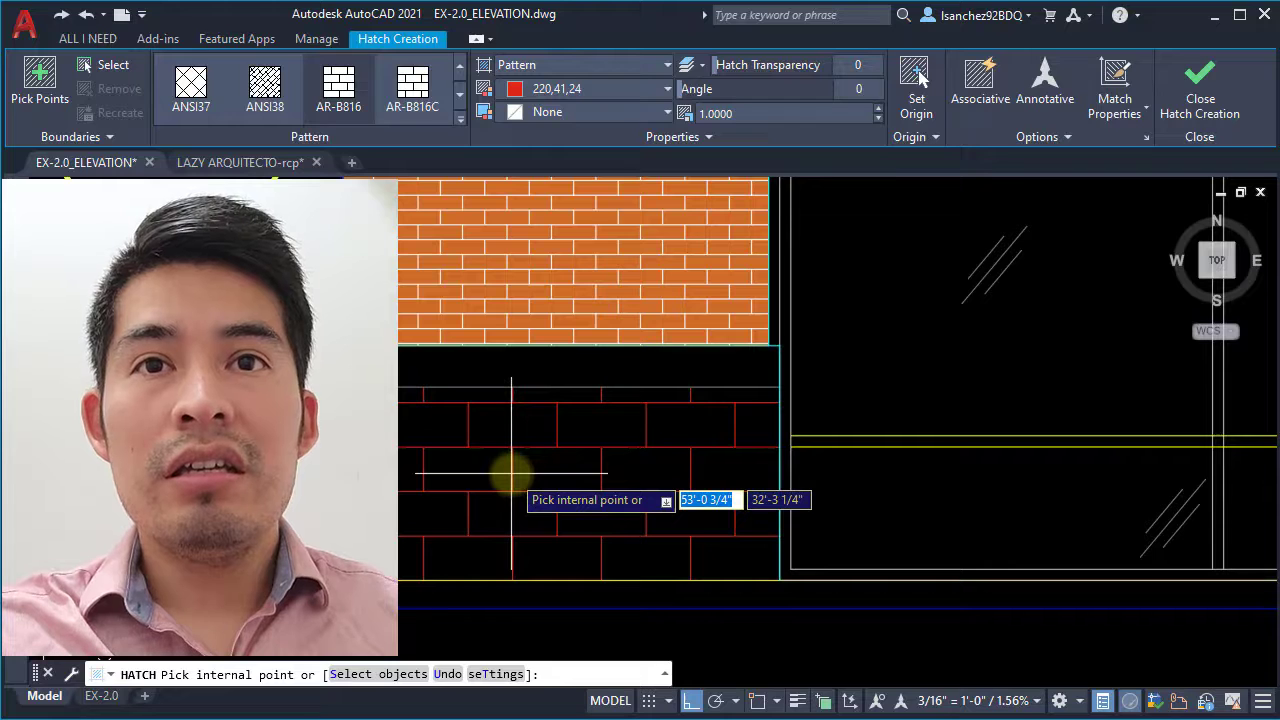
{"action": "key", "text": "Escape"}
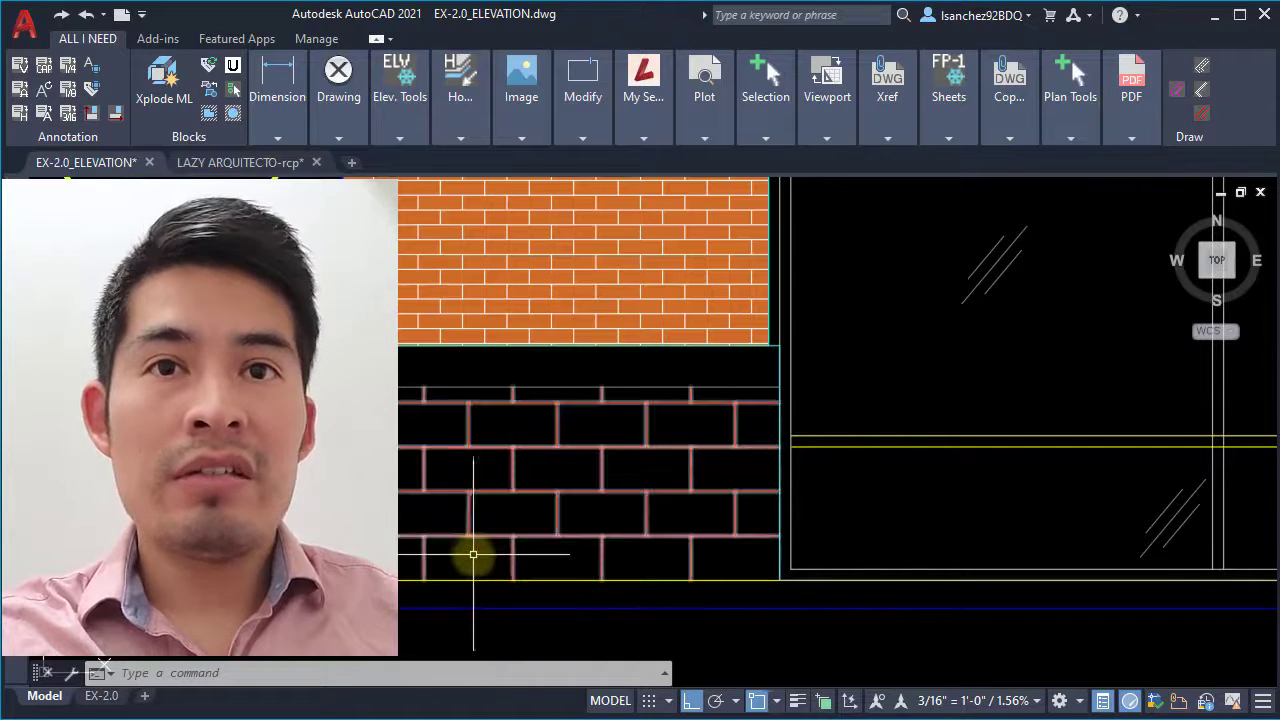
- Delete the old block hatch from the wall base below the brick pier, above the existing ramp
{"action": "scroll", "coordinate": [436, 554], "scroll_direction": "down", "scroll_amount": 6}
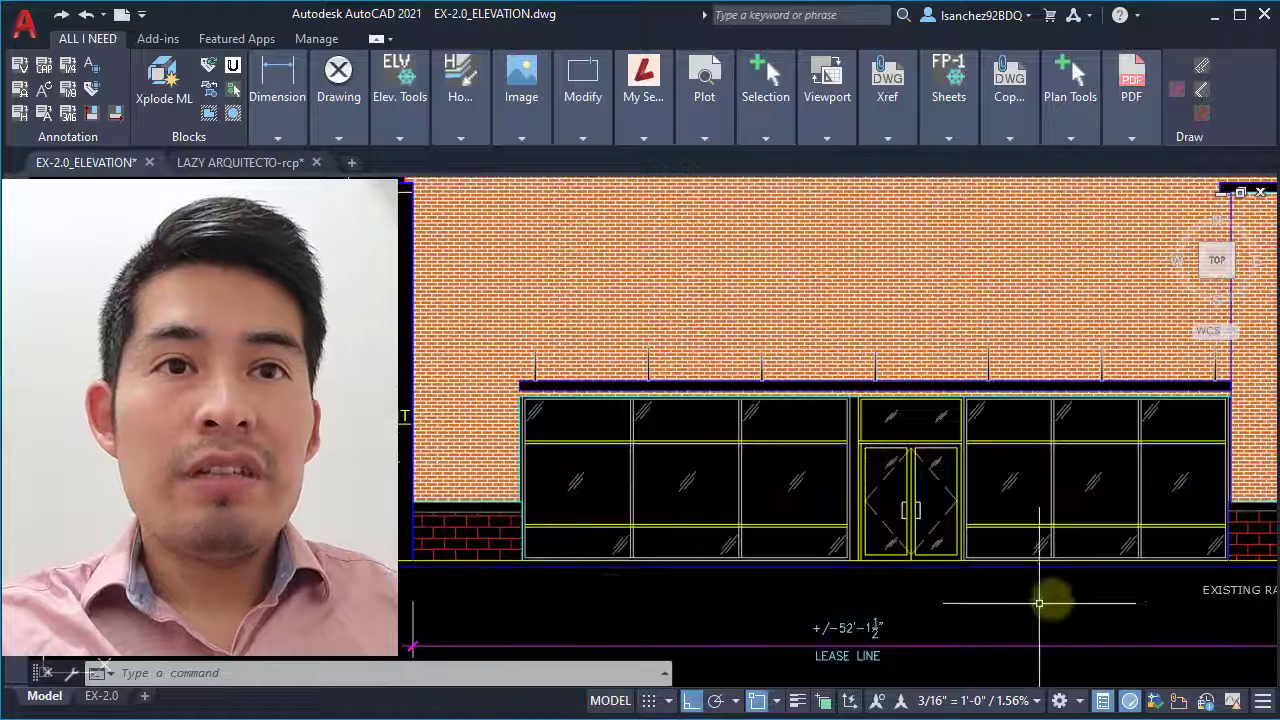
{"action": "middle_click_drag", "start_coordinate": [1053, 599], "coordinate": [655, 597]}
{"action": "scroll", "coordinate": [943, 563], "scroll_direction": "up", "scroll_amount": 6}
{"action": "left_click", "coordinate": [900, 510]}
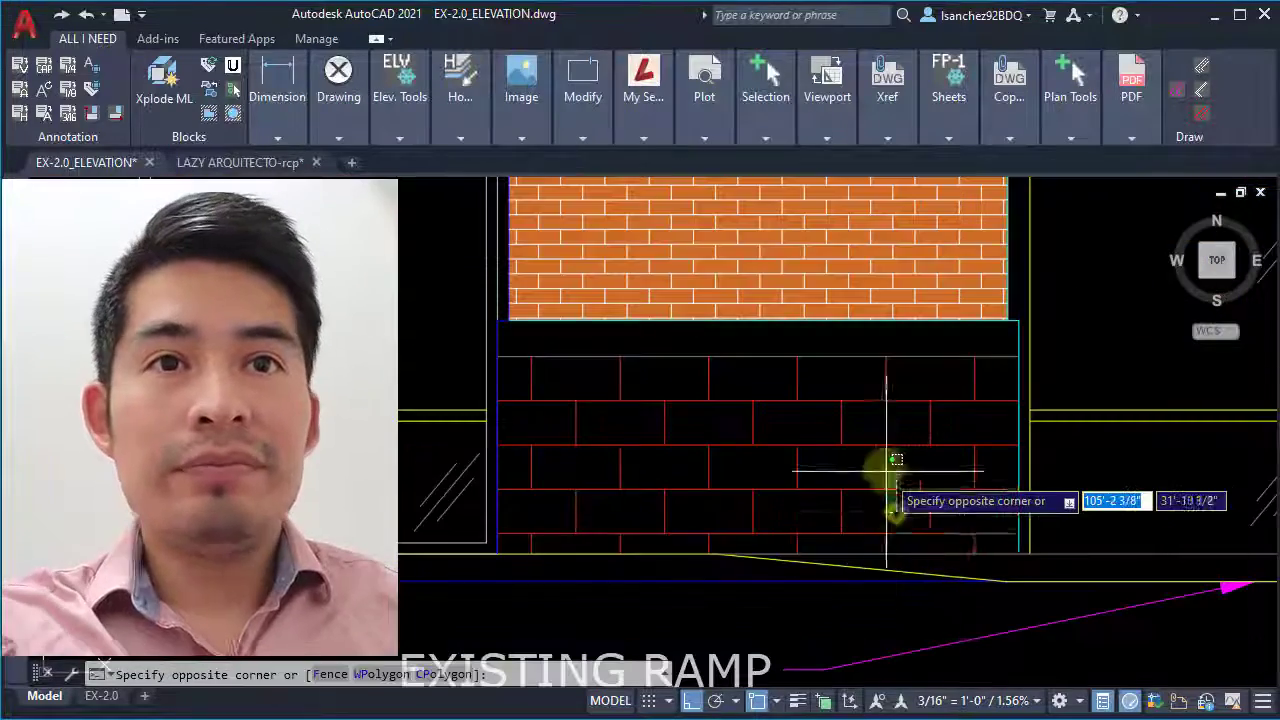
{"action": "left_click", "coordinate": [884, 466]}
{"action": "key", "text": "Escape"}
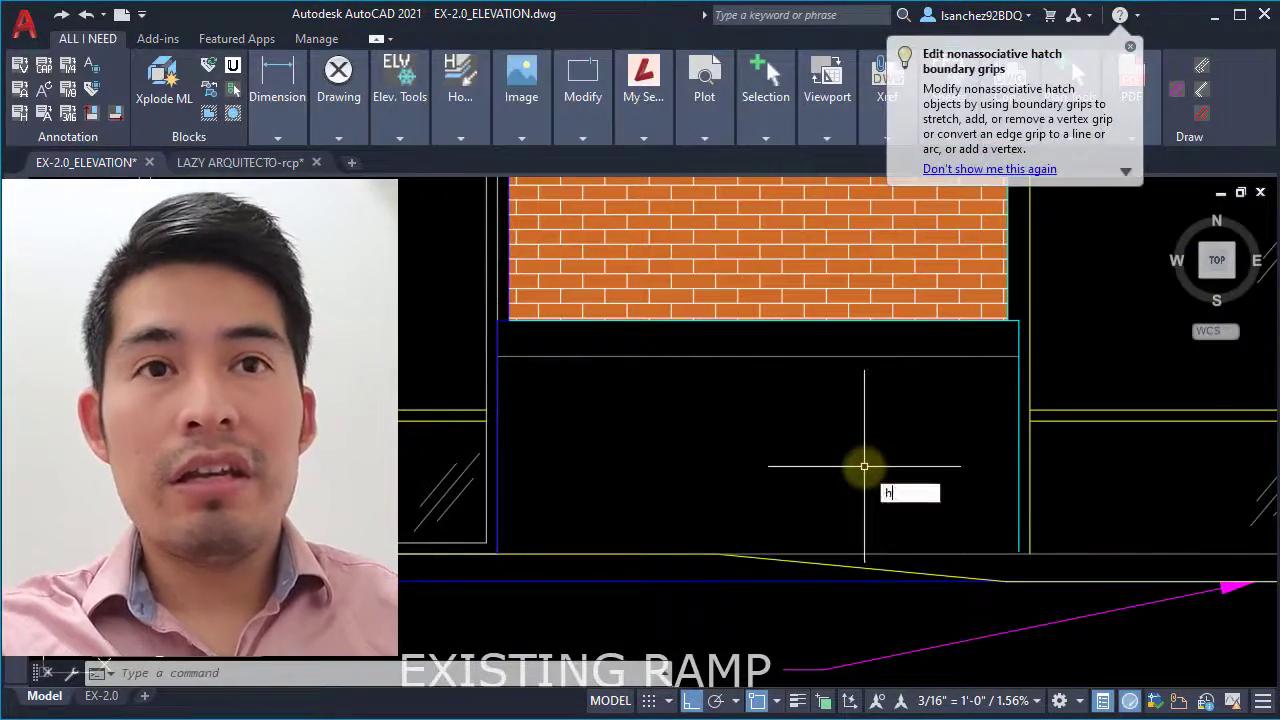
- Rehatch the wall base above the existing ramp with the current red block pattern, continuing despite the open boundary
{"action": "type", "text": "h"}
{"action": "key", "text": "Return"}
{"action": "left_click", "coordinate": [749, 462]}
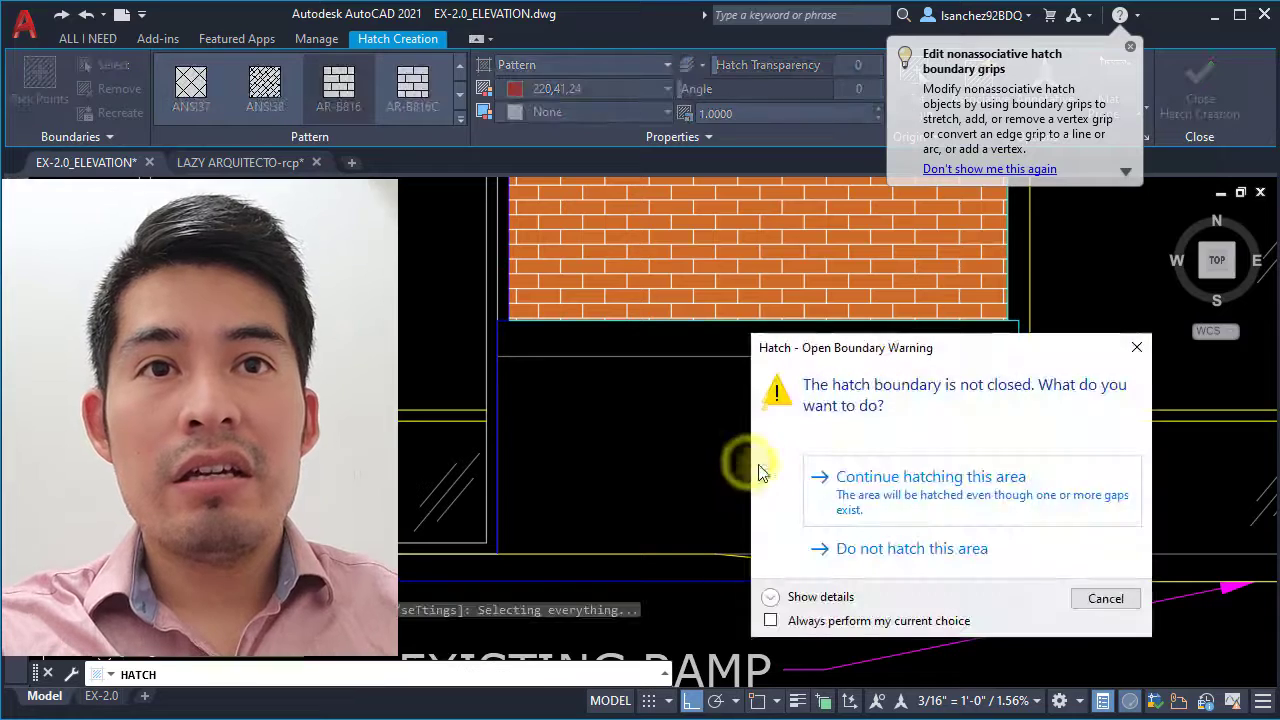
{"action": "left_click", "coordinate": [836, 477]}
{"action": "key", "text": "Return"}
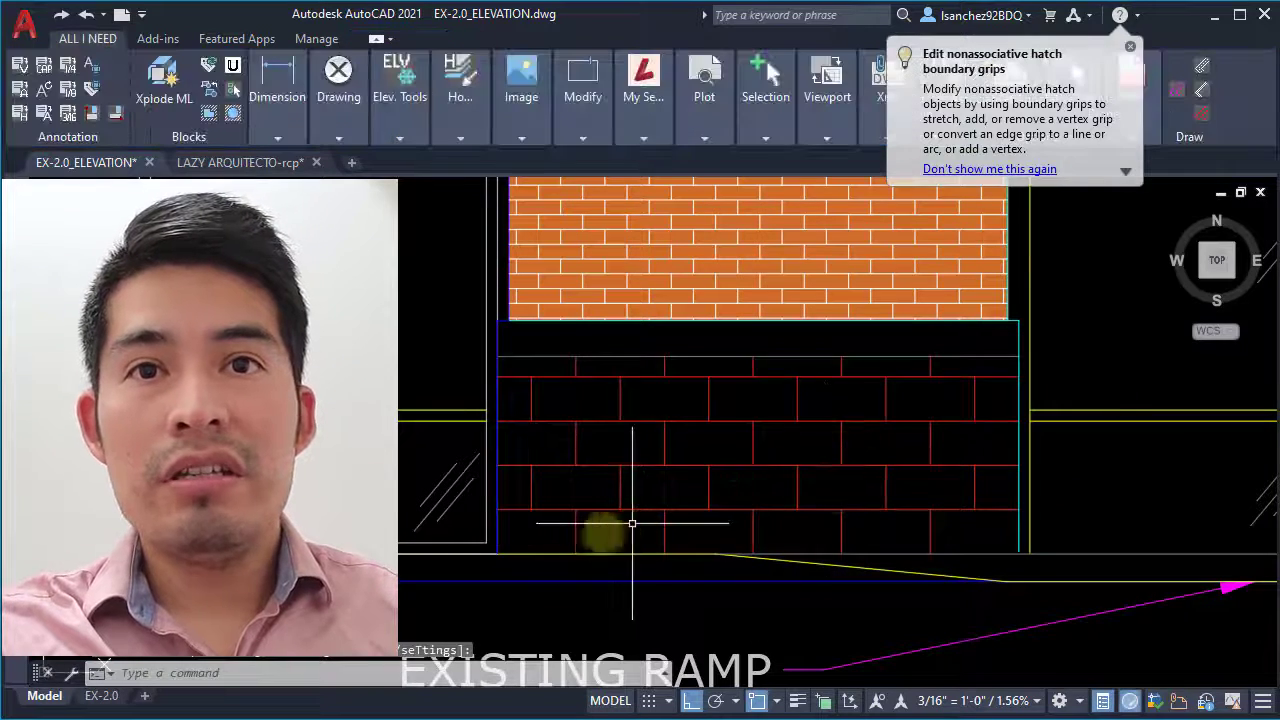
- Select the new hatch above the existing ramp and inspect its bottom course at the wall base's lower-left corner
{"action": "scroll", "coordinate": [530, 550], "scroll_direction": "up", "scroll_amount": 3}
{"action": "left_click", "coordinate": [631, 519]}
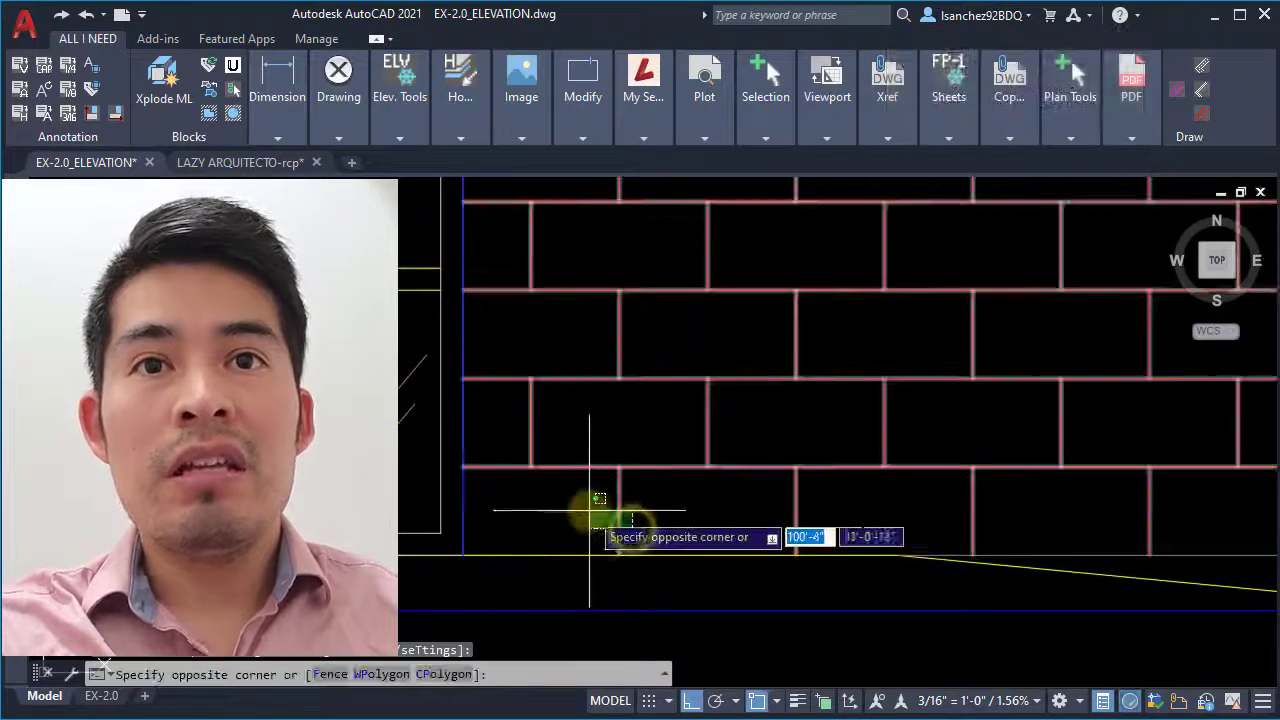
{"action": "left_click", "coordinate": [592, 511]}
{"action": "key", "text": "Escape"}
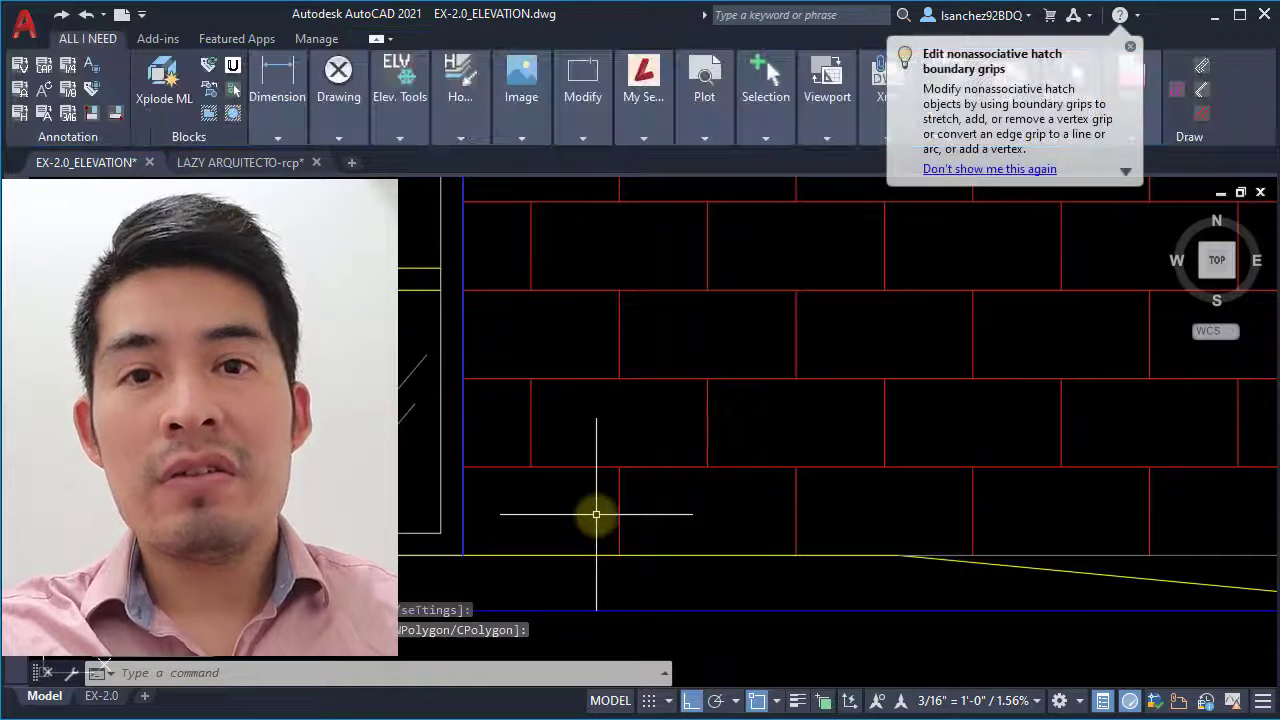
{"action": "scroll", "coordinate": [640, 510], "scroll_direction": "down", "scroll_amount": 3}
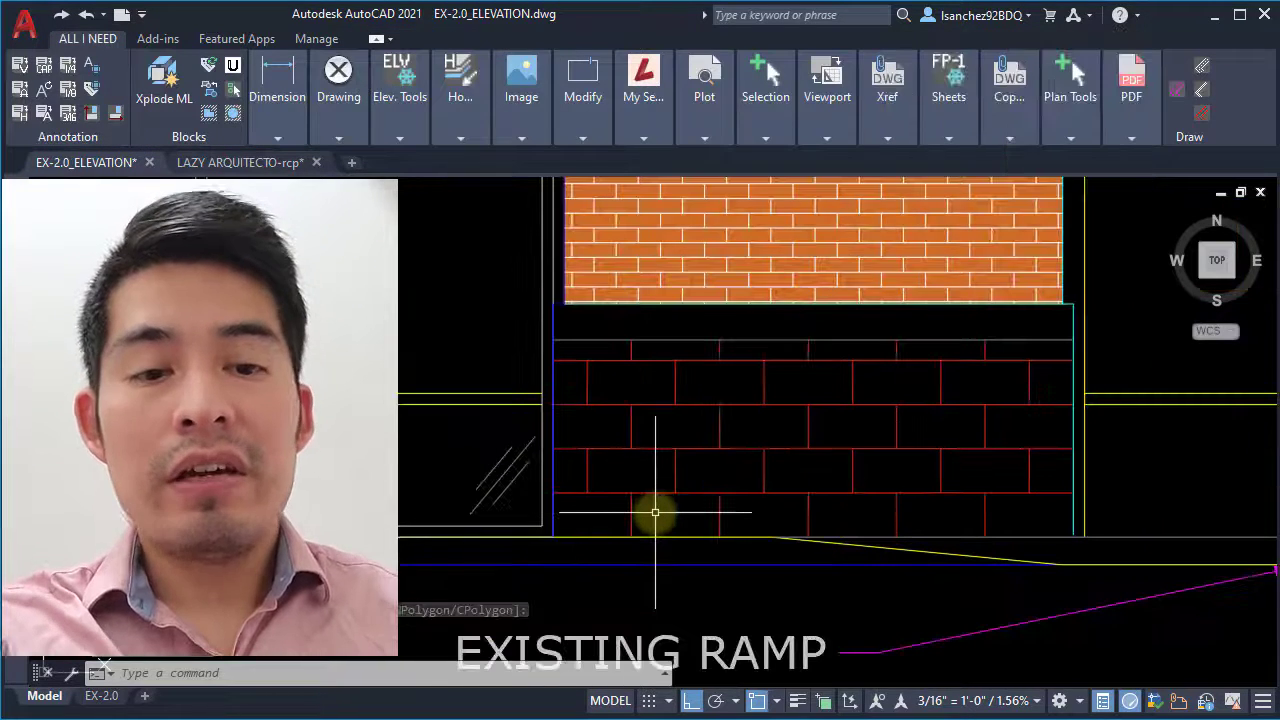
- Start HPORIGINMODE and read its help page on how each value places the hatch origin, leaving the variable as it is
{"action": "type", "text": "Rig"}
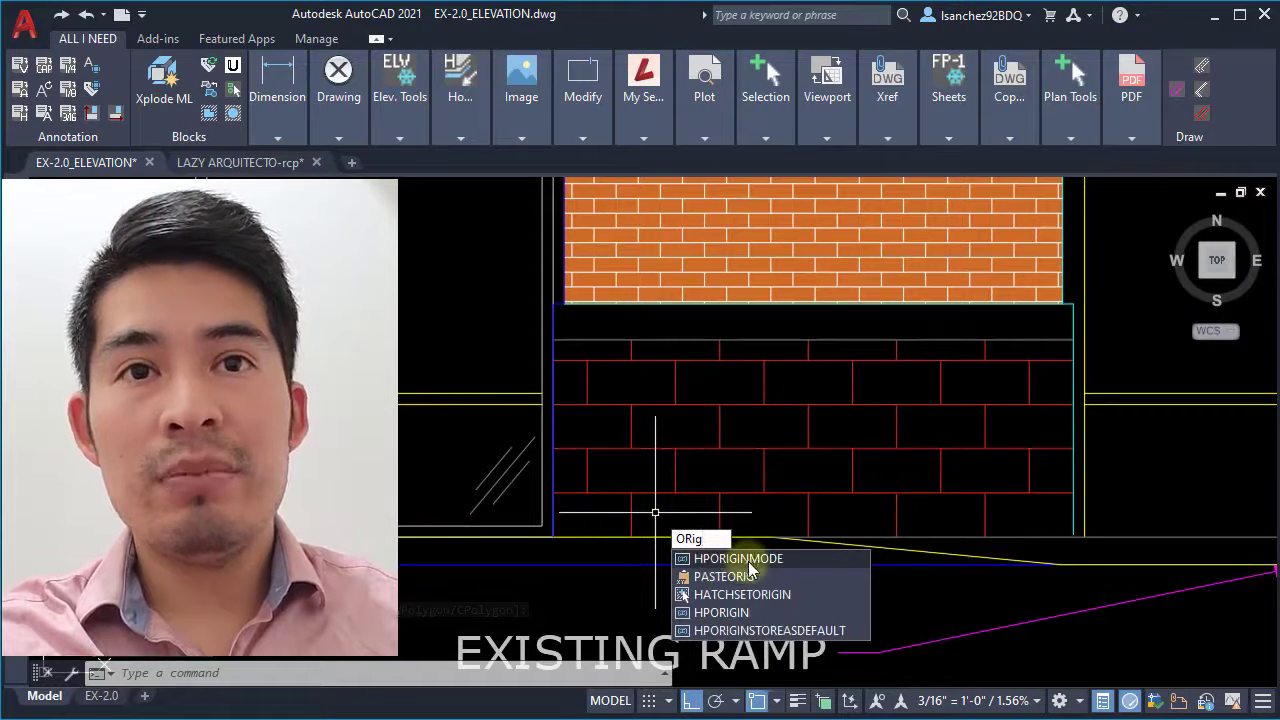
{"action": "left_click", "coordinate": [749, 560]}
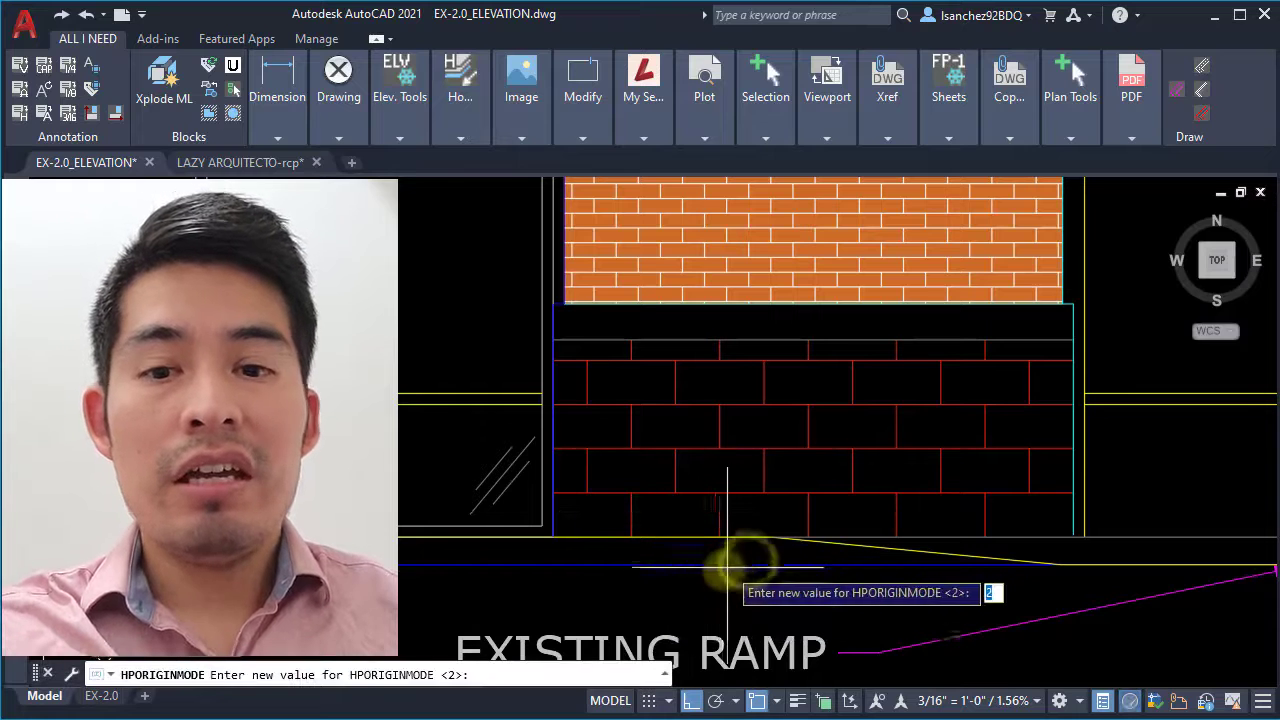
{"action": "key", "text": "F1"}
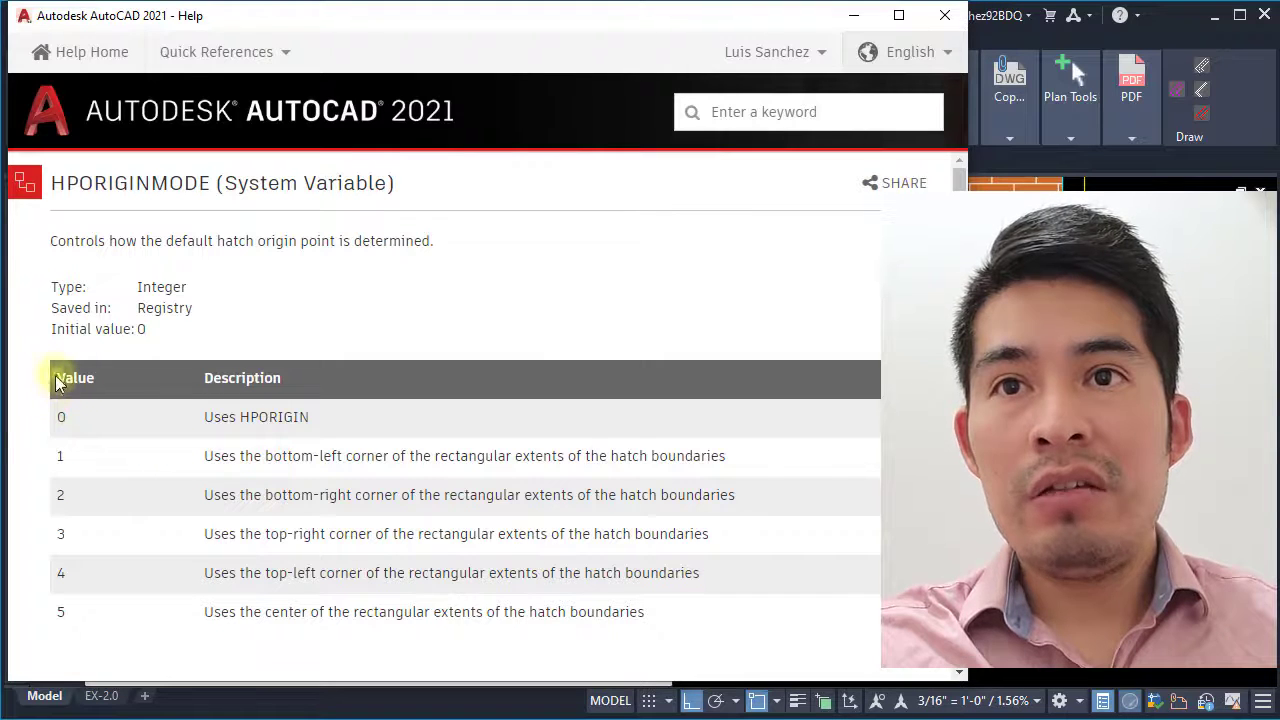
{"action": "left_click_drag", "start_coordinate": [51, 374], "coordinate": [75, 483]}
{"action": "left_click", "coordinate": [75, 453]}
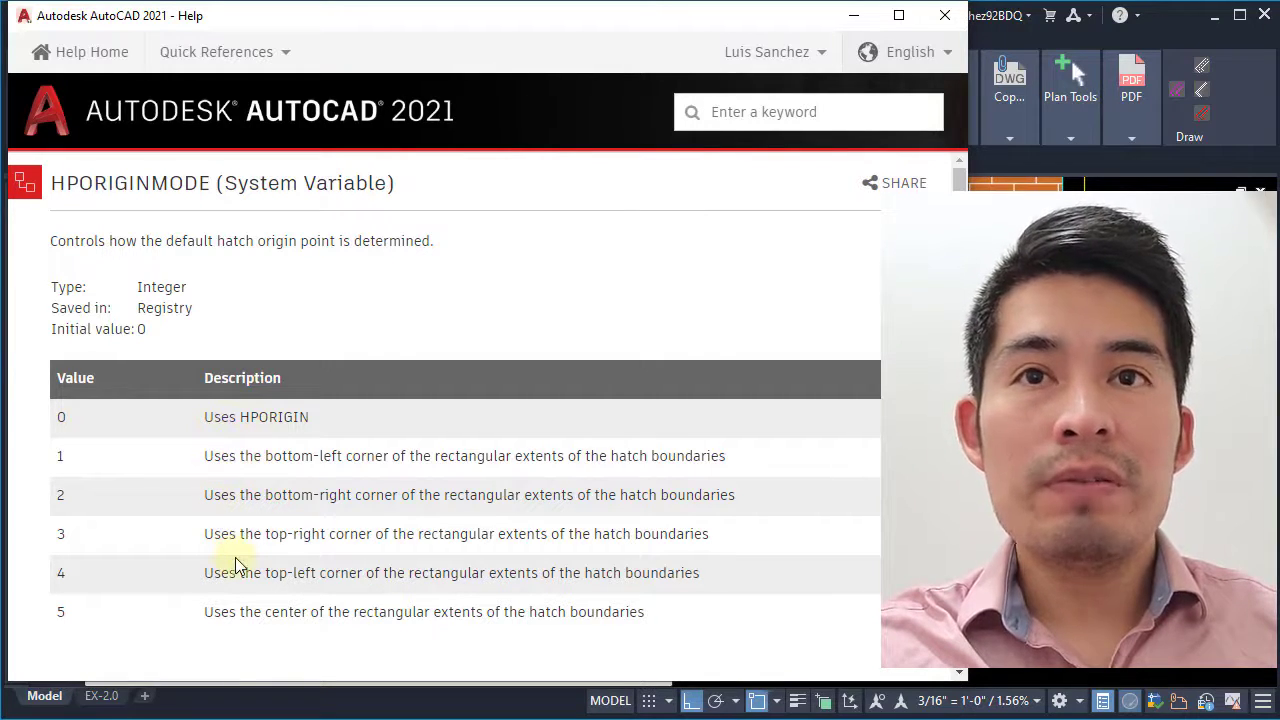
{"action": "left_click", "coordinate": [950, 16]}
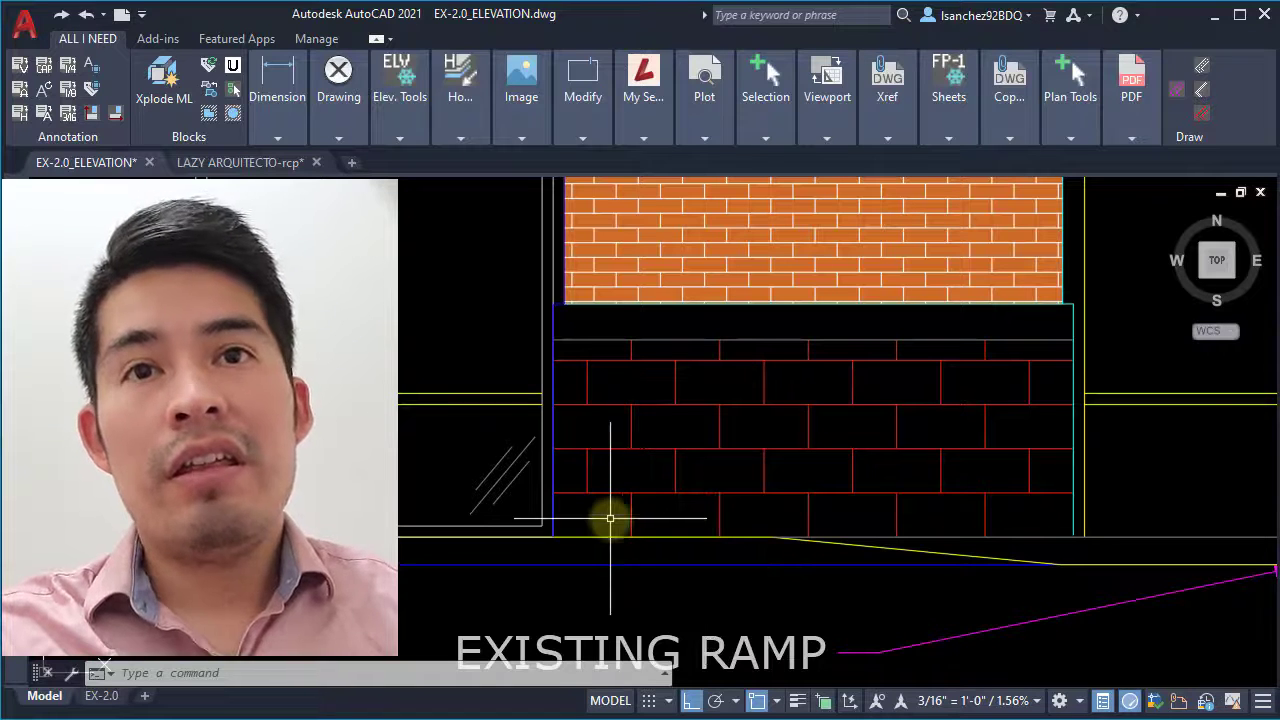
- Select the block hatches above the existing ramp and at the storefront's left end to check their layer and other properties
{"action": "middle_click_drag", "start_coordinate": [608, 486], "coordinate": [633, 490]}
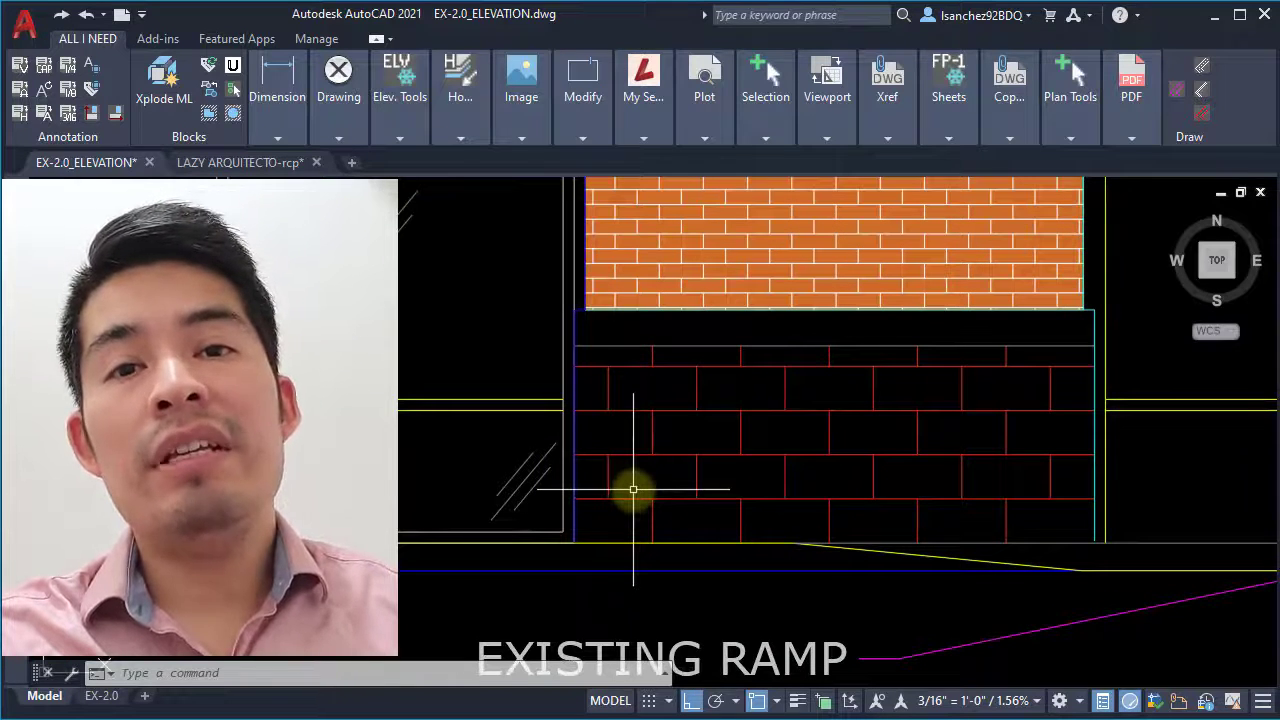
{"action": "type", "text": "H"}
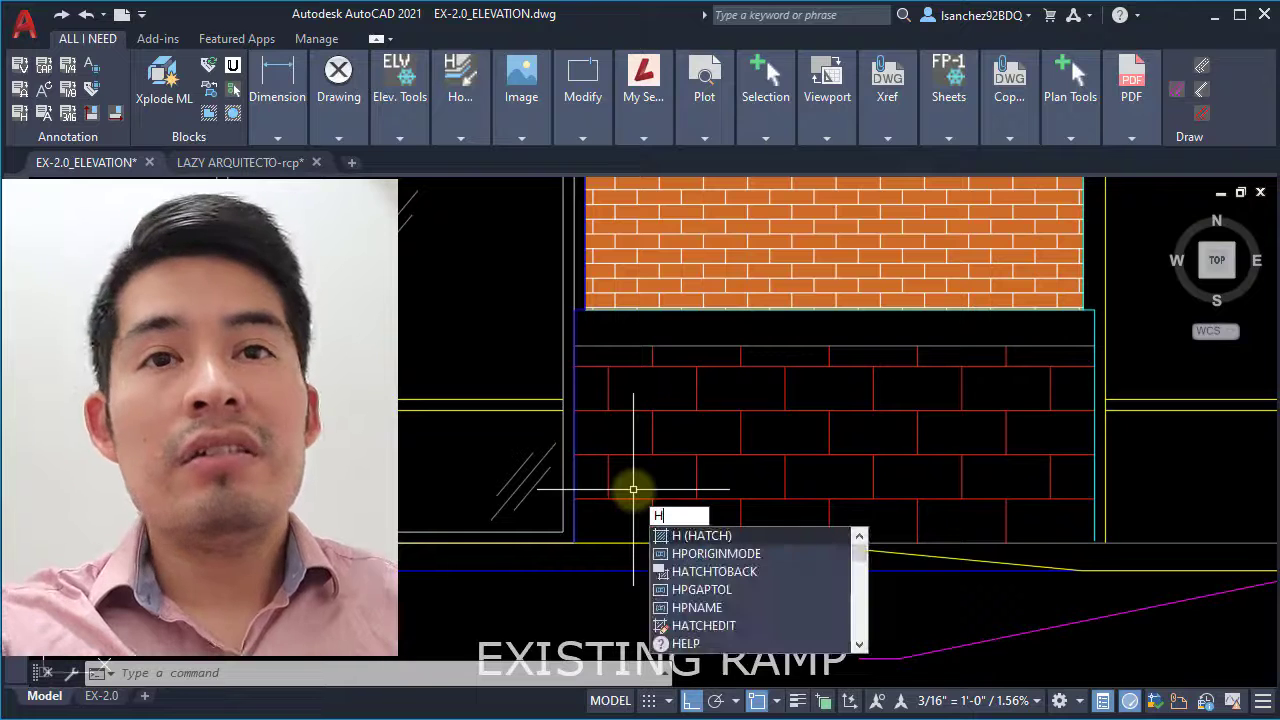
{"action": "key", "text": "Escape"}
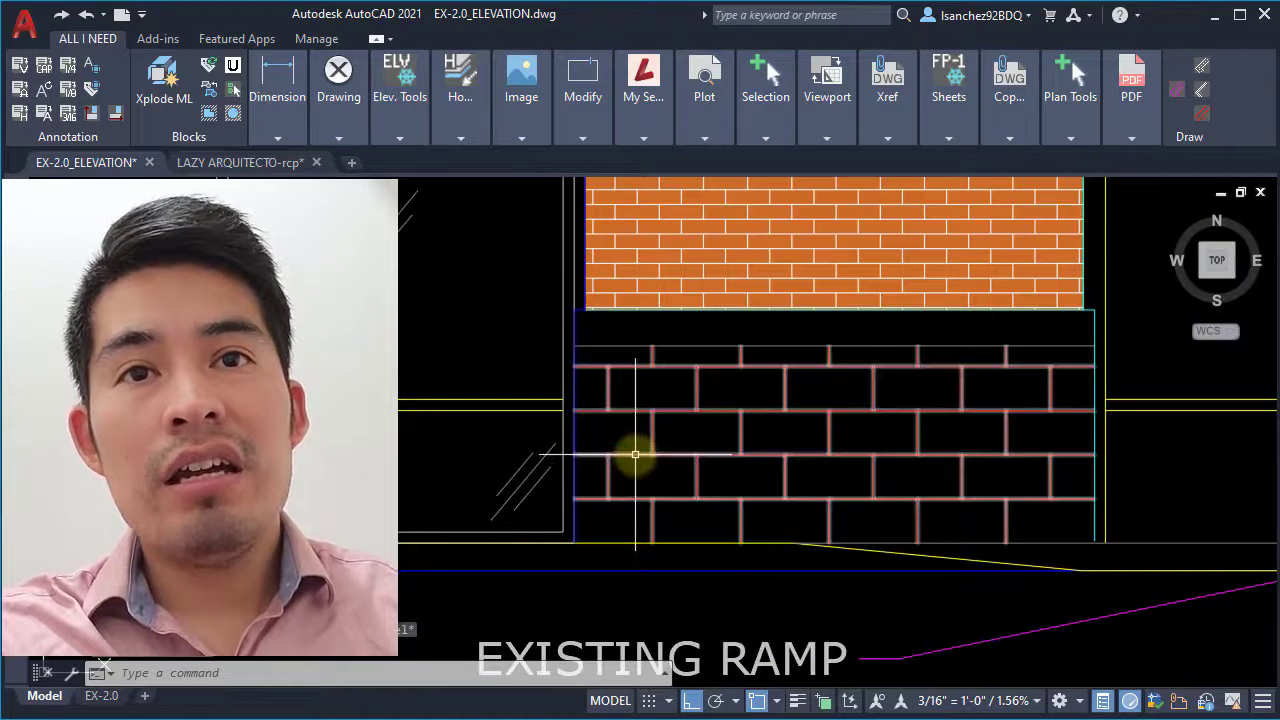
{"action": "left_click", "coordinate": [635, 456]}
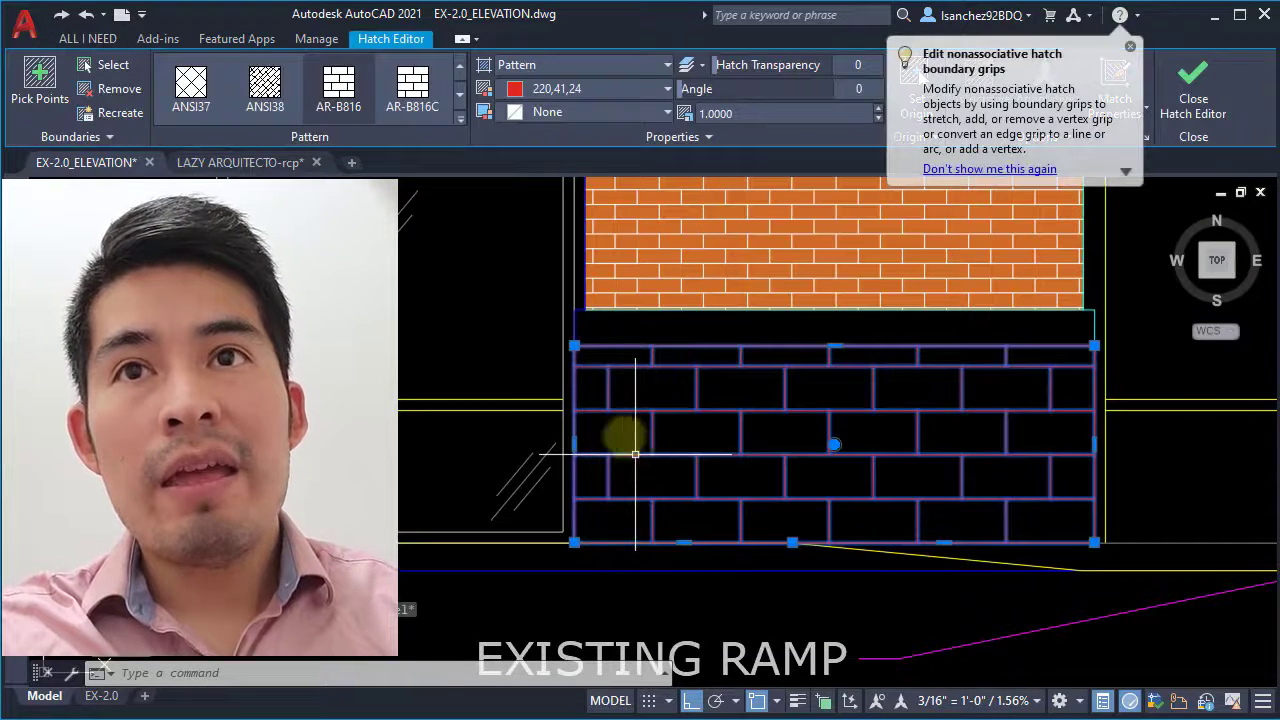
{"action": "left_click", "coordinate": [88, 38]}
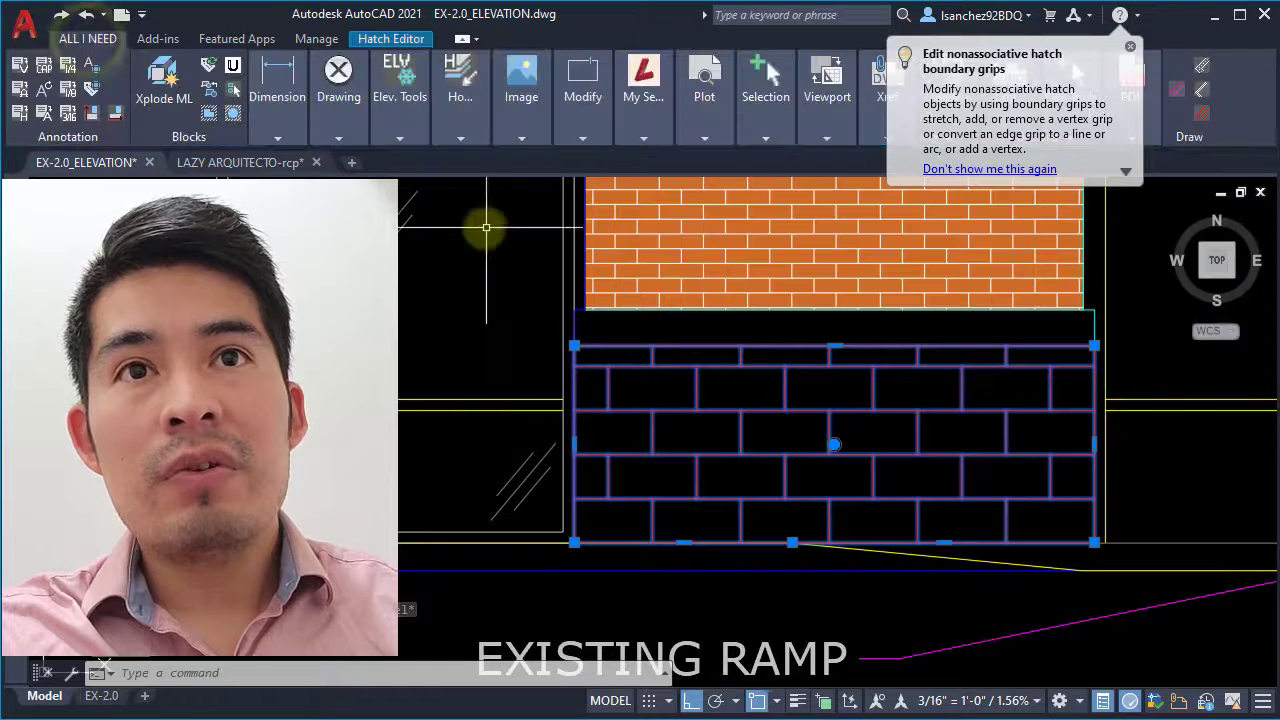
{"action": "left_click", "coordinate": [390, 39]}
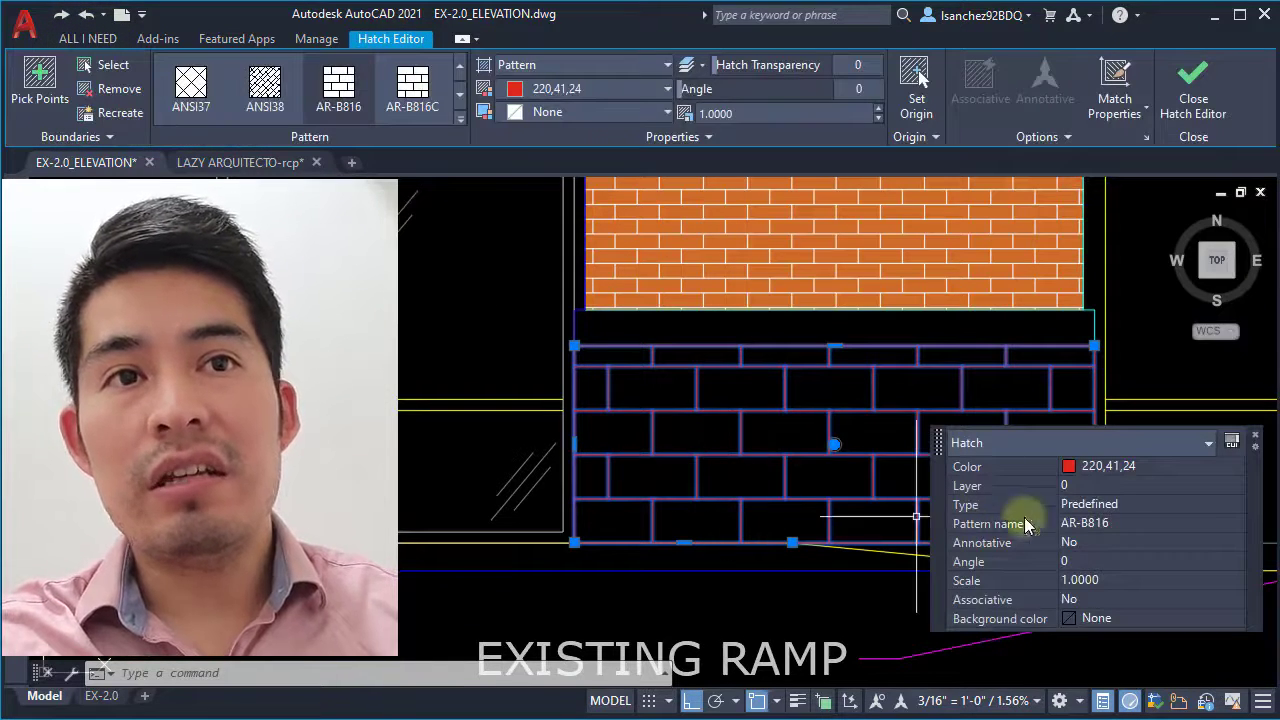
{"action": "scroll", "coordinate": [849, 523], "scroll_direction": "down", "scroll_amount": 5}
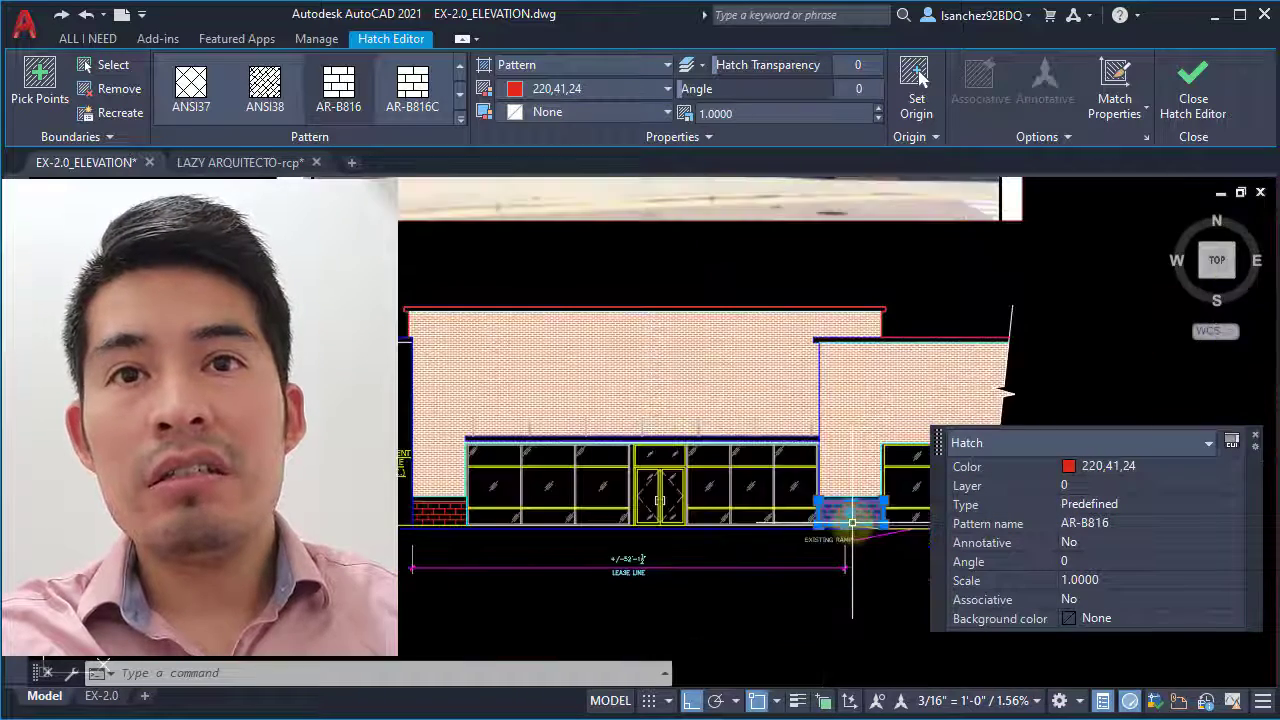
{"action": "scroll", "coordinate": [455, 508], "scroll_direction": "up", "scroll_amount": 5}
{"action": "left_click", "coordinate": [455, 508]}
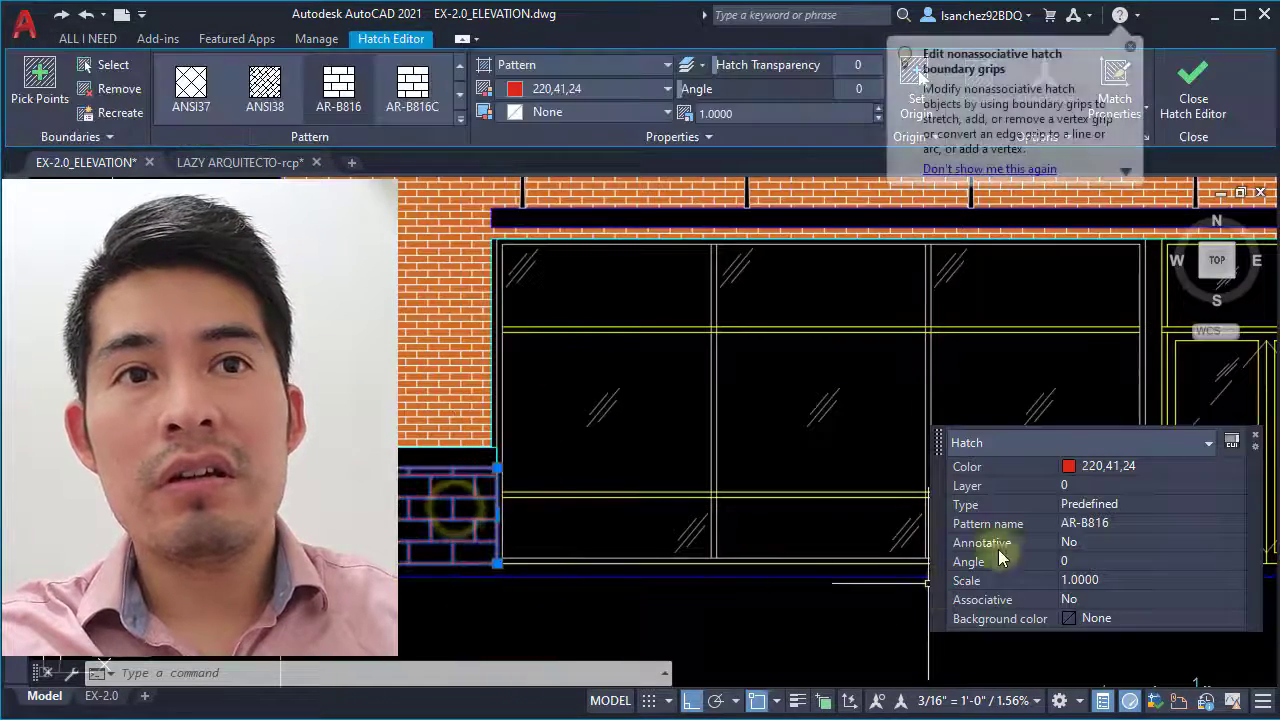
{"action": "key", "text": "Escape"}
- Delete the red block hatch from the wall base above the existing ramp
{"action": "scroll", "coordinate": [640, 545], "scroll_direction": "down", "scroll_amount": 5}
{"action": "scroll", "coordinate": [985, 537], "scroll_direction": "up", "scroll_amount": 5}
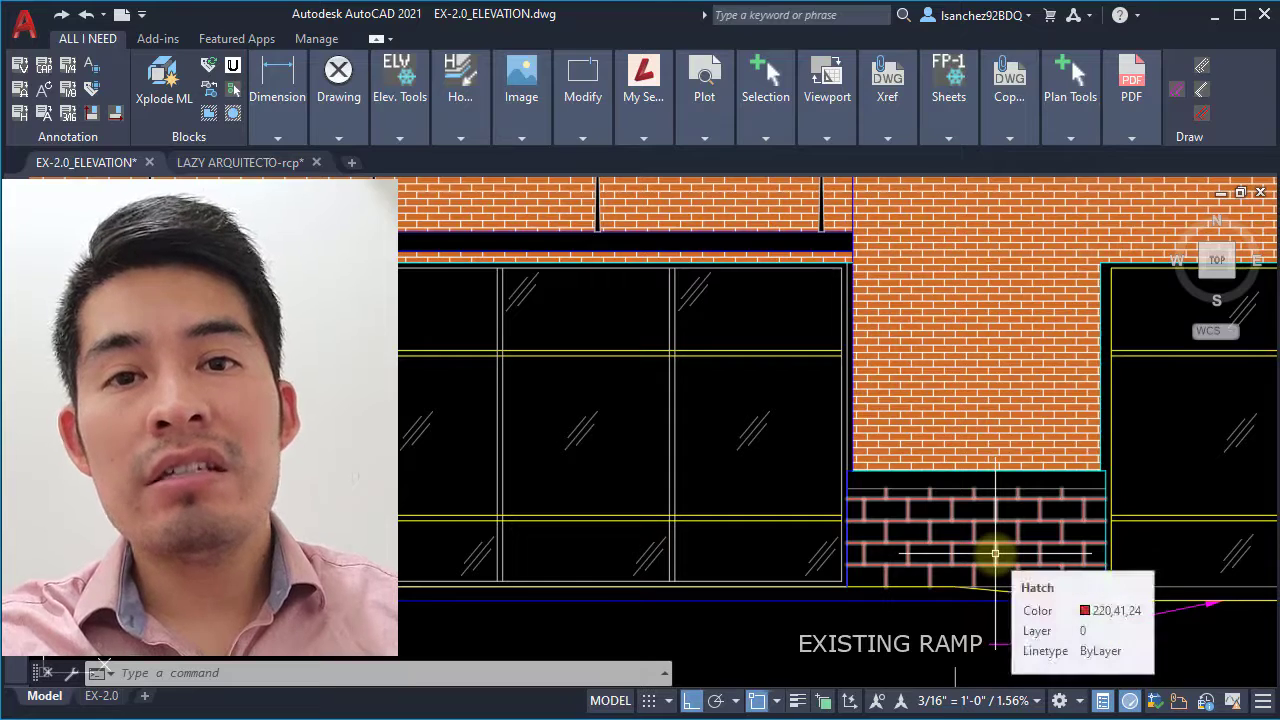
{"action": "scroll", "coordinate": [994, 551], "scroll_direction": "up", "scroll_amount": 3}
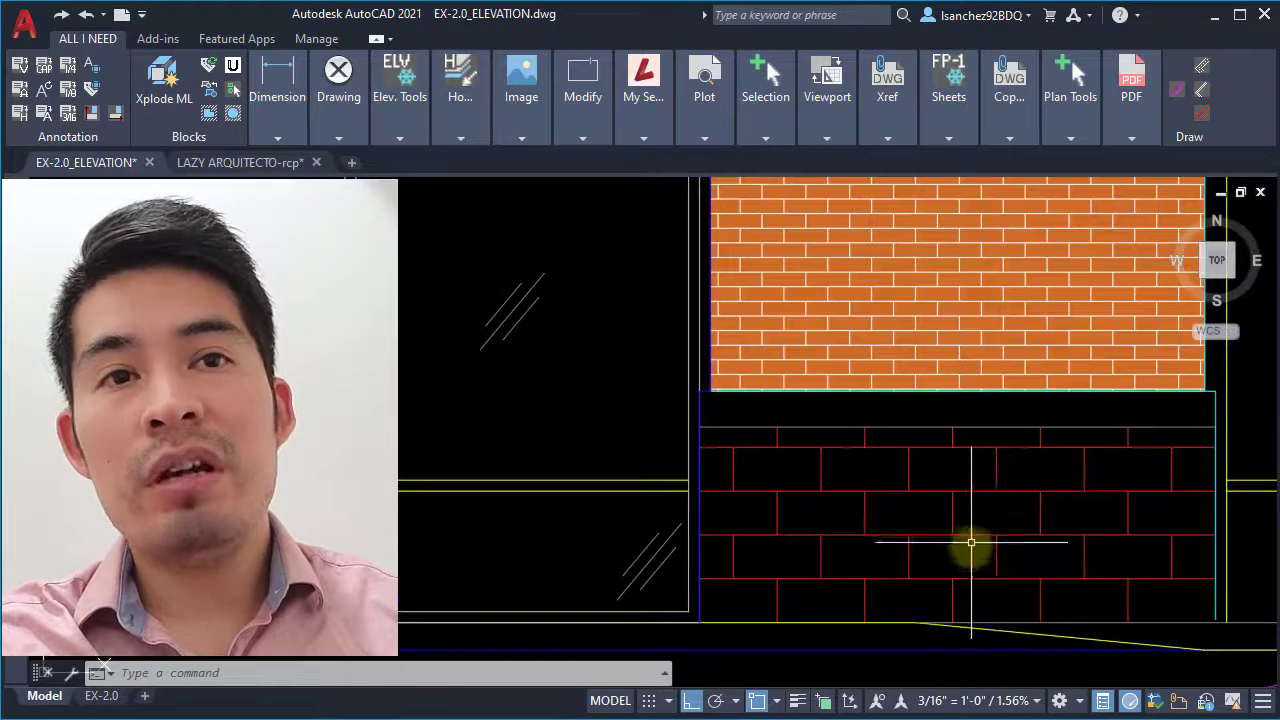
{"action": "left_click", "coordinate": [967, 555]}
{"action": "left_click", "coordinate": [943, 529]}
{"action": "middle_click_drag", "start_coordinate": [857, 514], "coordinate": [700, 514]}
{"action": "key", "text": "Delete"}
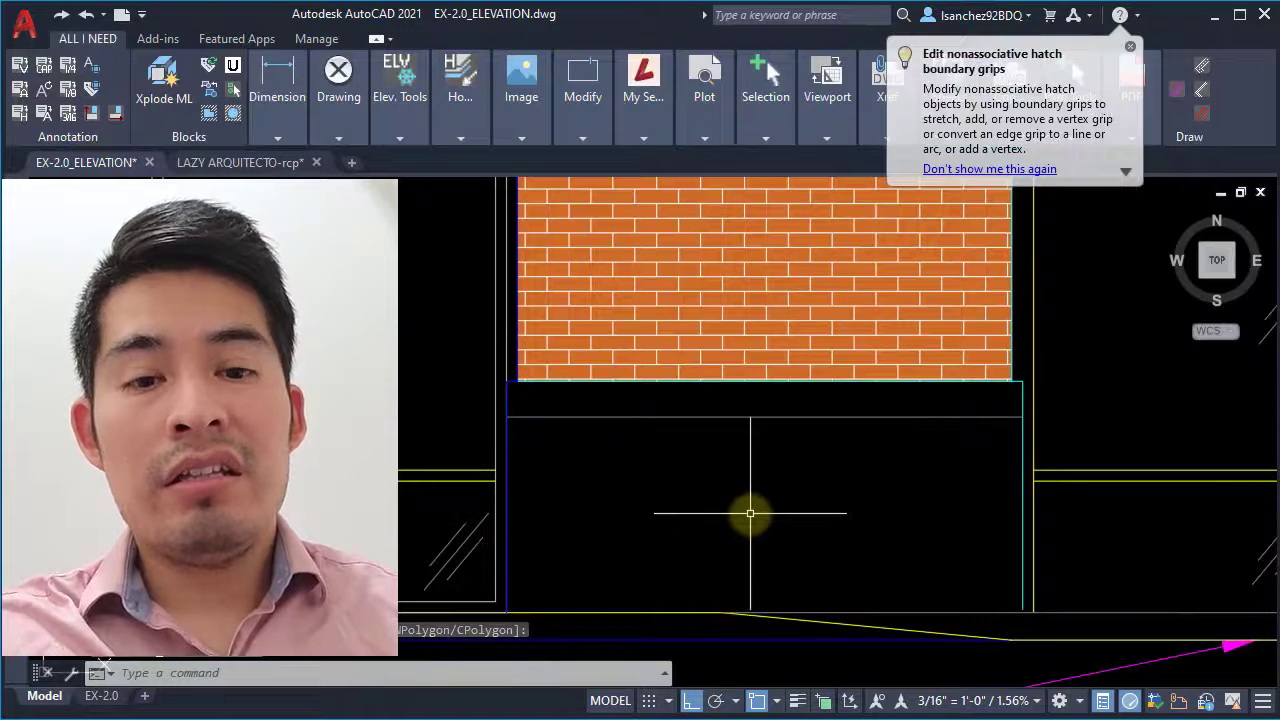
- Set the HPLAYER system variable to EX-HATCH so new hatches go on that layer
{"action": "type", "text": "p"}
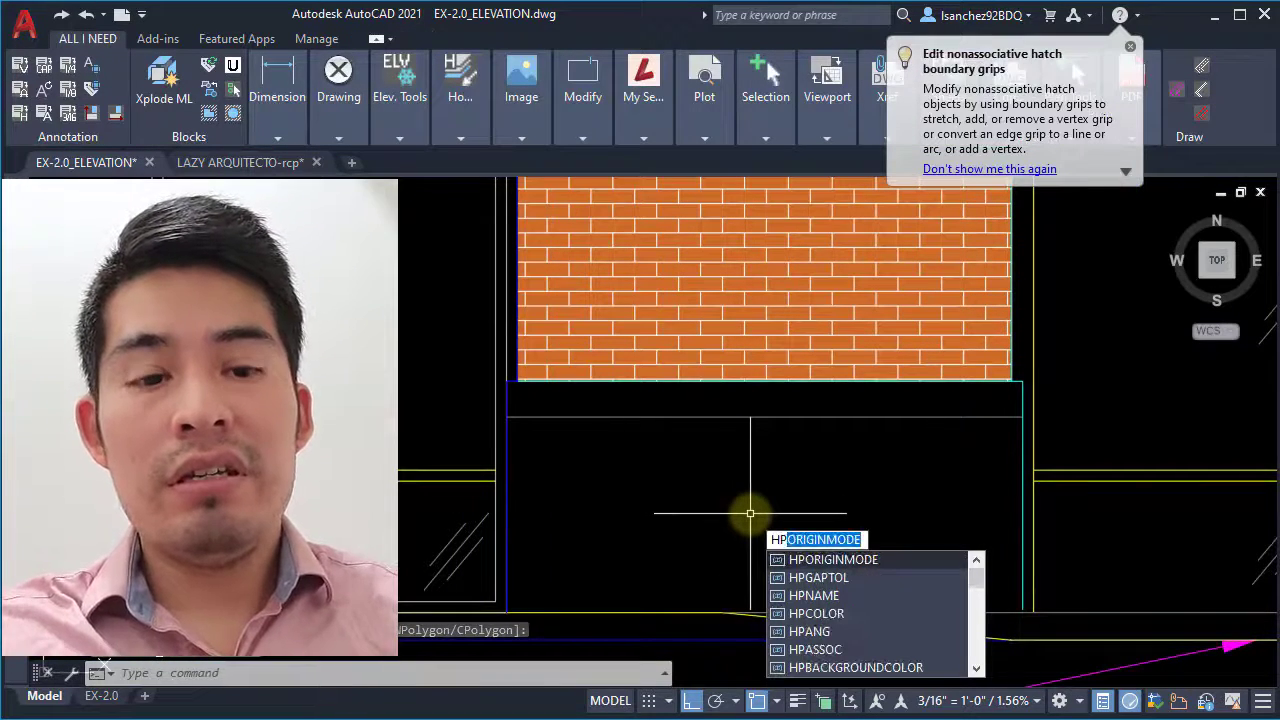
{"action": "type", "text": "lay"}
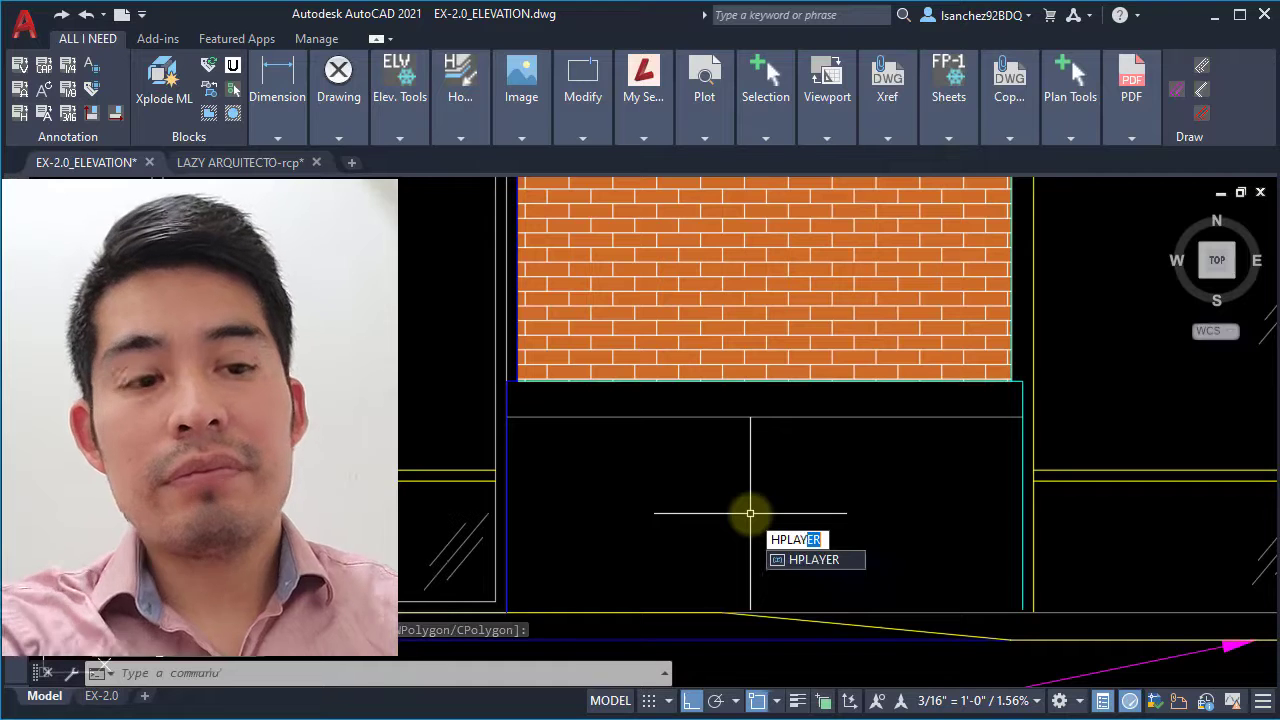
{"action": "key", "text": "Return"}
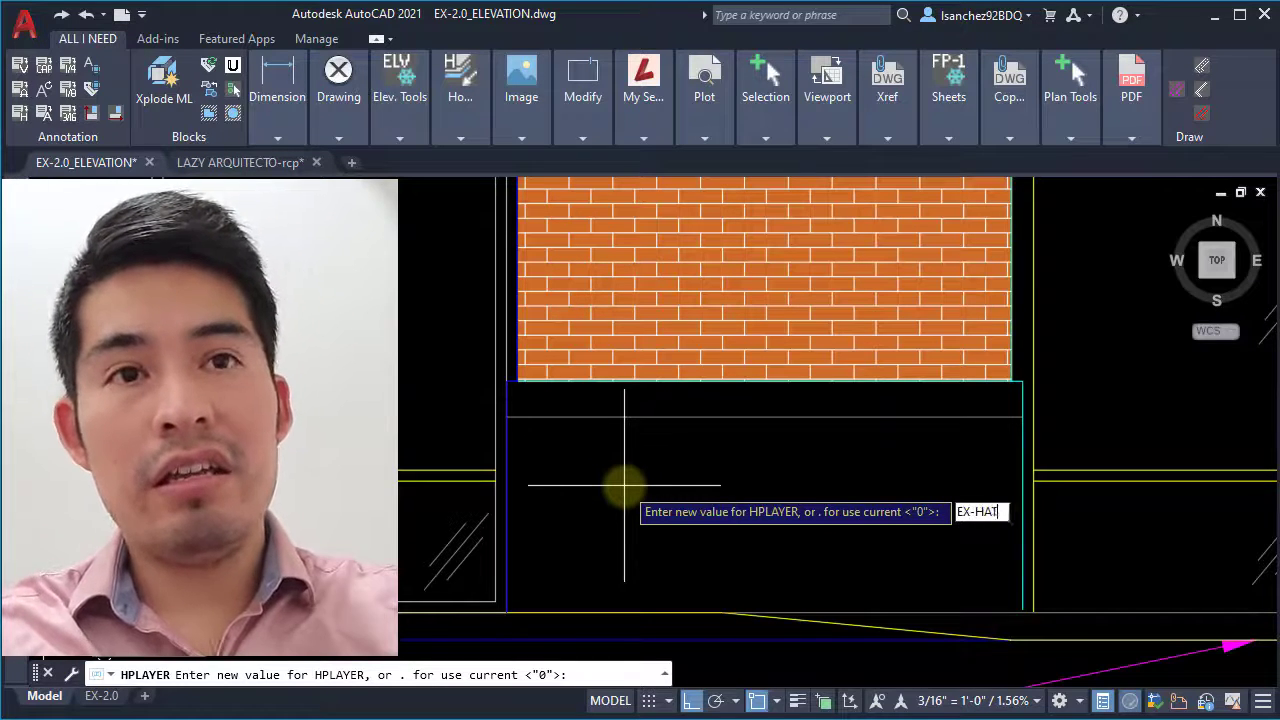
{"action": "key", "text": "Return"}
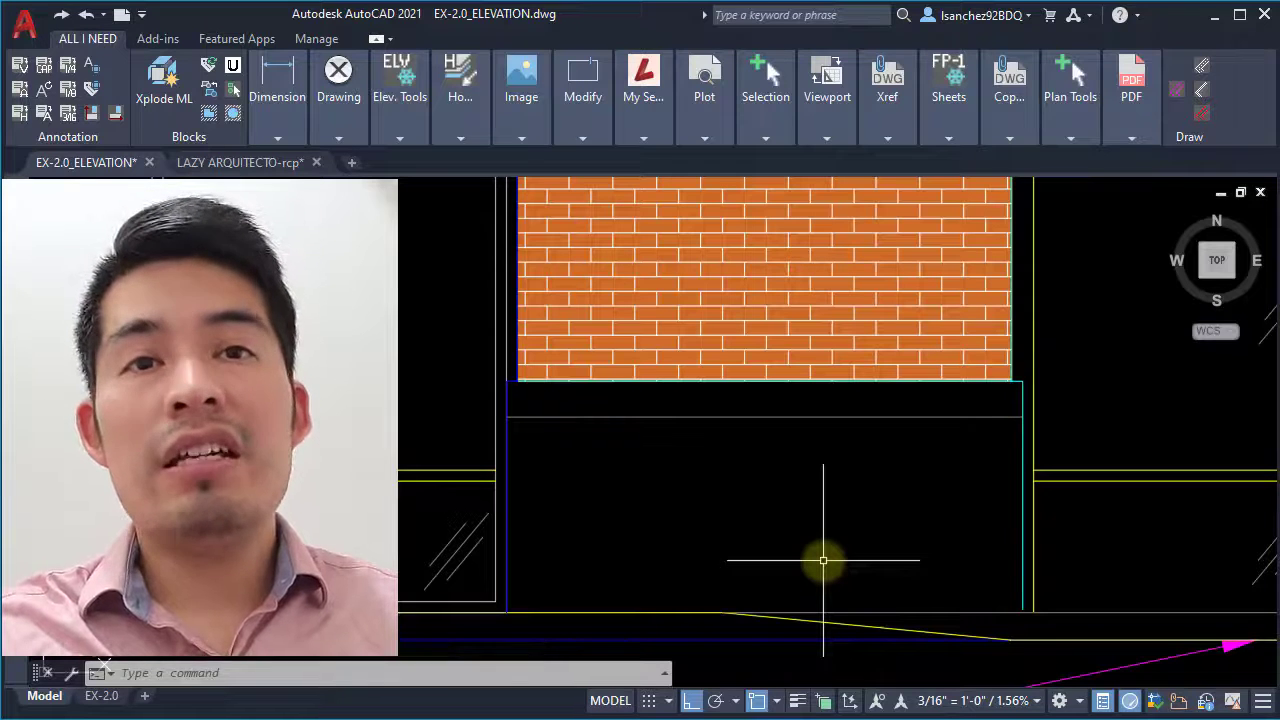
- Hatch the wall base above the existing ramp with red AR-B816, continuing despite the open boundary, and check the new hatch's layer
{"action": "type", "text": "h"}
{"action": "key", "text": "Return"}
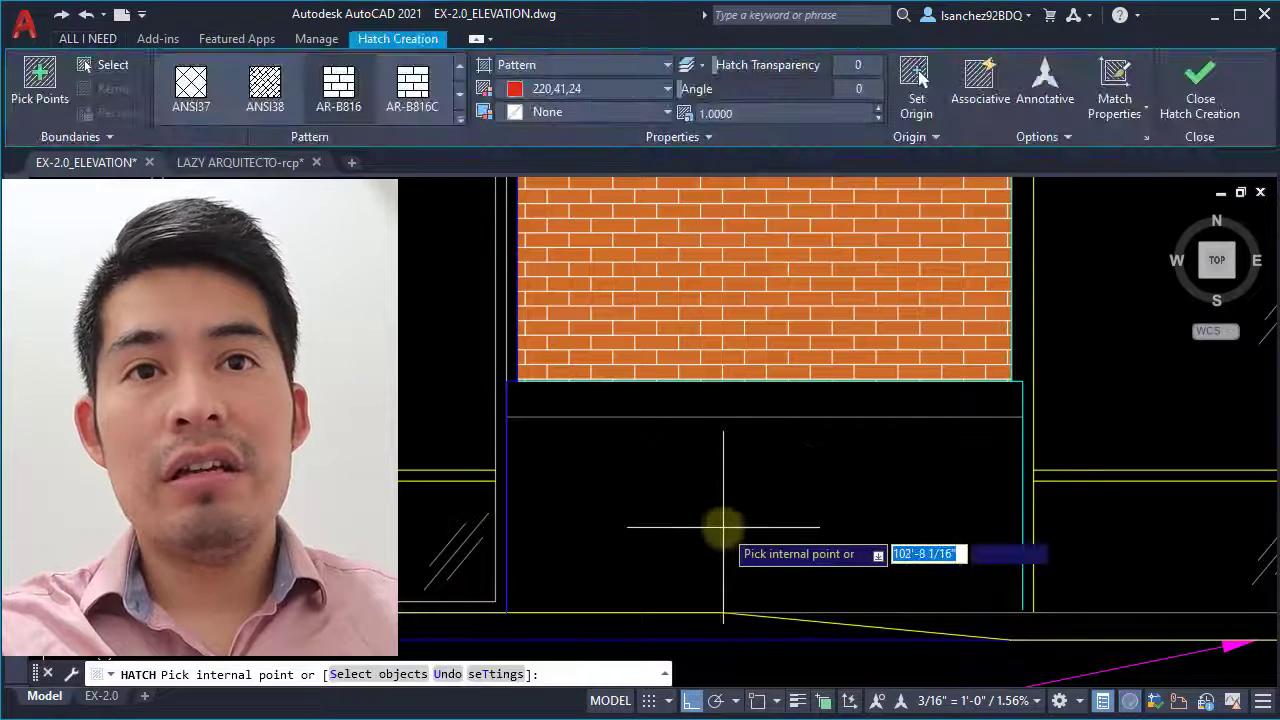
{"action": "left_click", "coordinate": [718, 506]}
{"action": "left_click", "coordinate": [849, 480]}
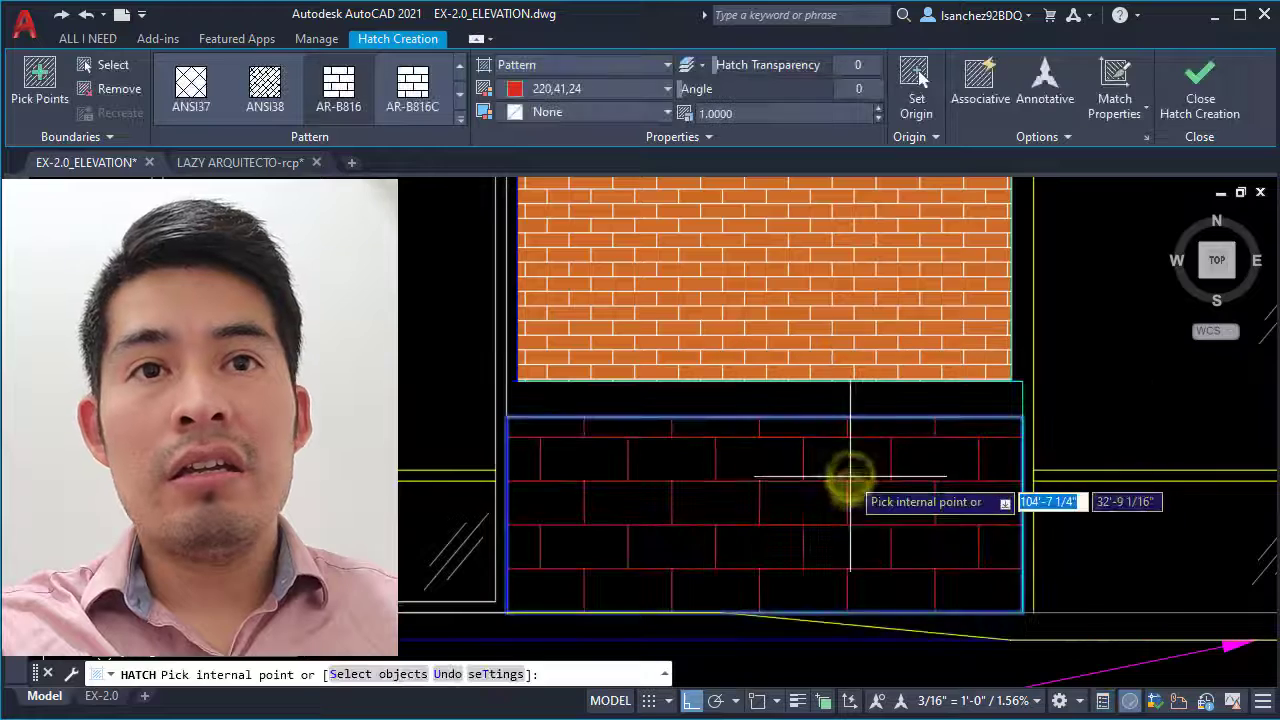
{"action": "key", "text": "Return"}
{"action": "left_click", "coordinate": [766, 523]}
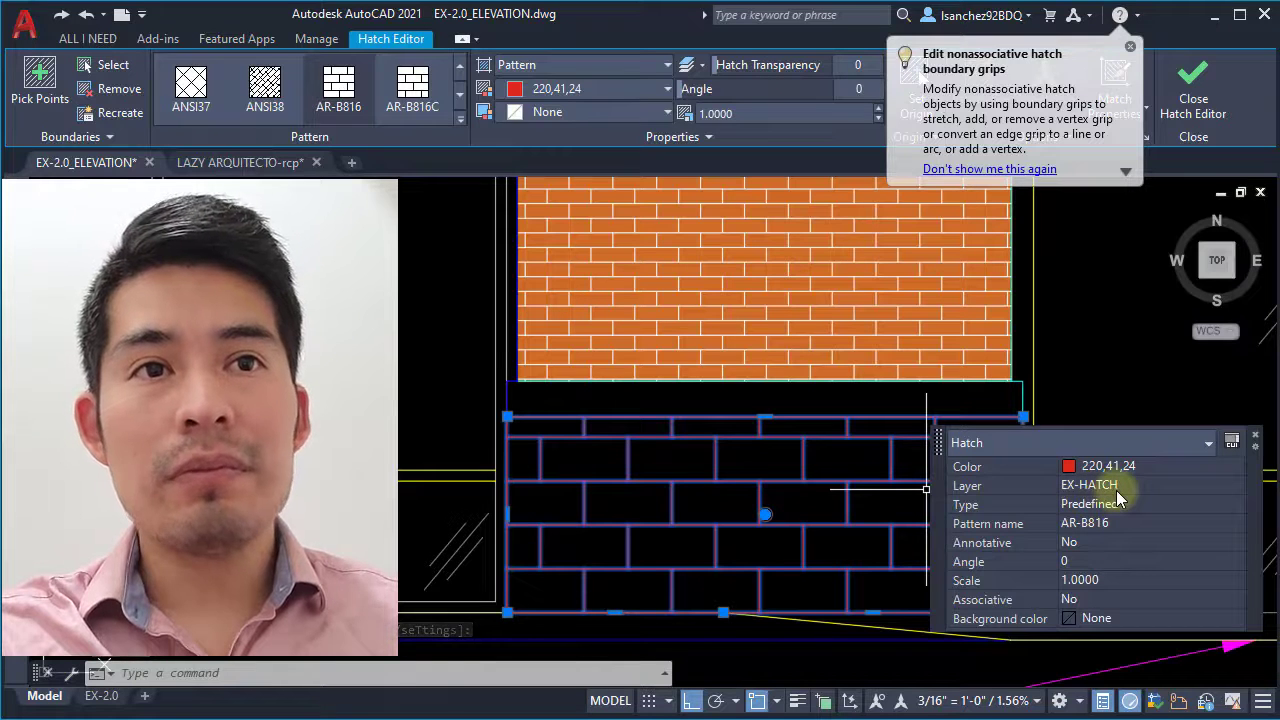
{"action": "key", "text": "Escape"}
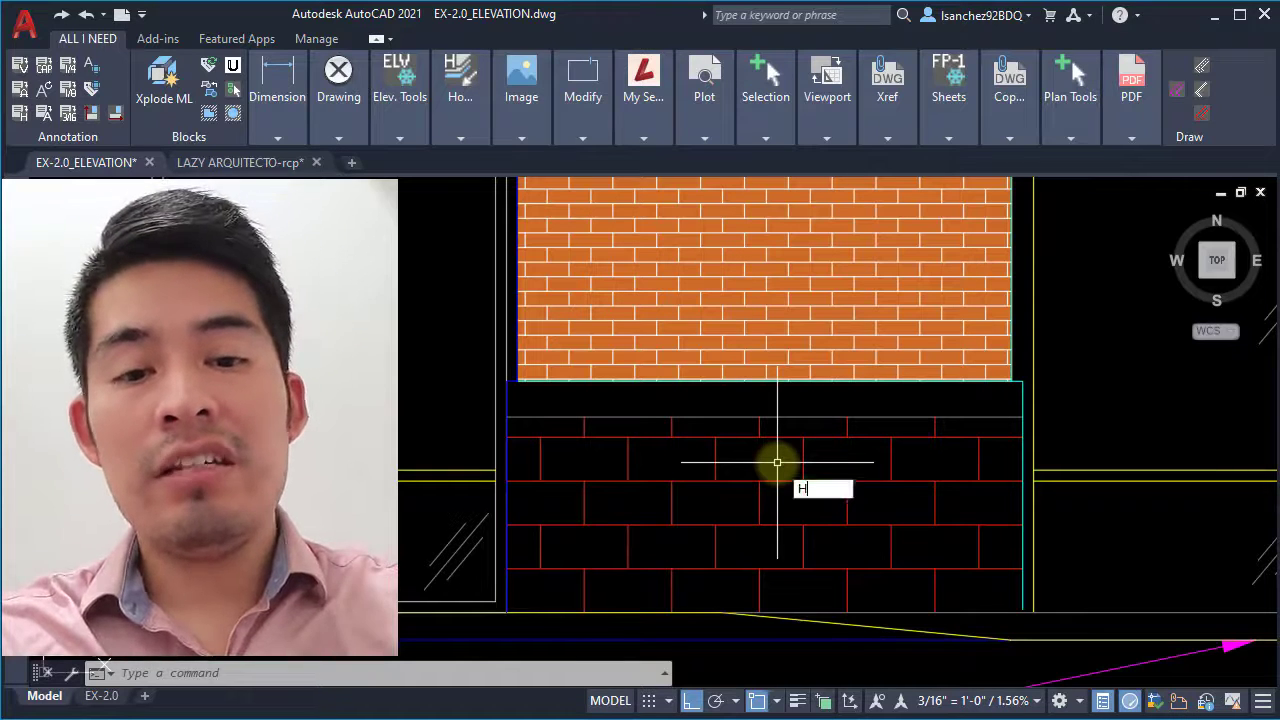
- Set the HPCOLOR system variable to 3 as the default color for new hatches
{"action": "type", "text": "COLOR"}
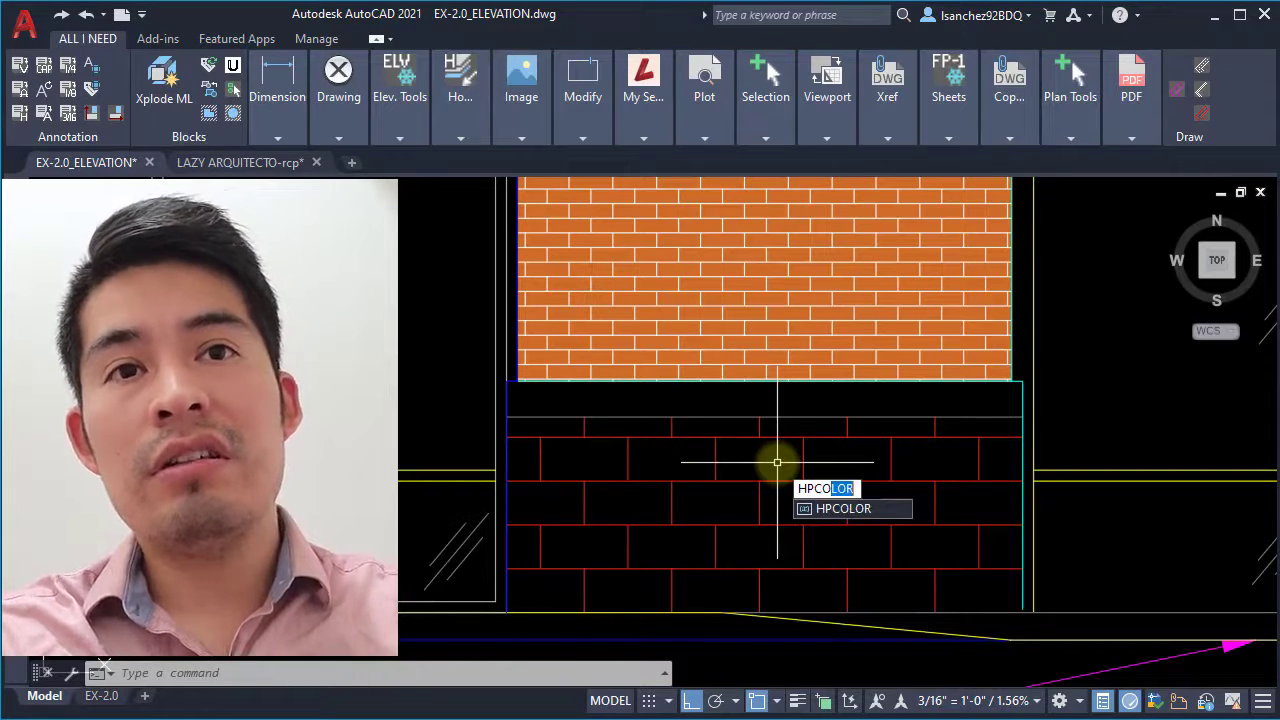
{"action": "key", "text": "Return"}
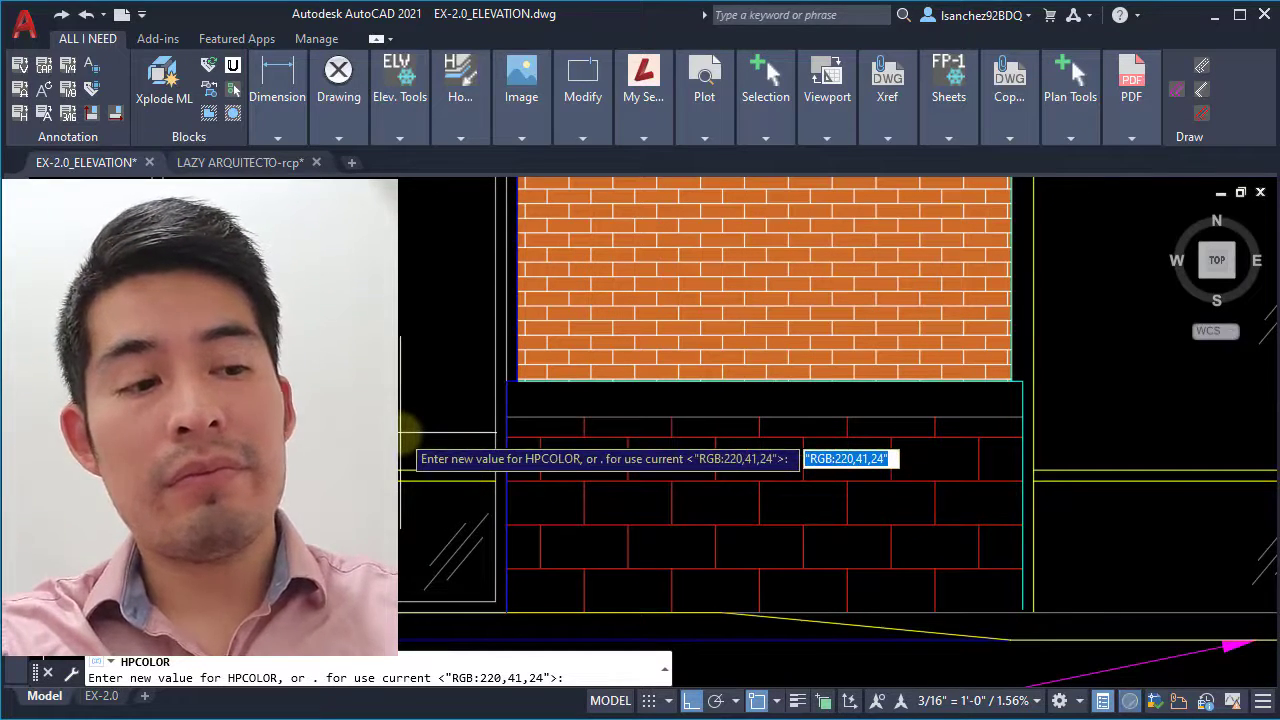
{"action": "type", "text": "3"}
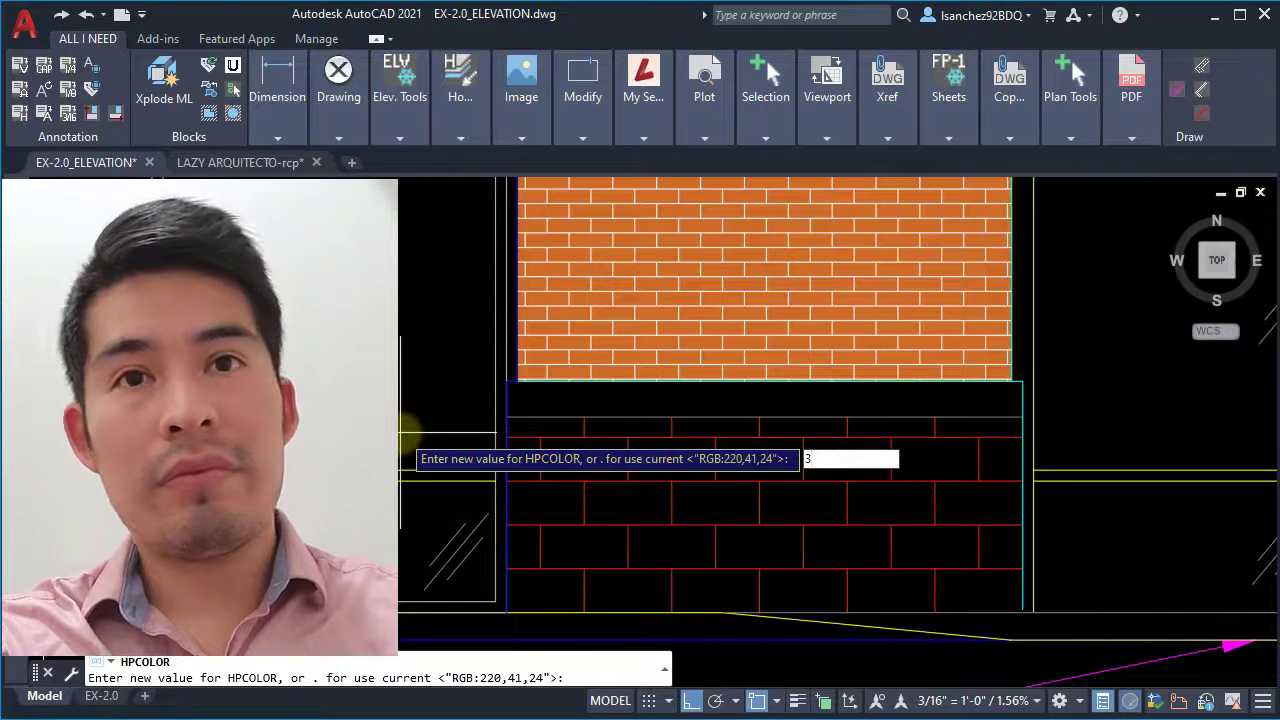
{"action": "key", "text": "Return"}
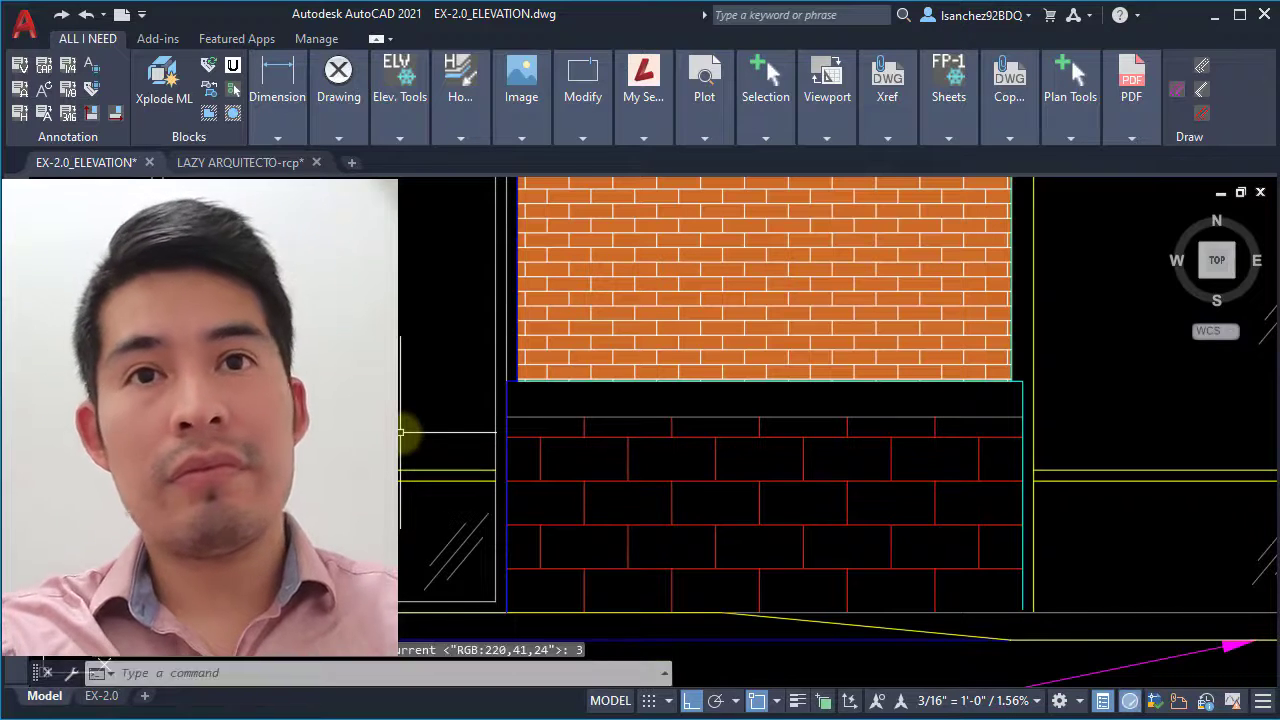
- Replace the red hatch above the existing ramp with a new AR-B816 hatch in the default green, continuing despite the open boundary
{"action": "left_click", "coordinate": [626, 457]}
{"action": "key", "text": "Delete"}
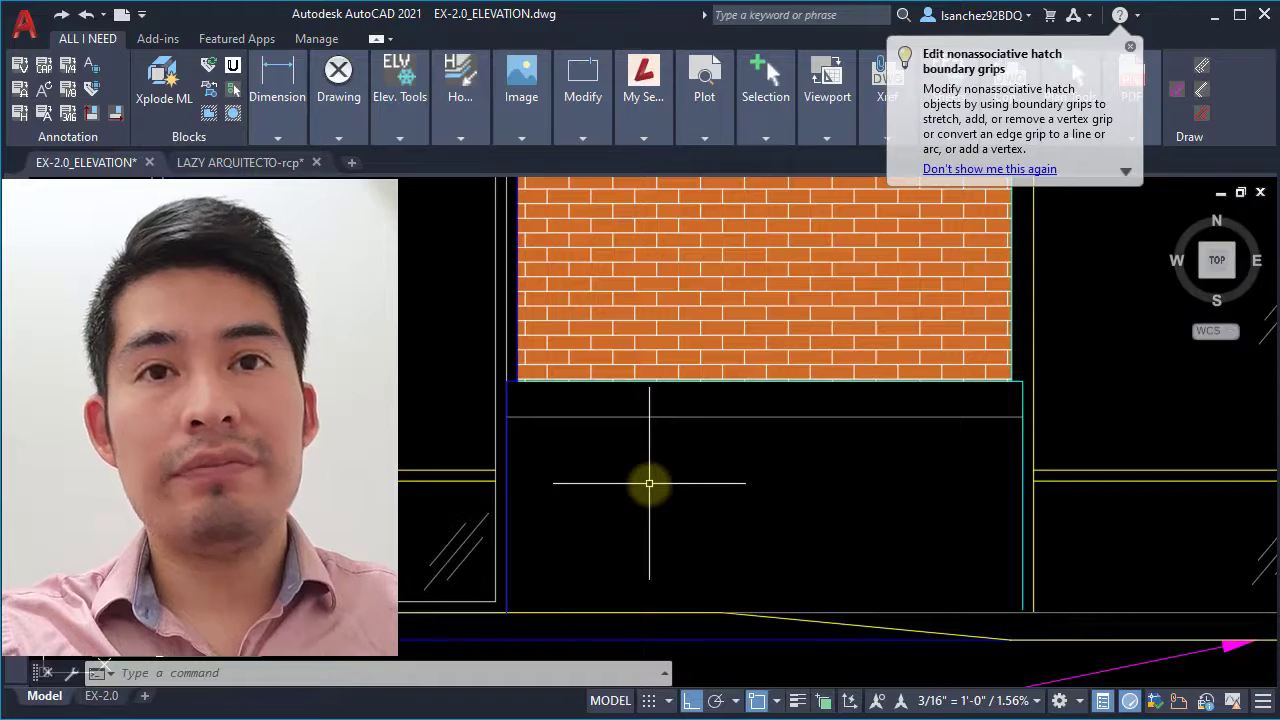
{"action": "type", "text": "h"}
{"action": "key", "text": "Return"}
{"action": "left_click", "coordinate": [661, 500]}
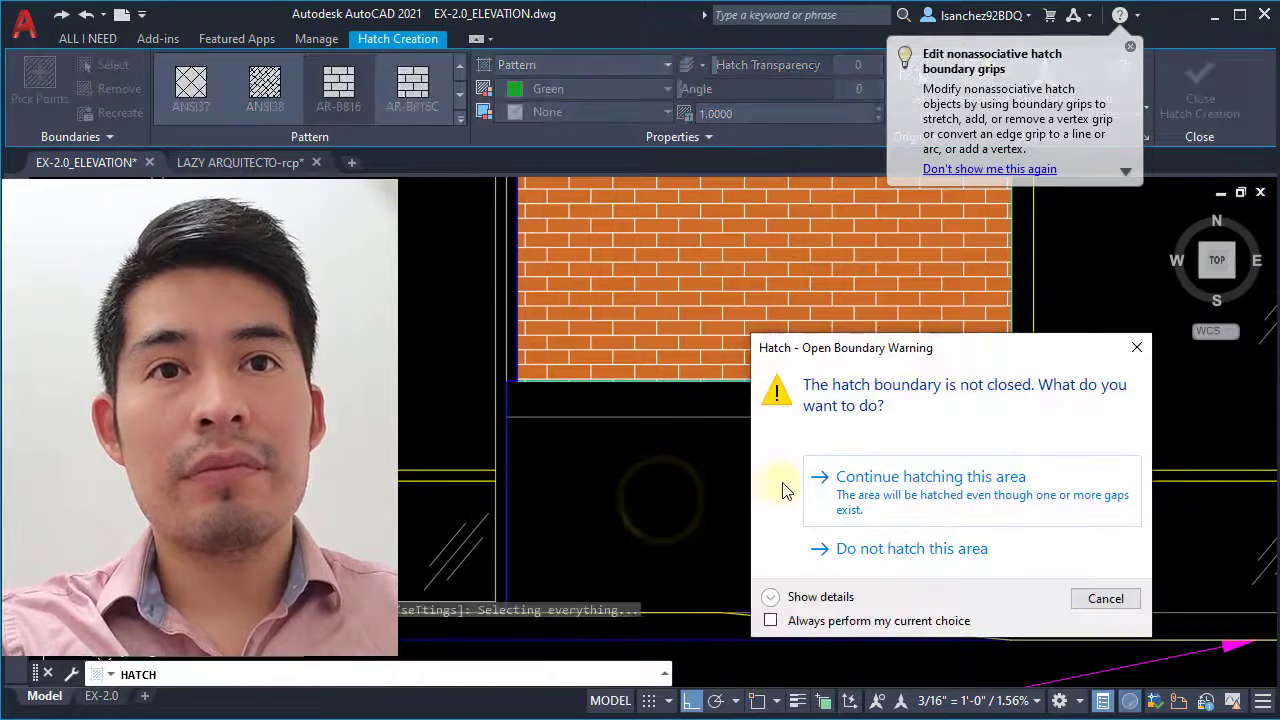
{"action": "left_click", "coordinate": [829, 480]}
{"action": "key", "text": "Return"}
- Window-select the SIGNAGE3 sign block behind the large brick wall hatch above the storefront and delete it
{"action": "scroll", "coordinate": [737, 508], "scroll_direction": "down", "scroll_amount": 3}
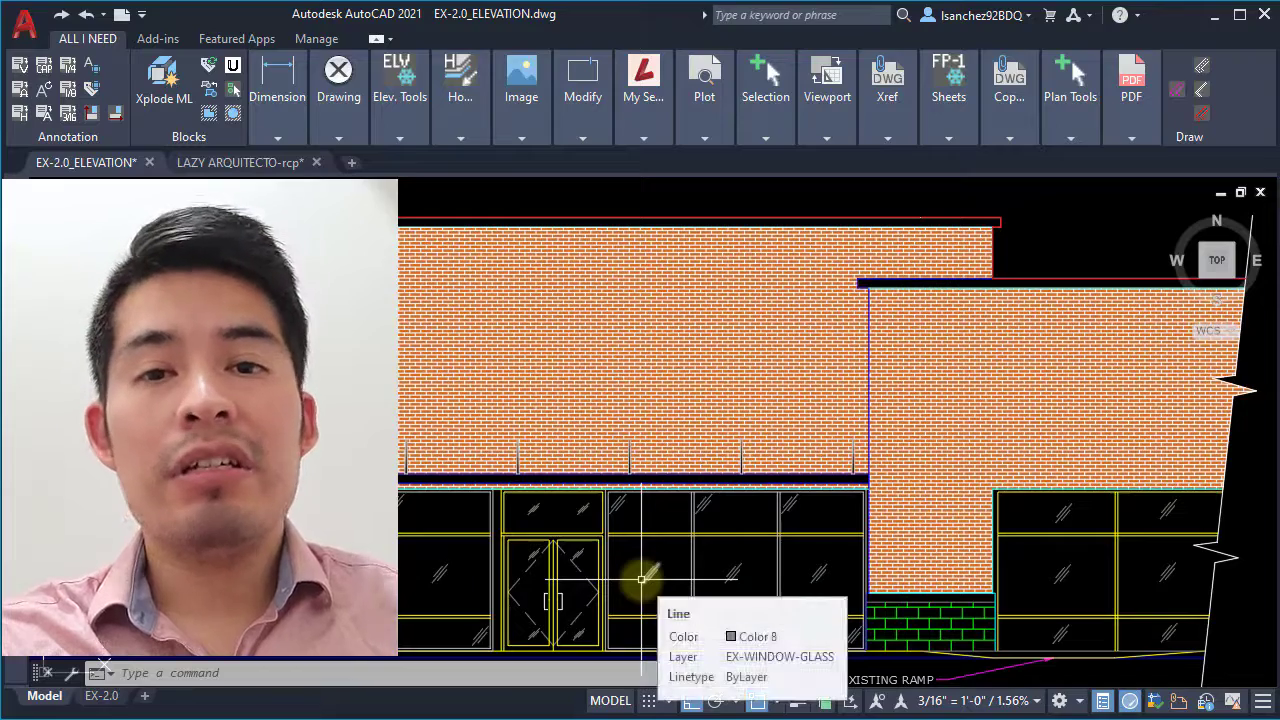
{"action": "left_click", "coordinate": [440, 290]}
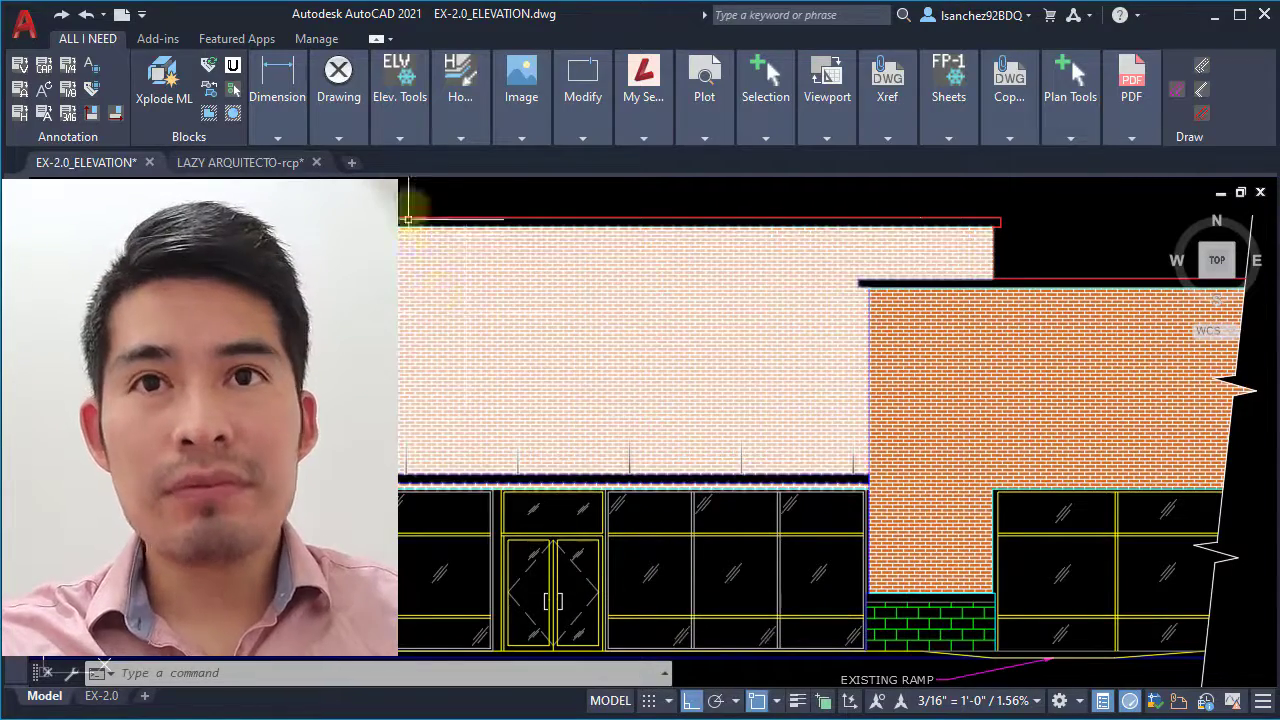
{"action": "left_click", "coordinate": [401, 193]}
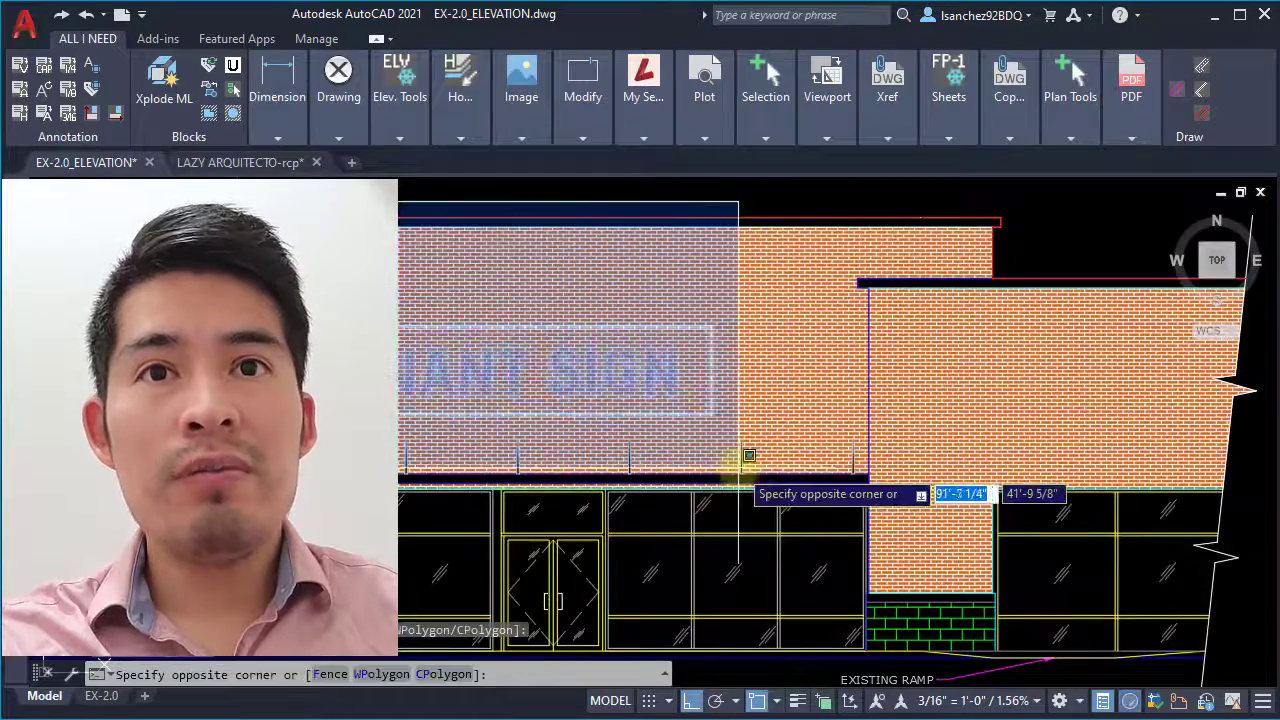
{"action": "left_click", "coordinate": [782, 458]}
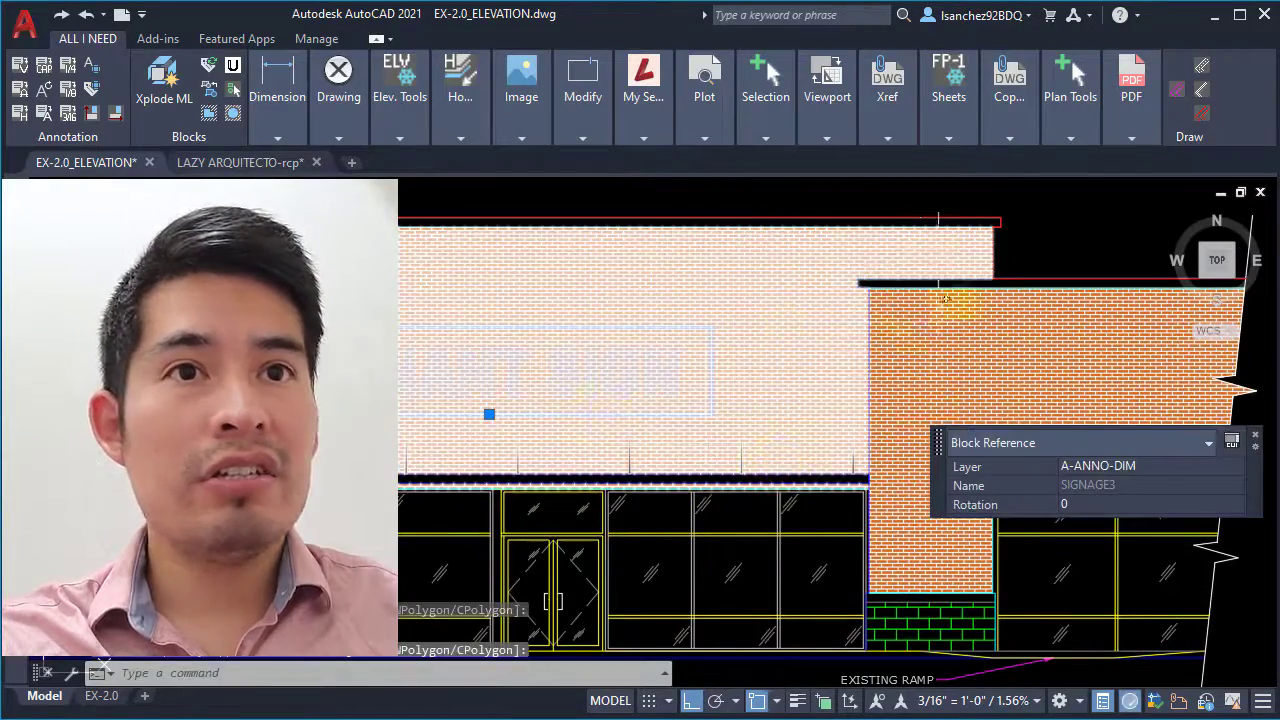
{"action": "key", "text": "Delete"}
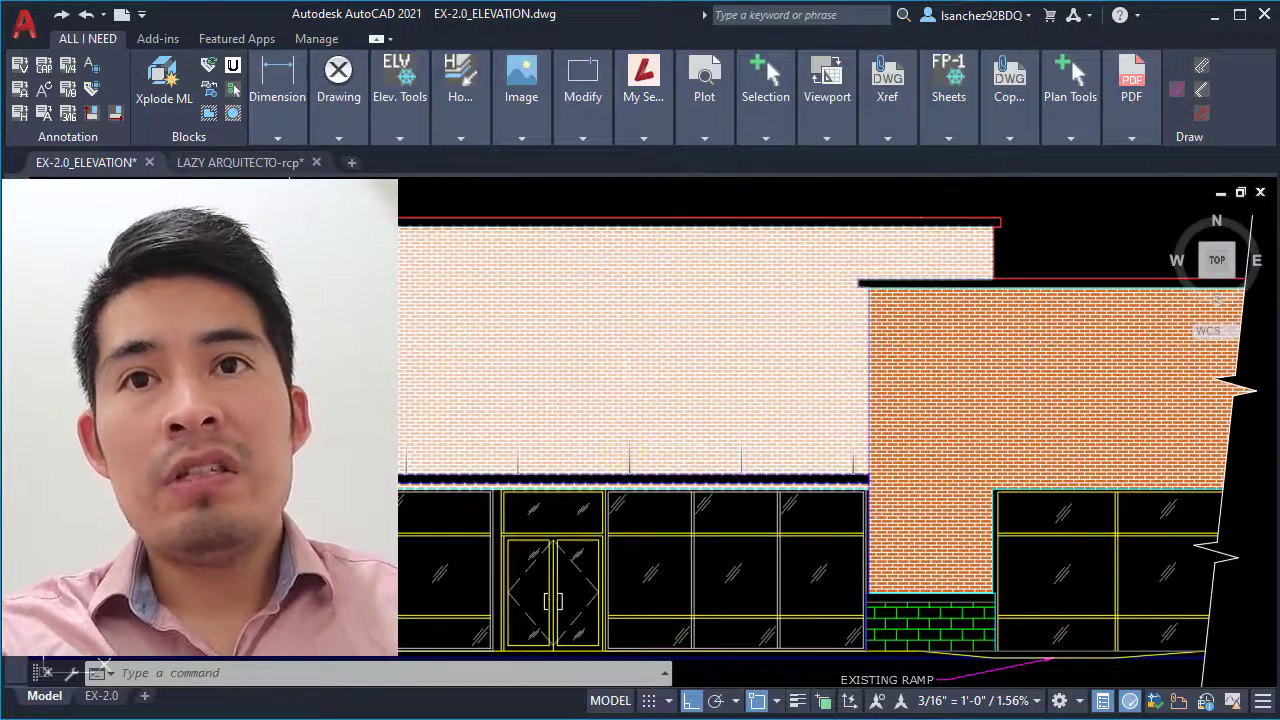
- Send all hatches in the drawing behind the other objects with the HATCHTOBACK command
{"action": "left_click", "coordinate": [482, 327]}
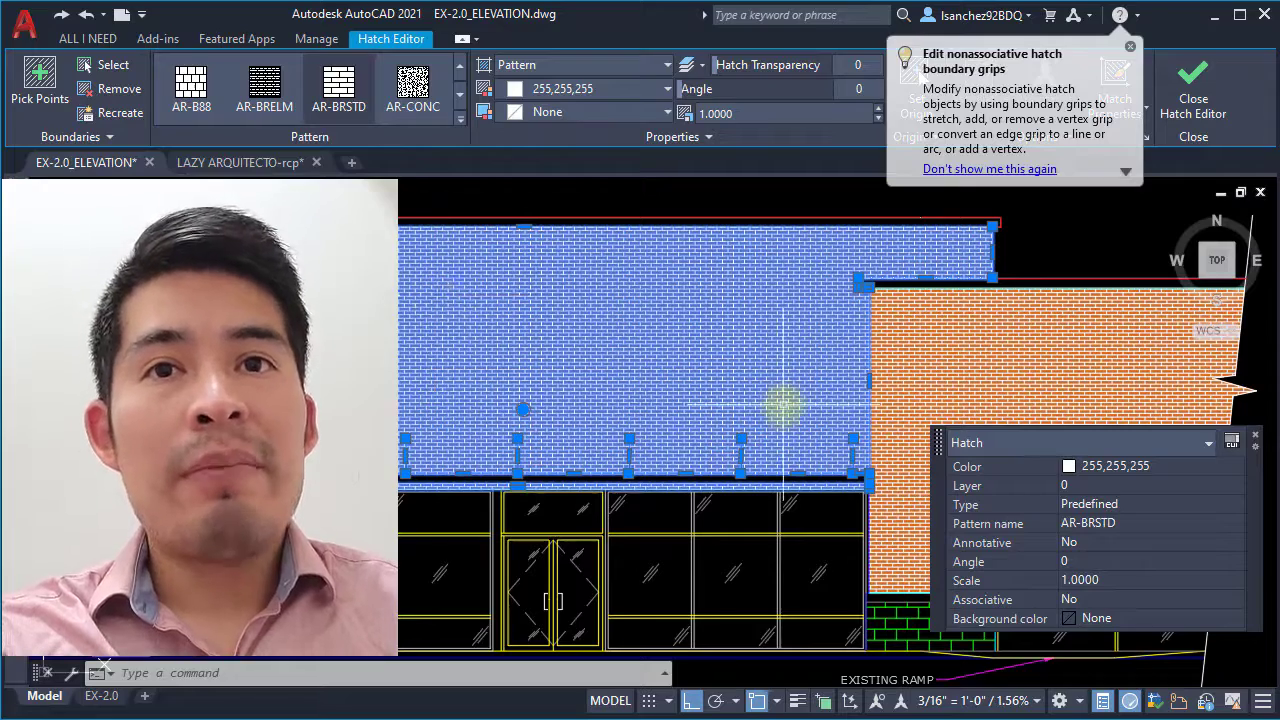
{"action": "key", "text": "Escape"}
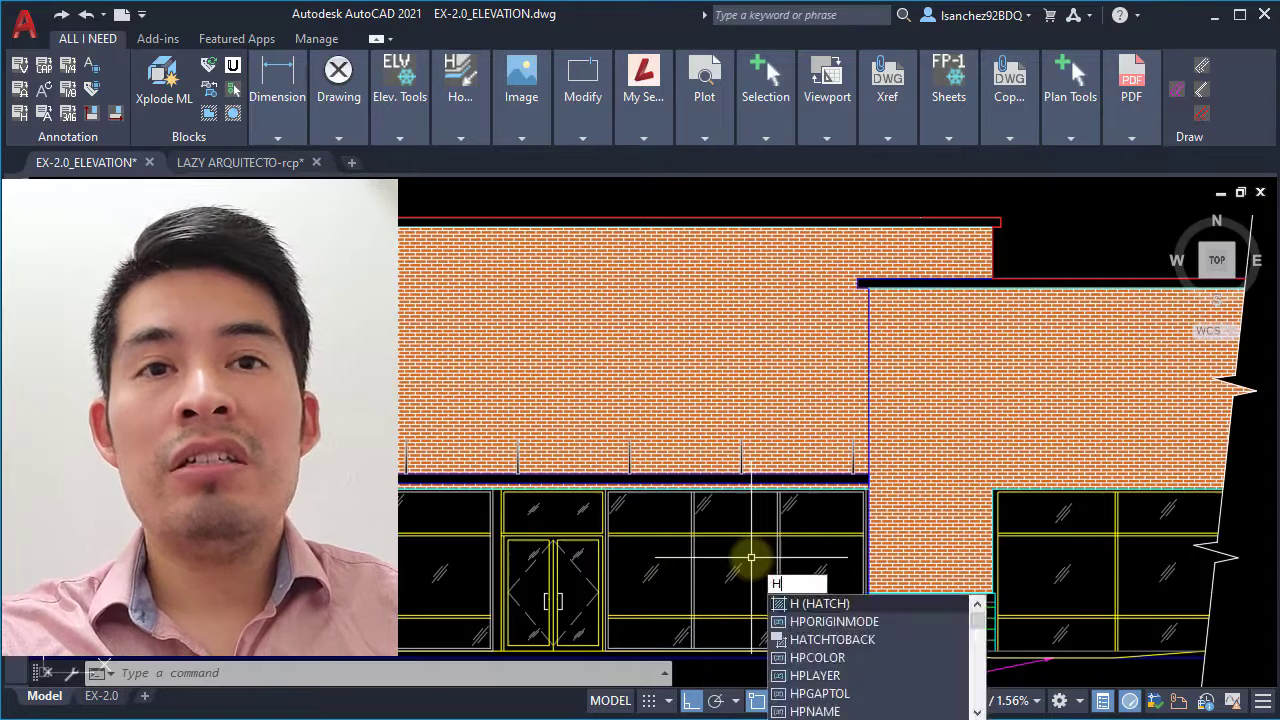
{"action": "type", "text": "B"}
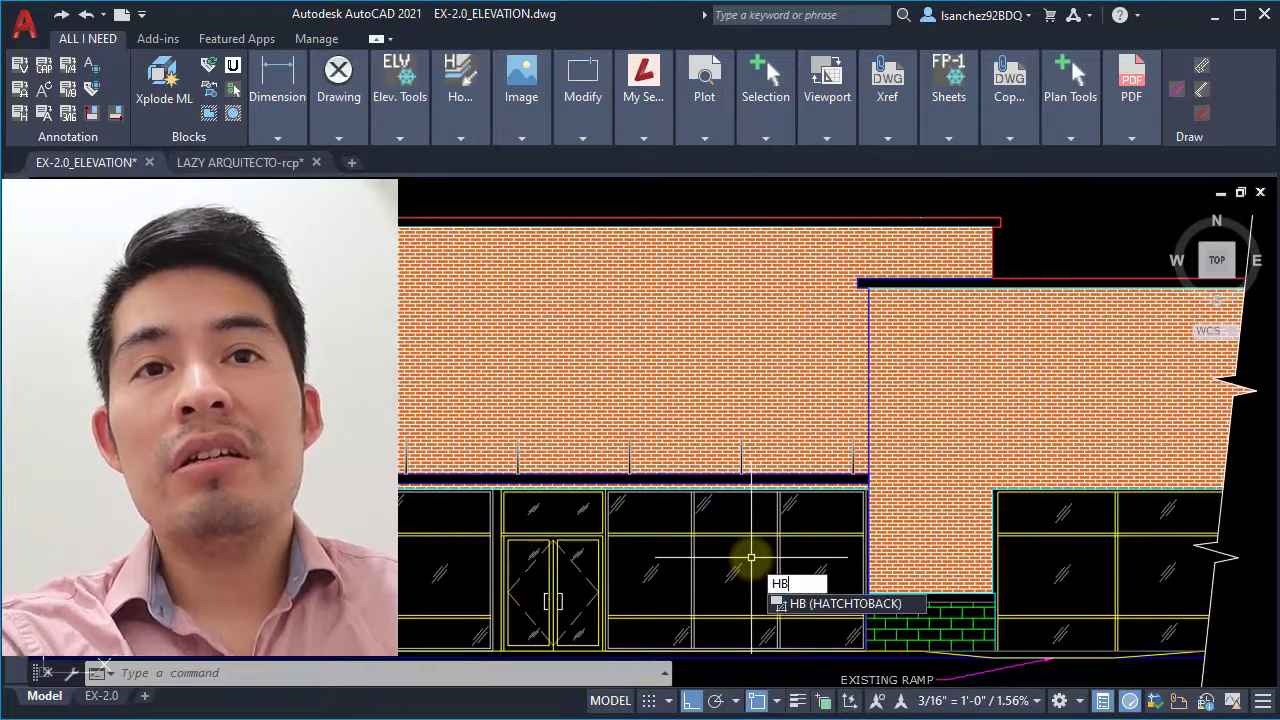
{"action": "key", "text": "Return"}
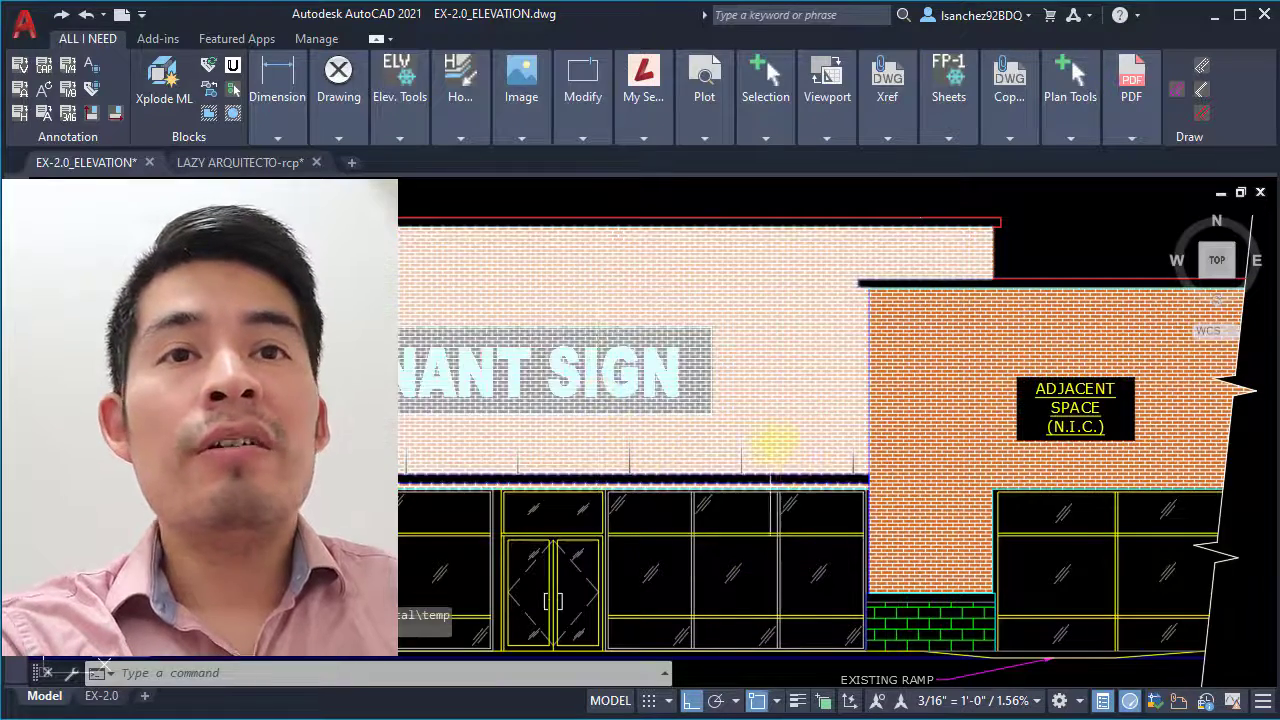
- Delete the green block-pattern hatch from the wall base above the existing ramp
{"action": "mouse_move", "coordinate": [897, 565]}
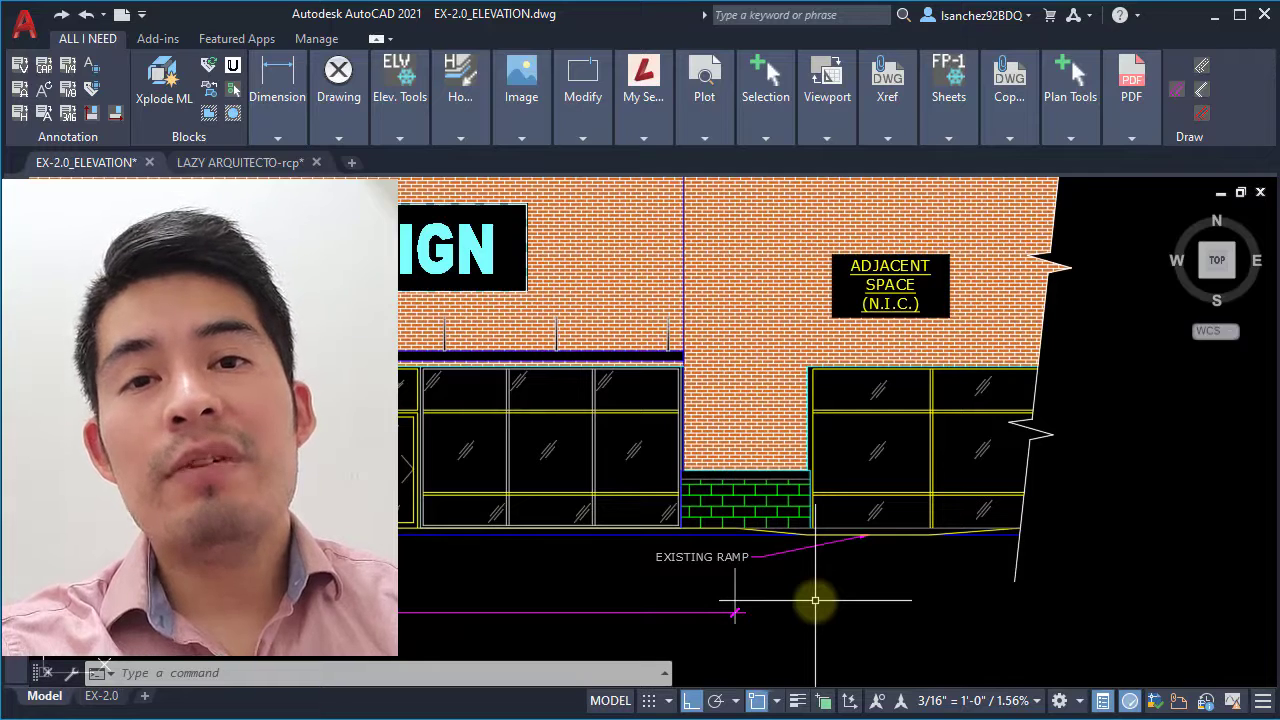
{"action": "scroll", "coordinate": [783, 560], "scroll_direction": "up", "scroll_amount": 3}
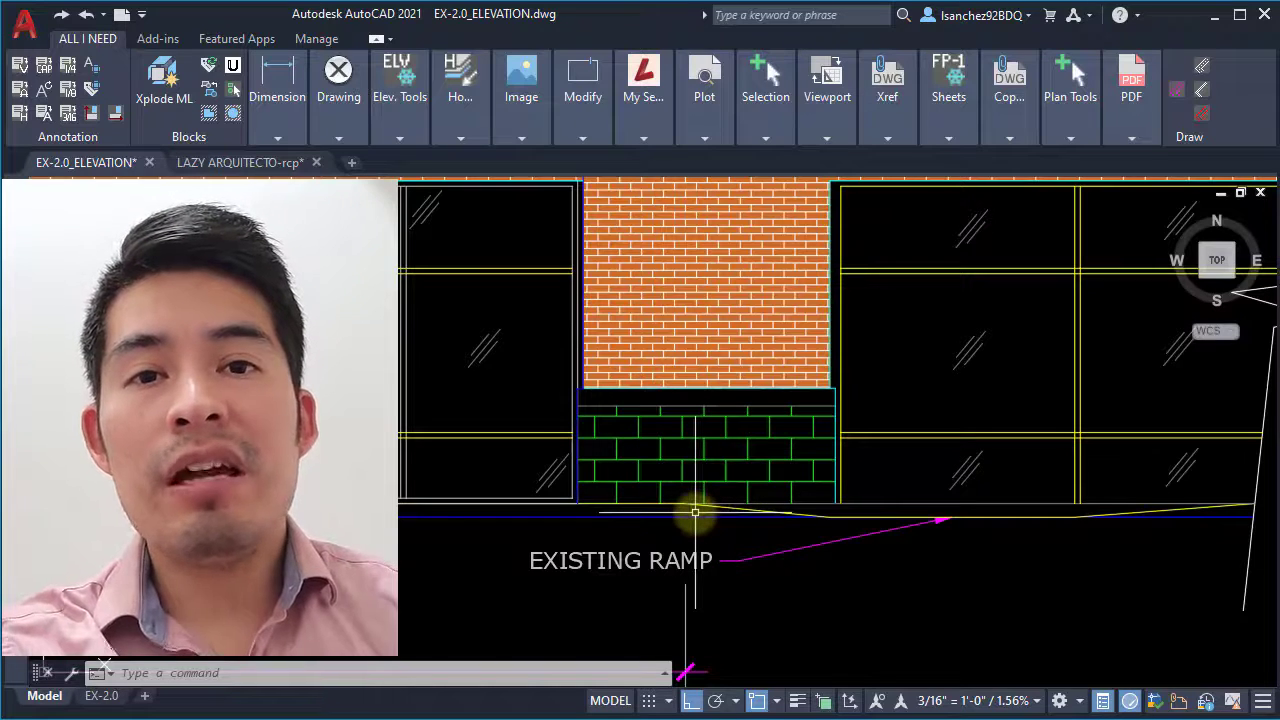
{"action": "scroll", "coordinate": [695, 512], "scroll_direction": "up", "scroll_amount": 2}
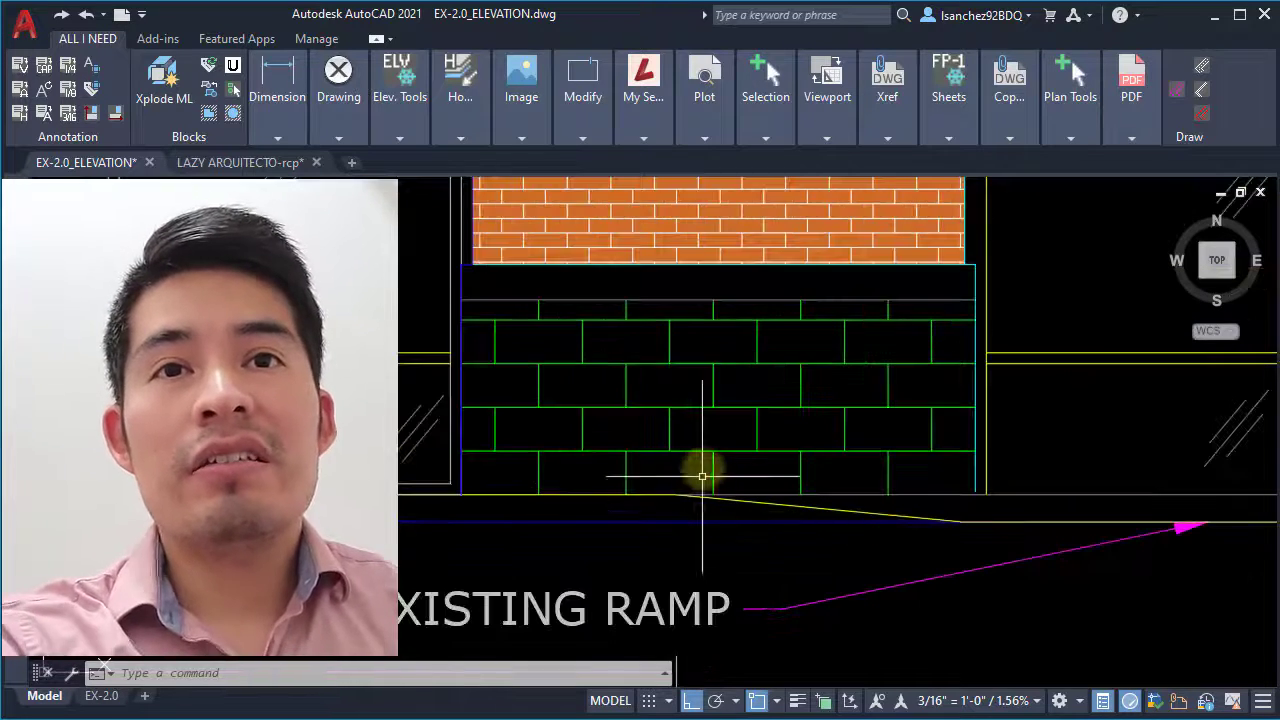
{"action": "left_click", "coordinate": [700, 466]}
{"action": "left_click", "coordinate": [677, 409]}
{"action": "scroll", "coordinate": [681, 399], "scroll_direction": "up", "scroll_amount": 2}
{"action": "key", "text": "Escape"}
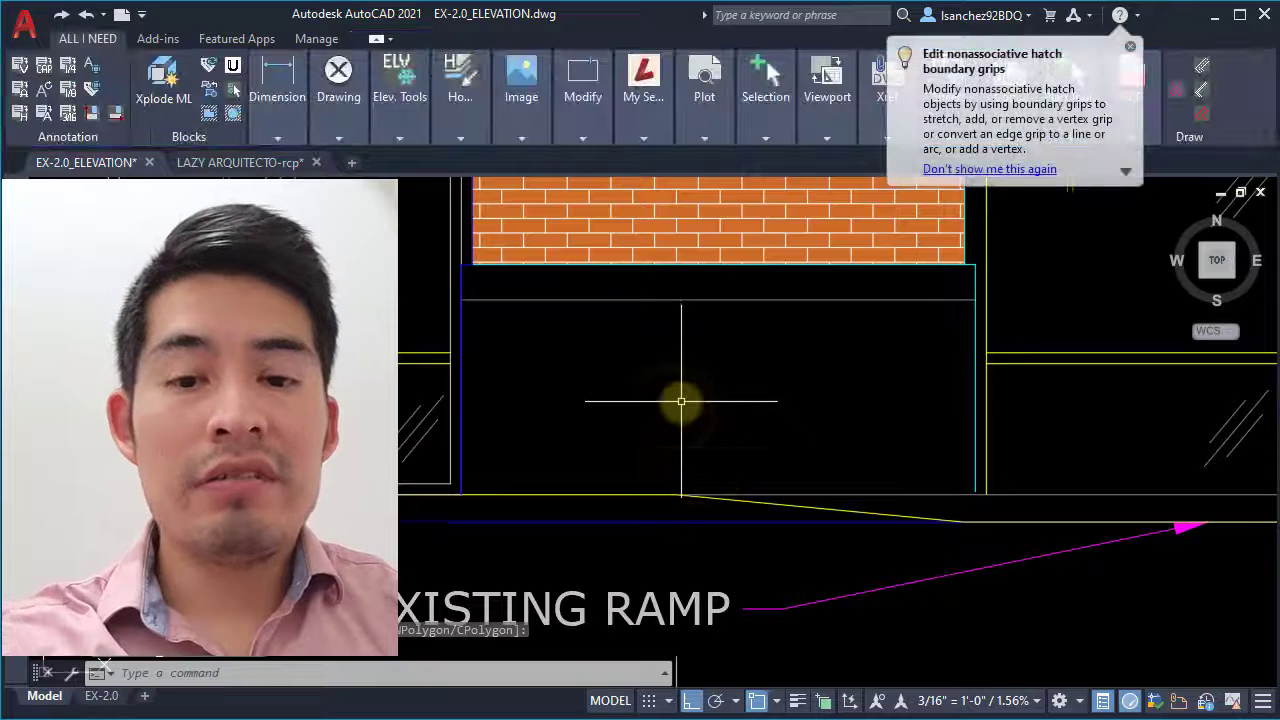
- Draw a small circle with a radius of about 1 5/8" near the lower-left corner of the empty wall base
{"action": "scroll", "coordinate": [681, 399], "scroll_direction": "down", "scroll_amount": 2}
{"action": "type", "text": "c"}
{"action": "key", "text": "Return"}
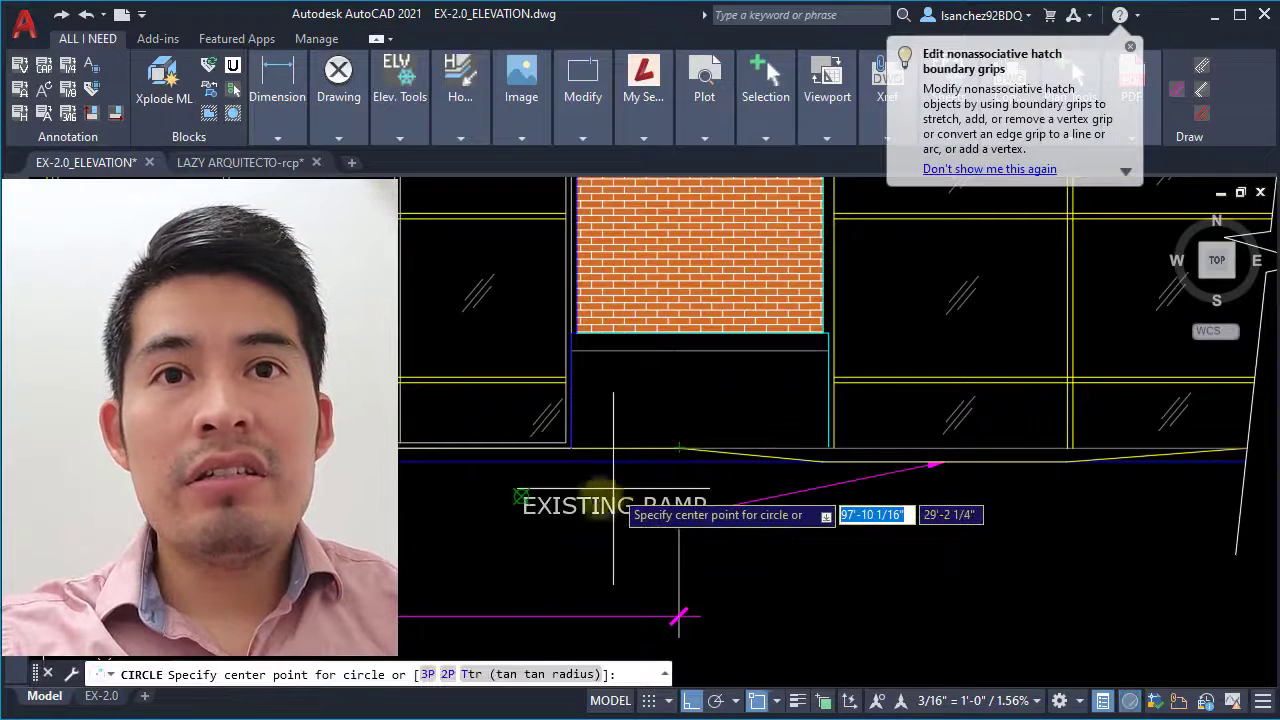
{"action": "scroll", "coordinate": [586, 430], "scroll_direction": "up", "scroll_amount": 5}
{"action": "left_click", "coordinate": [576, 381]}
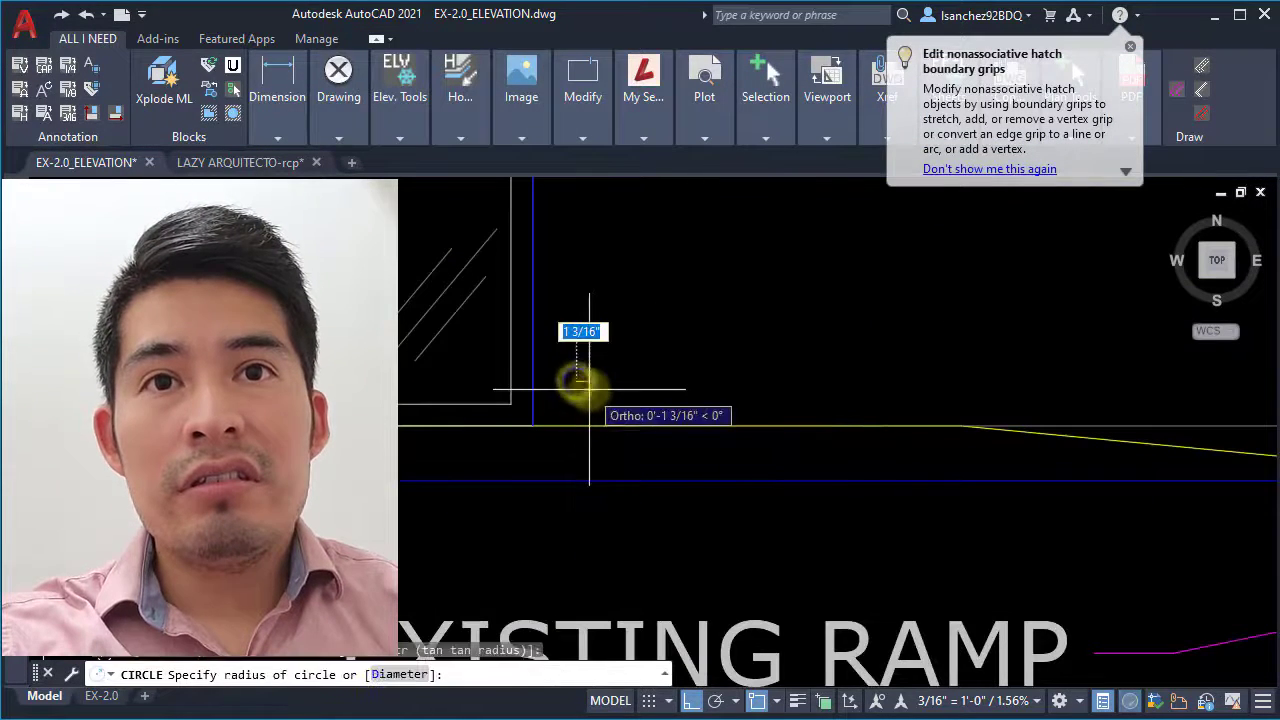
{"action": "left_click", "coordinate": [594, 395]}
{"action": "middle_click_drag", "start_coordinate": [602, 354], "coordinate": [594, 460]}
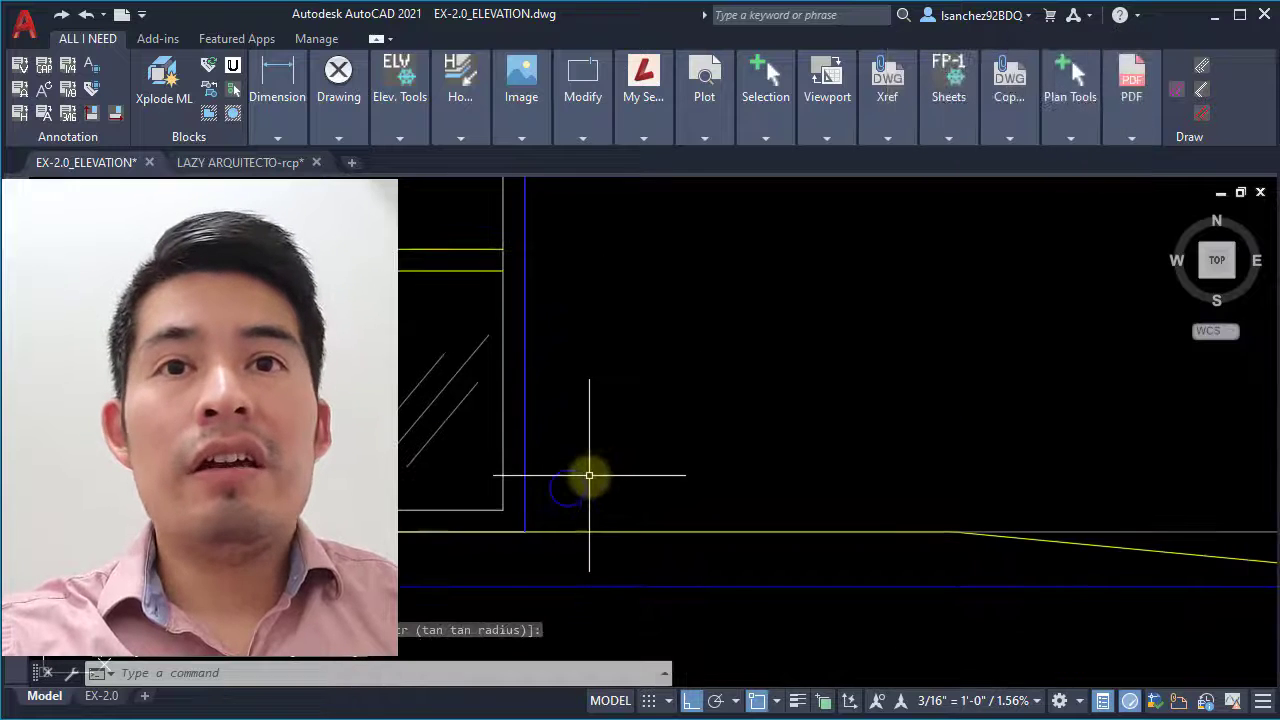
- Convert the circle into a uniformly scaled block named CIRCLE with its base point at the circle's center
{"action": "left_click", "coordinate": [582, 476]}
{"action": "type", "text": "BLOCK"}
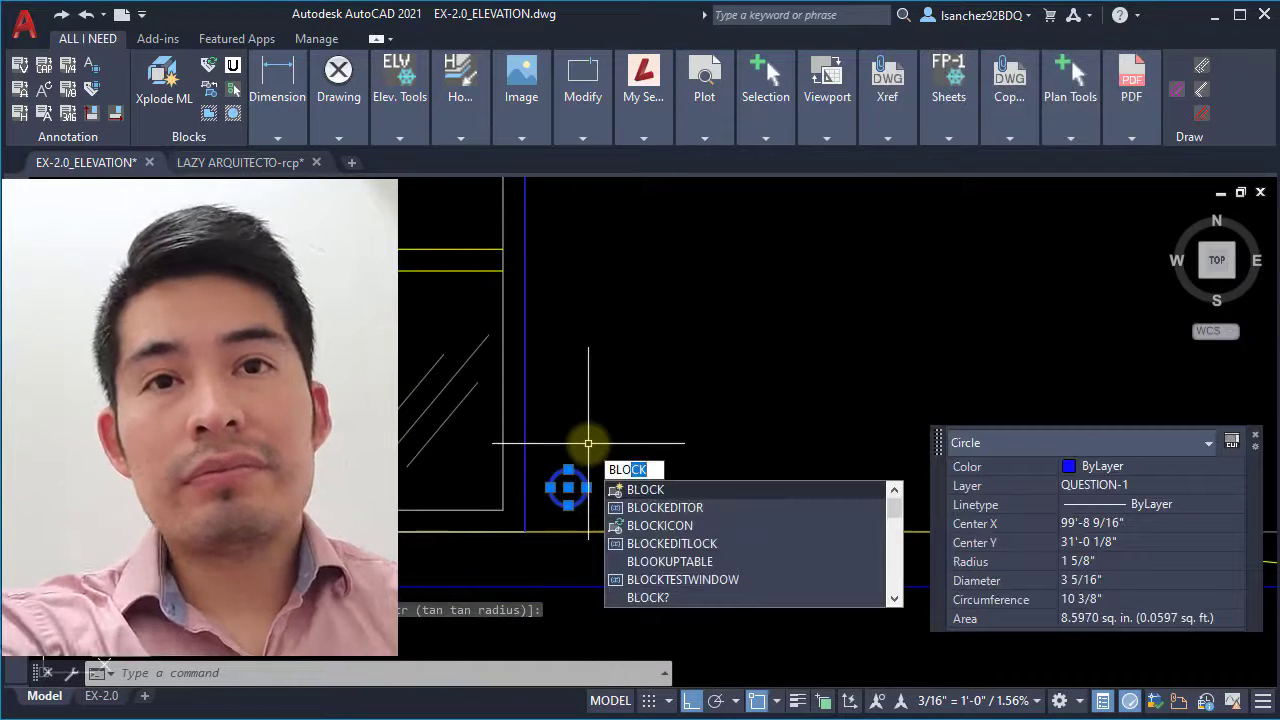
{"action": "key", "text": "Return"}
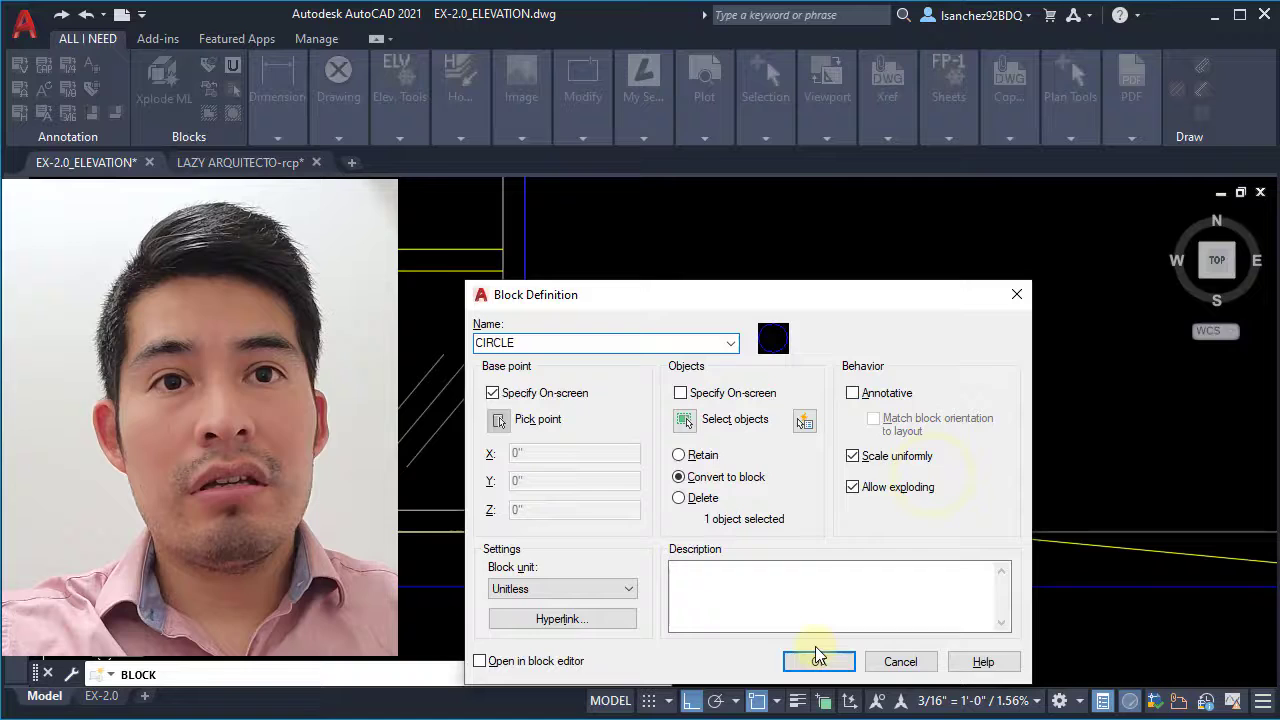
{"action": "left_click", "coordinate": [817, 659]}
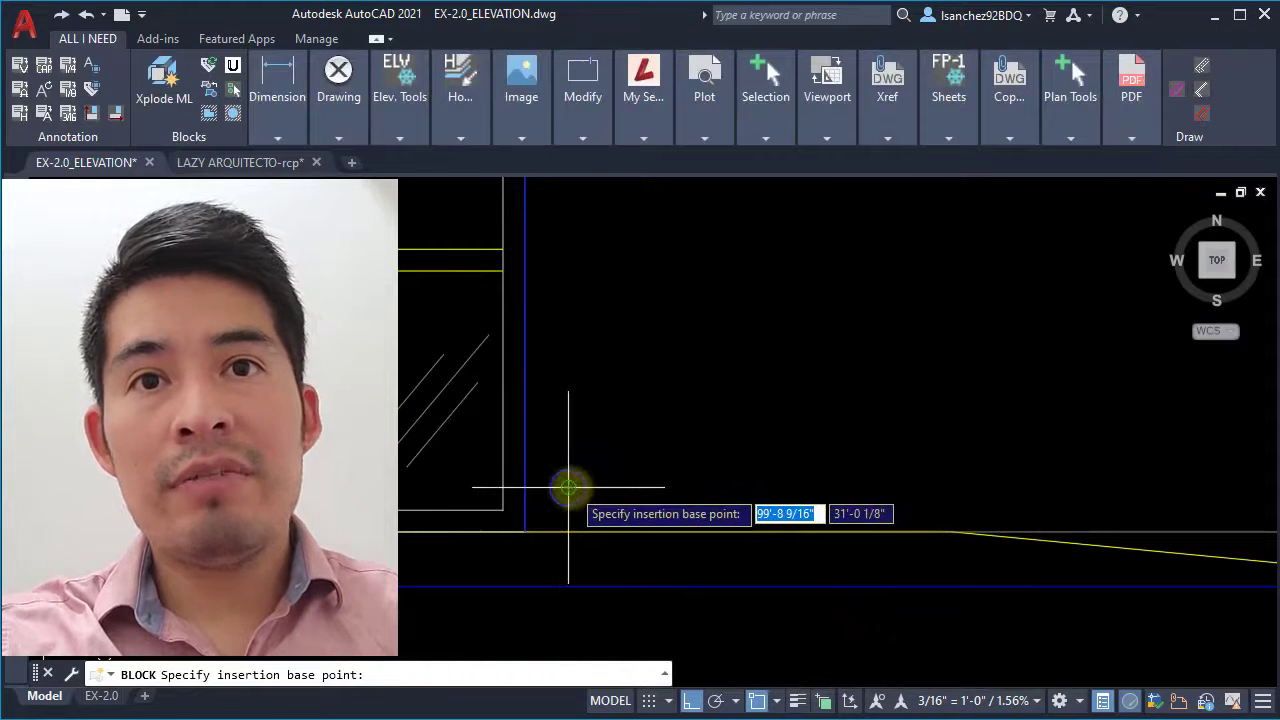
{"action": "left_click", "coordinate": [568, 488]}
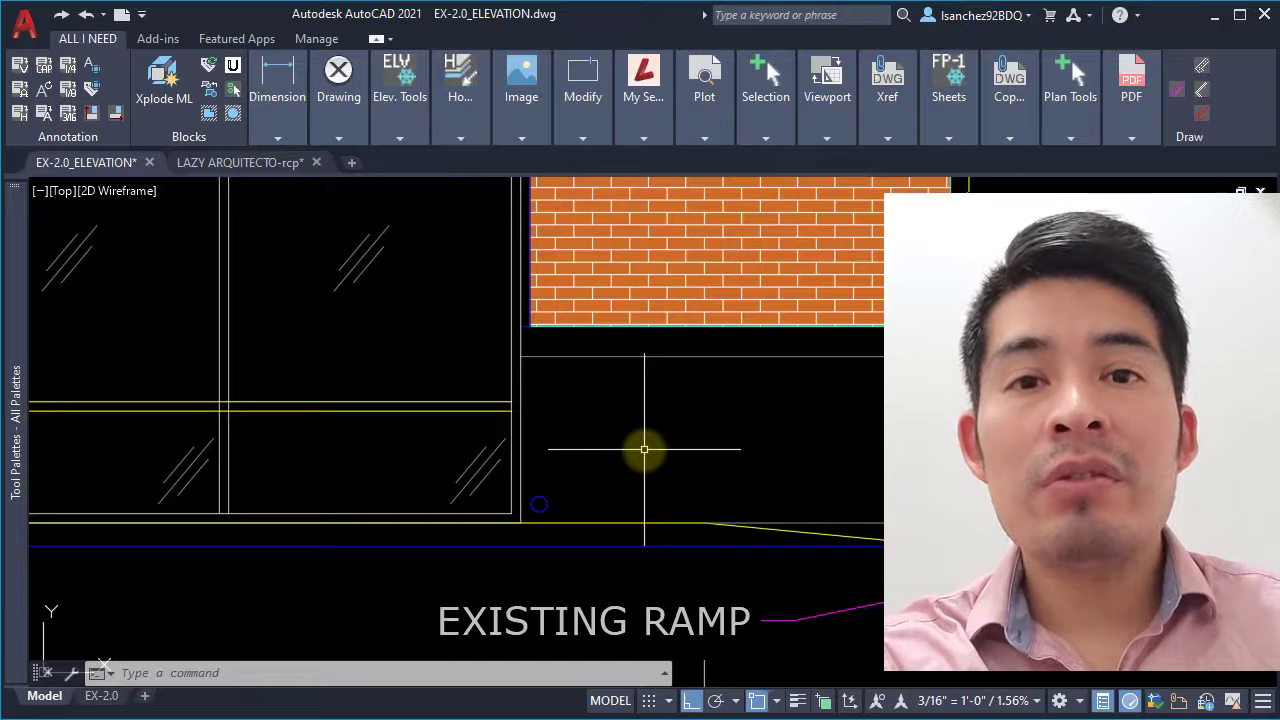
- Delete the circle block placed in the wall base's lower-left corner
{"action": "scroll", "coordinate": [560, 495], "scroll_direction": "up", "scroll_amount": 2}
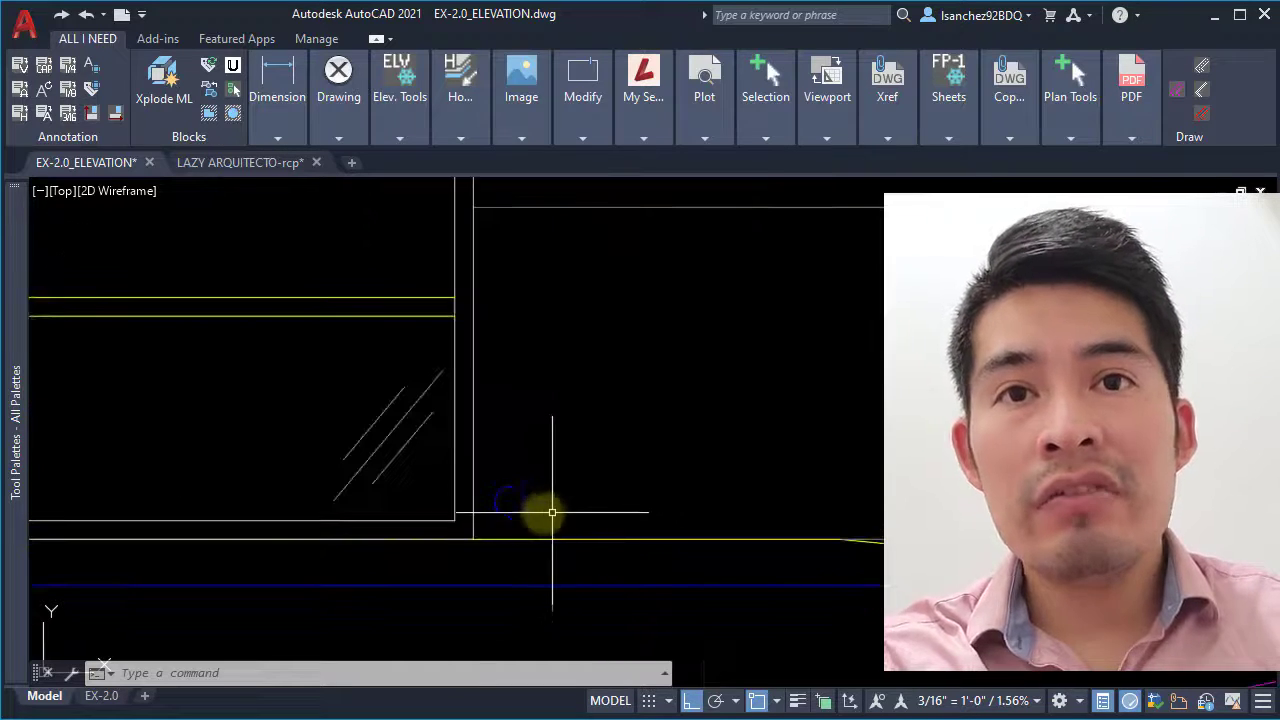
{"action": "left_click", "coordinate": [530, 462]}
{"action": "left_click", "coordinate": [518, 476]}
{"action": "key", "text": "Delete"}
- Start a SUPERHATCH with the CIRCLE block, placing it in the wall base's lower-left corner at scale 1 and rotation 0
{"action": "middle_click_drag", "start_coordinate": [543, 471], "coordinate": [479, 504]}
{"action": "type", "text": "SUPERHA"}
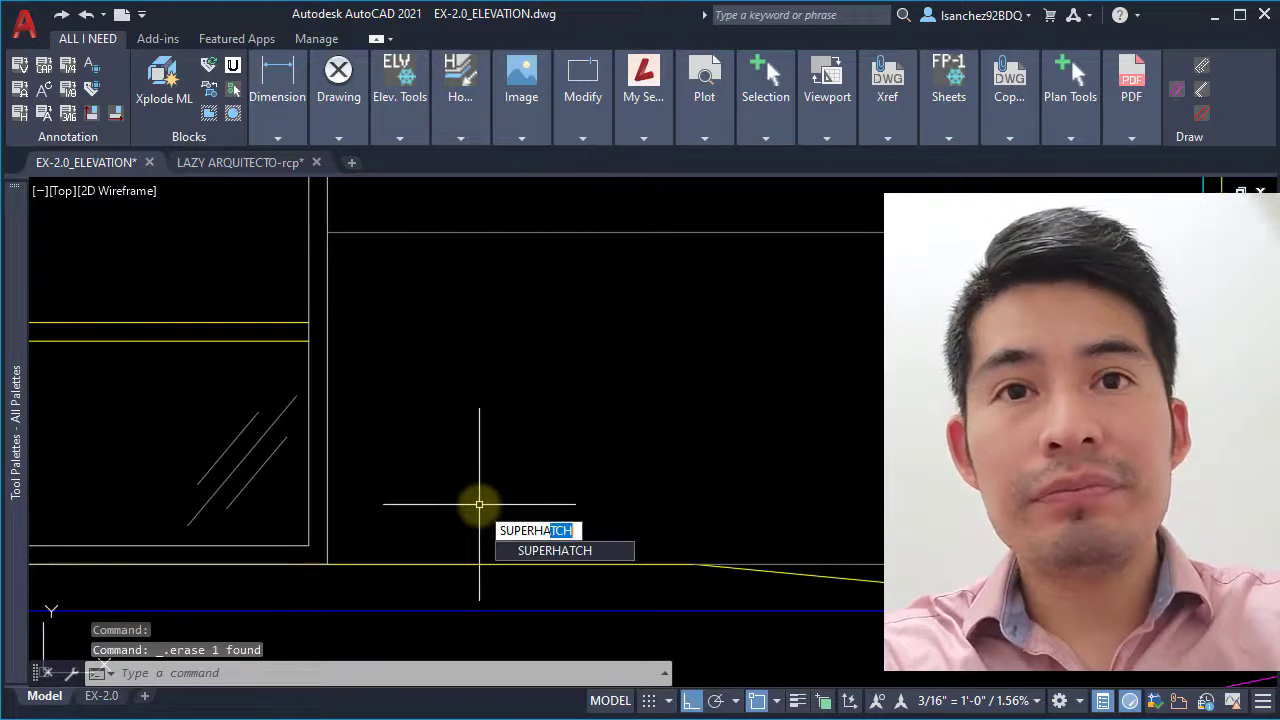
{"action": "key", "text": "Return"}
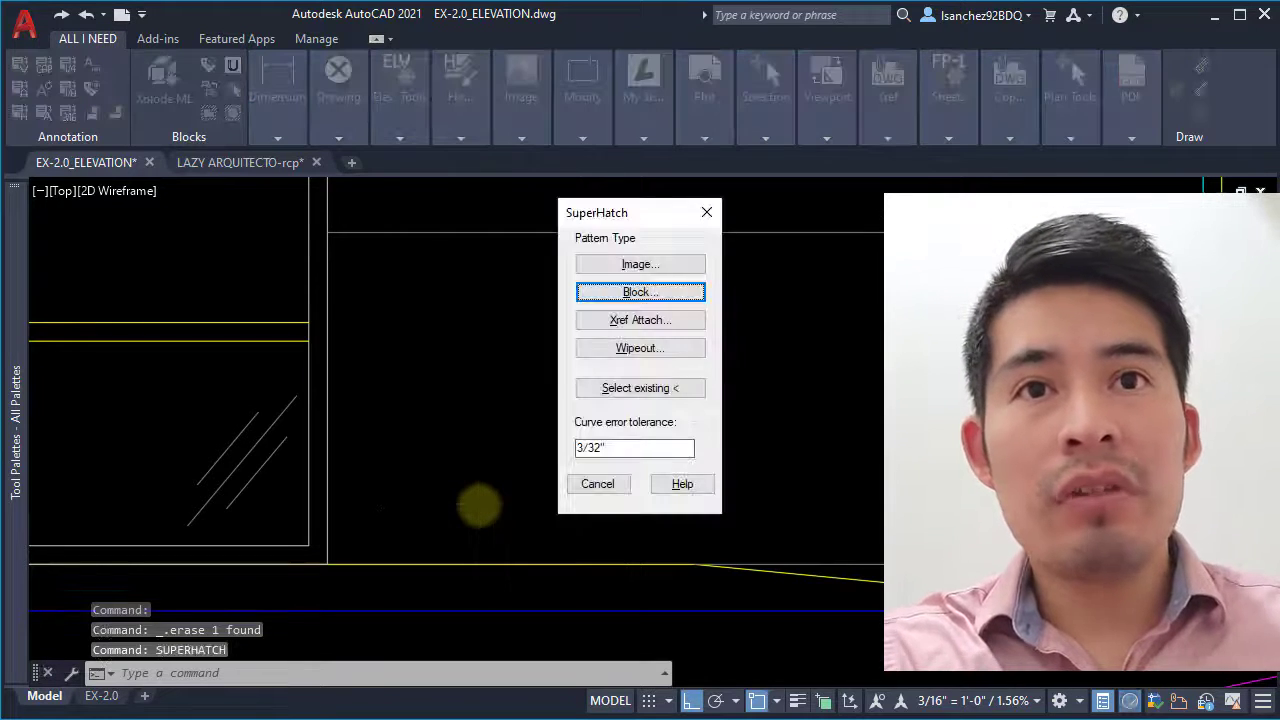
{"action": "left_click", "coordinate": [633, 300]}
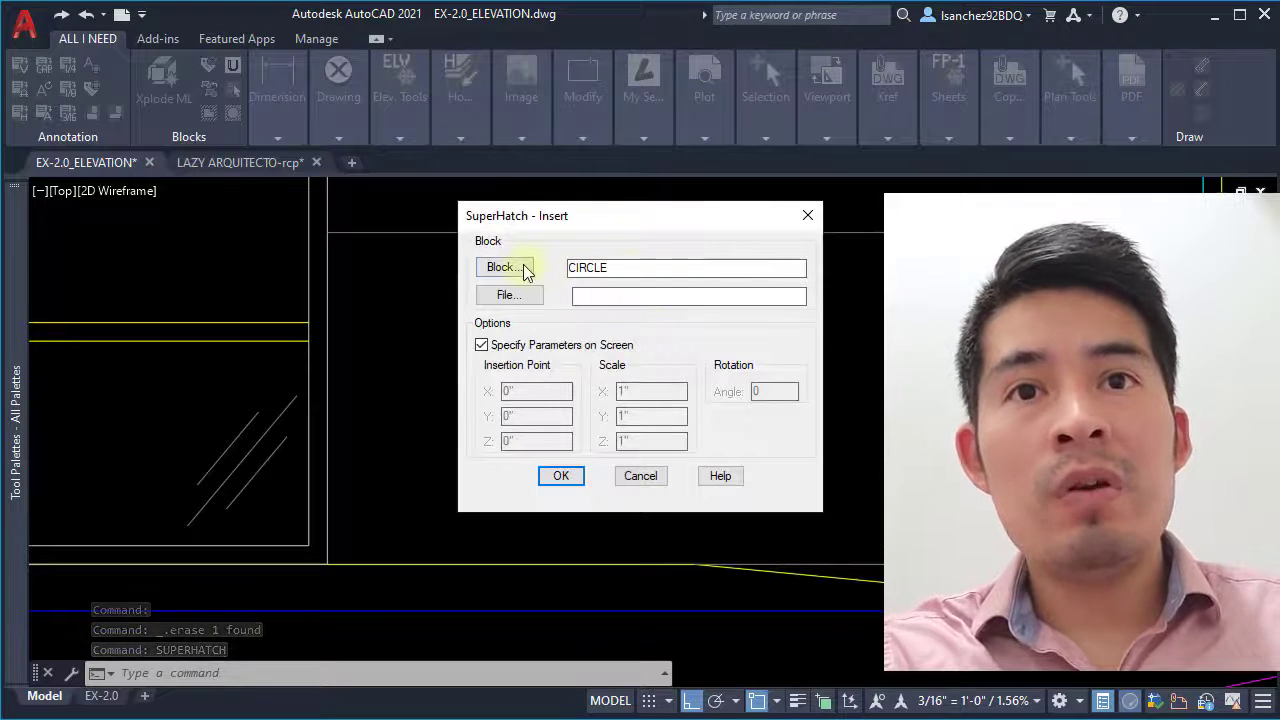
{"action": "left_click", "coordinate": [560, 477]}
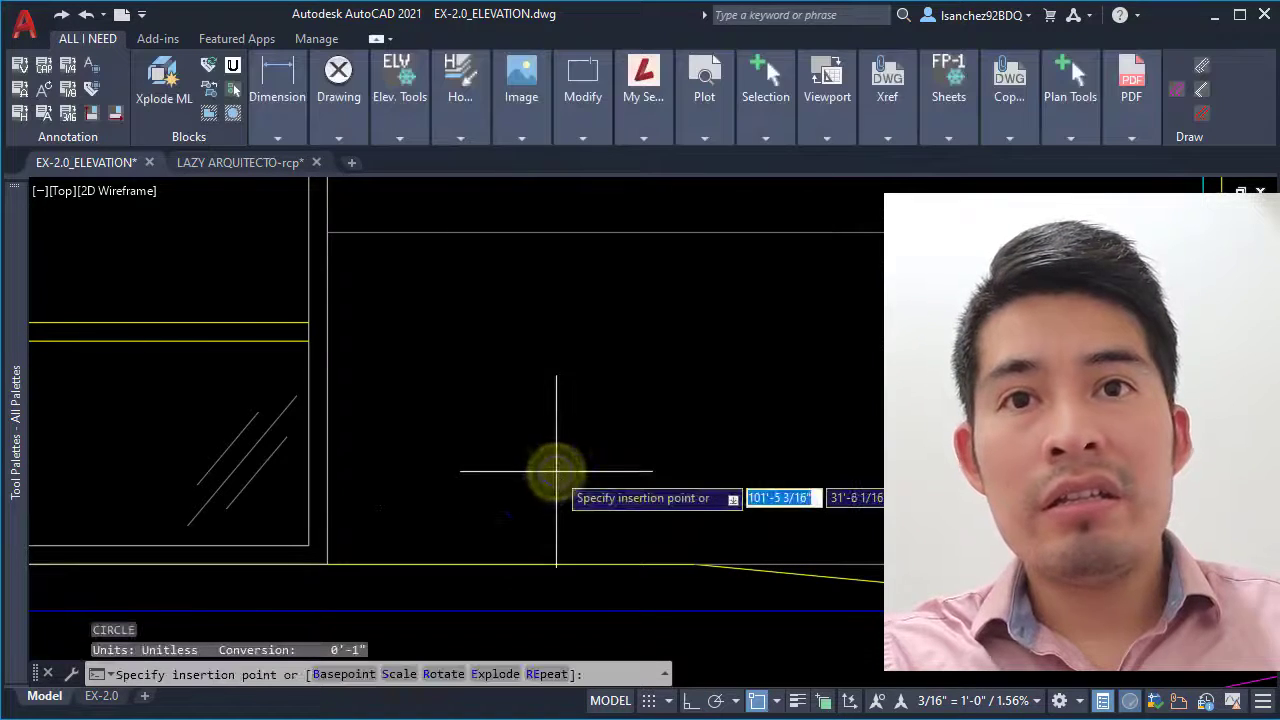
{"action": "left_click", "coordinate": [346, 541]}
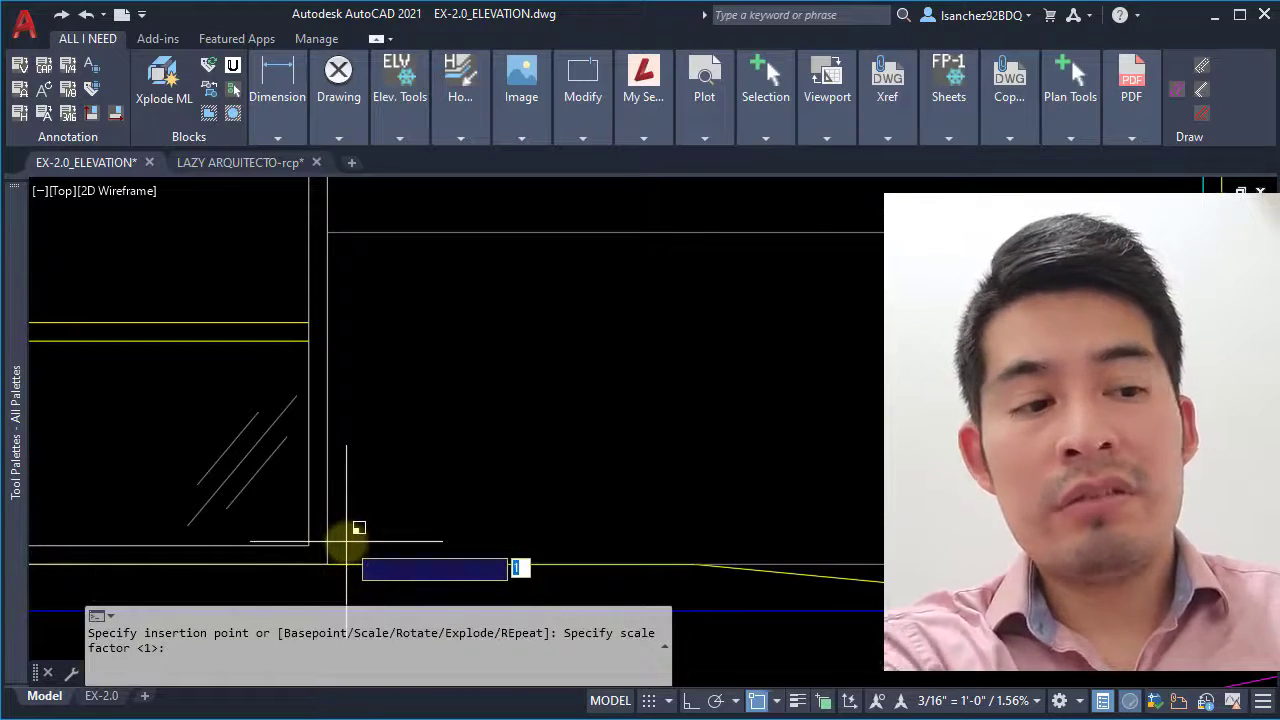
{"action": "key", "text": "Return"}
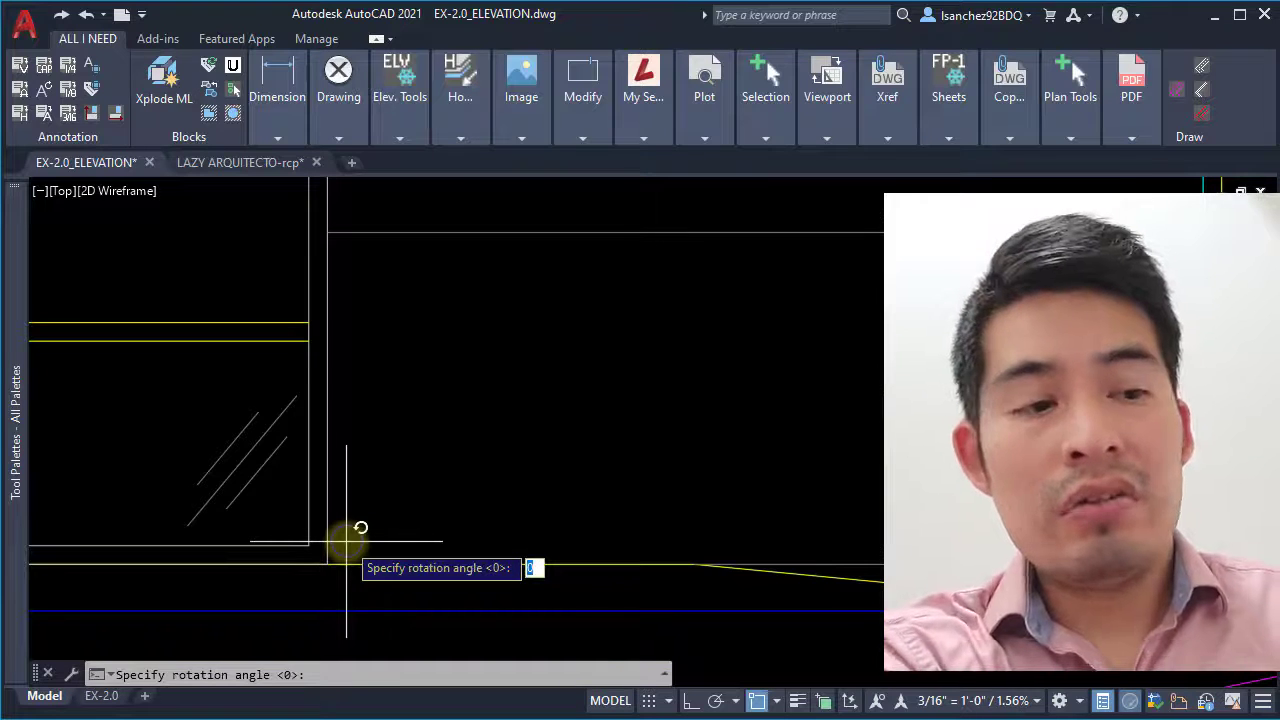
{"action": "key", "text": "Return"}
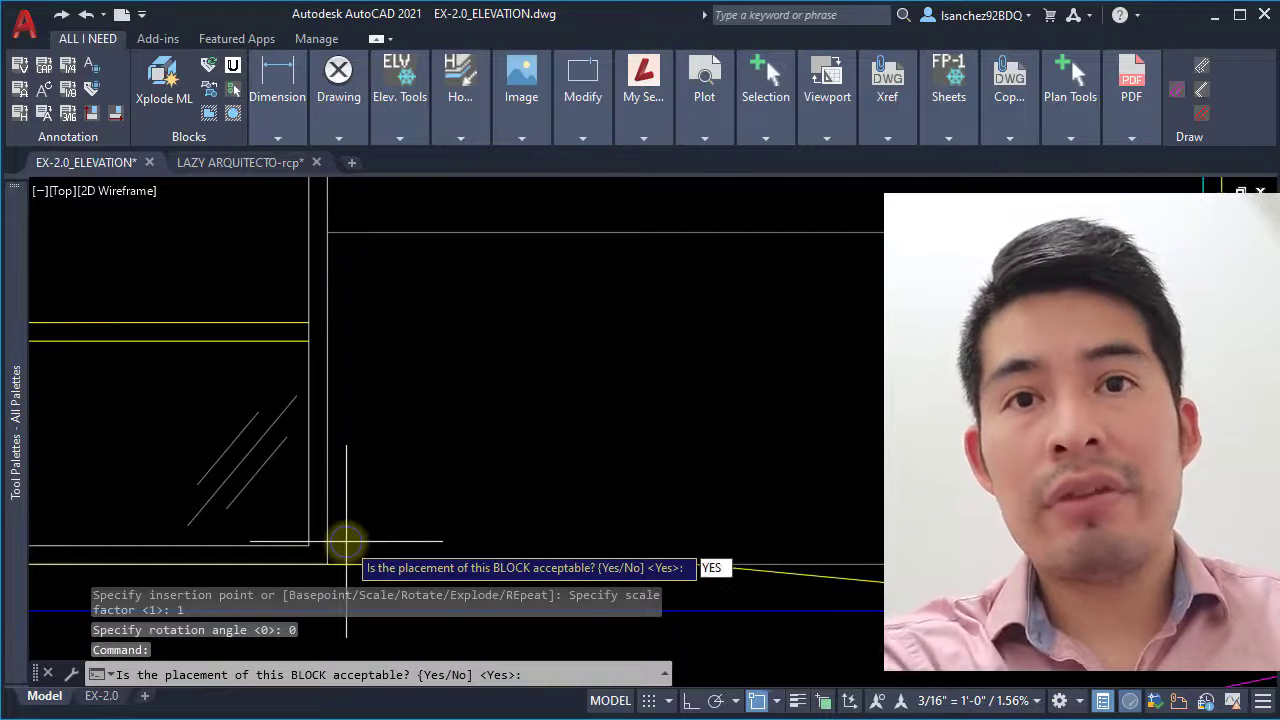
{"action": "key", "text": "Return"}
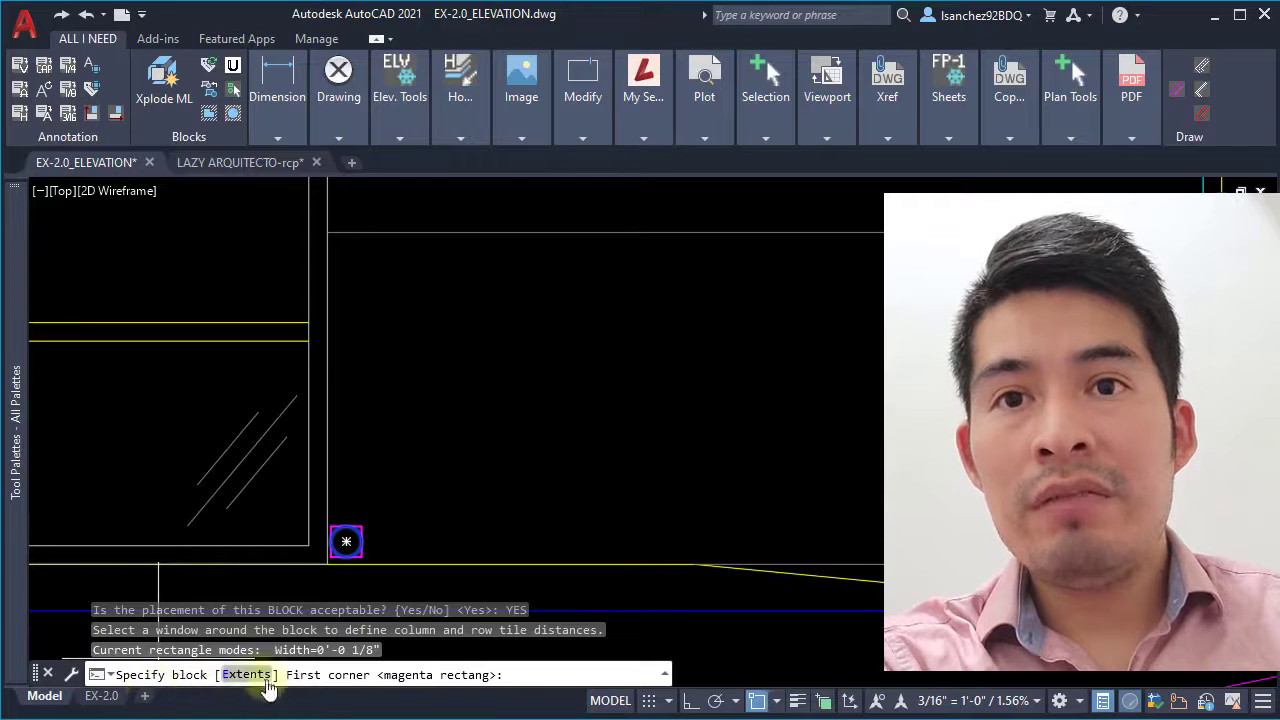
- Define the pattern's tile spacing from the opposite corners of the magenta rectangle around the circle and accept it
{"action": "scroll", "coordinate": [338, 562], "scroll_direction": "up", "scroll_amount": 10}
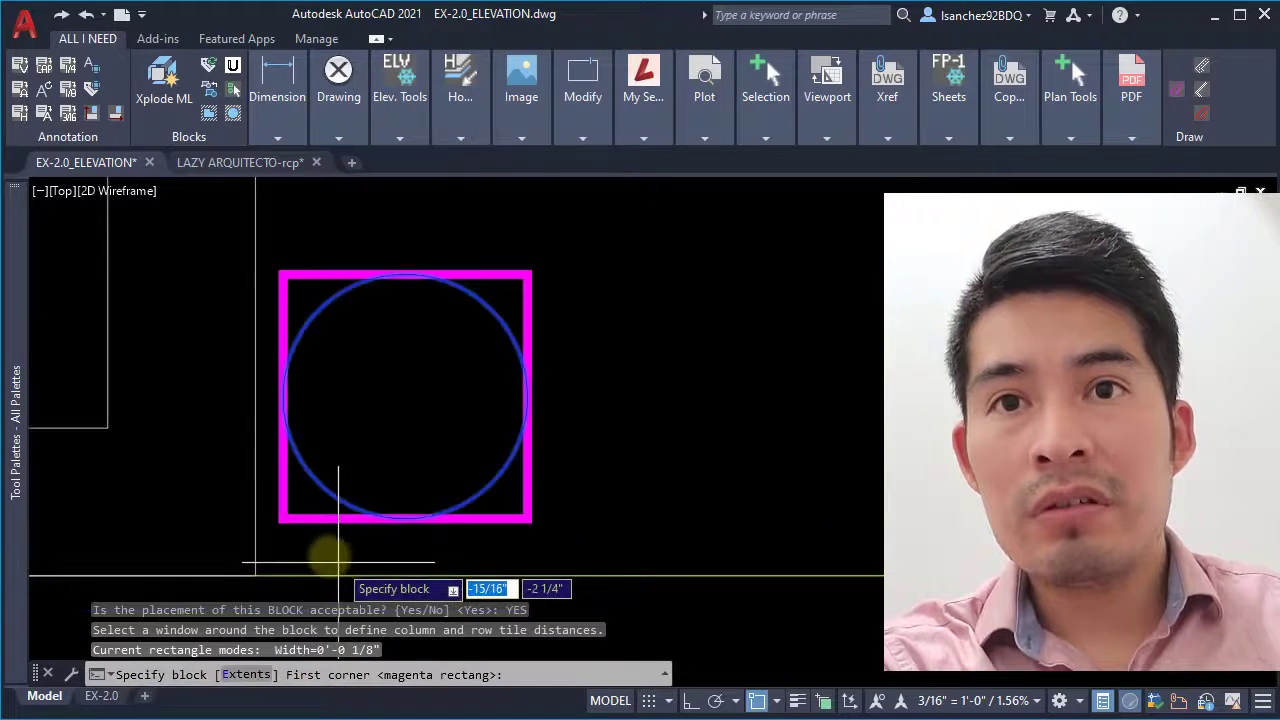
{"action": "left_click", "coordinate": [283, 518]}
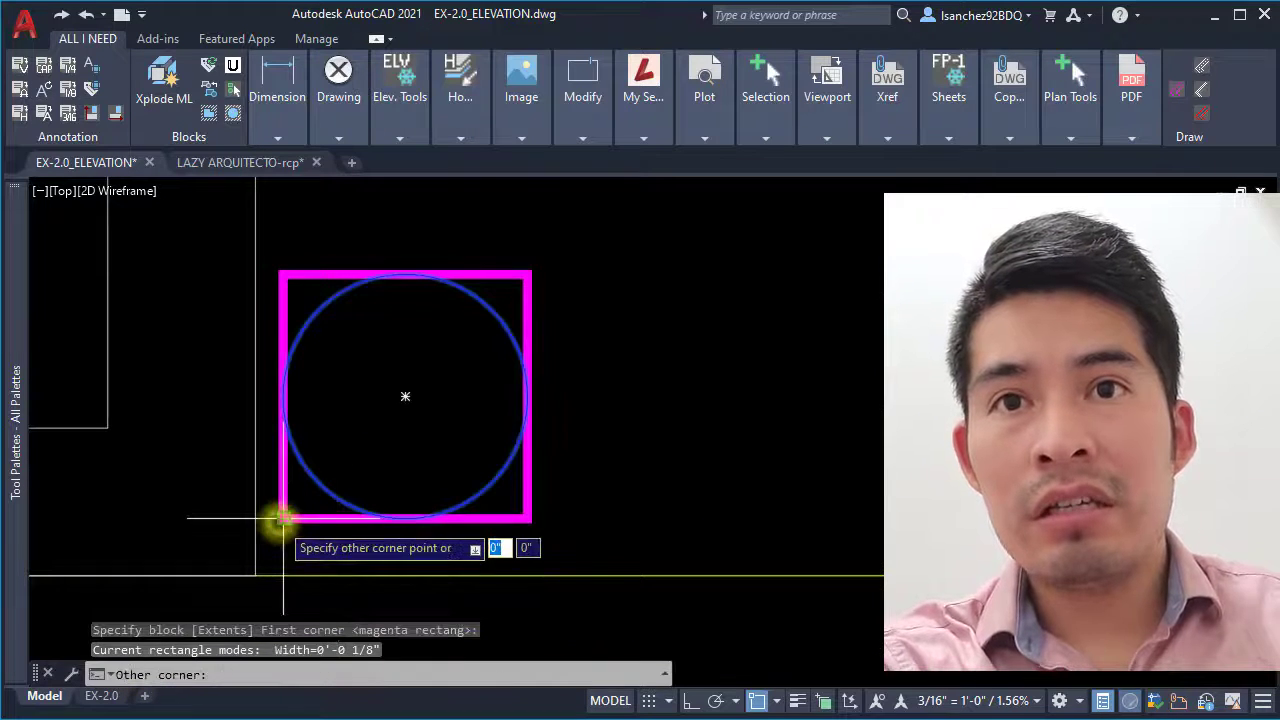
{"action": "left_click", "coordinate": [527, 273]}
{"action": "scroll", "coordinate": [527, 273], "scroll_direction": "down", "scroll_amount": 10}
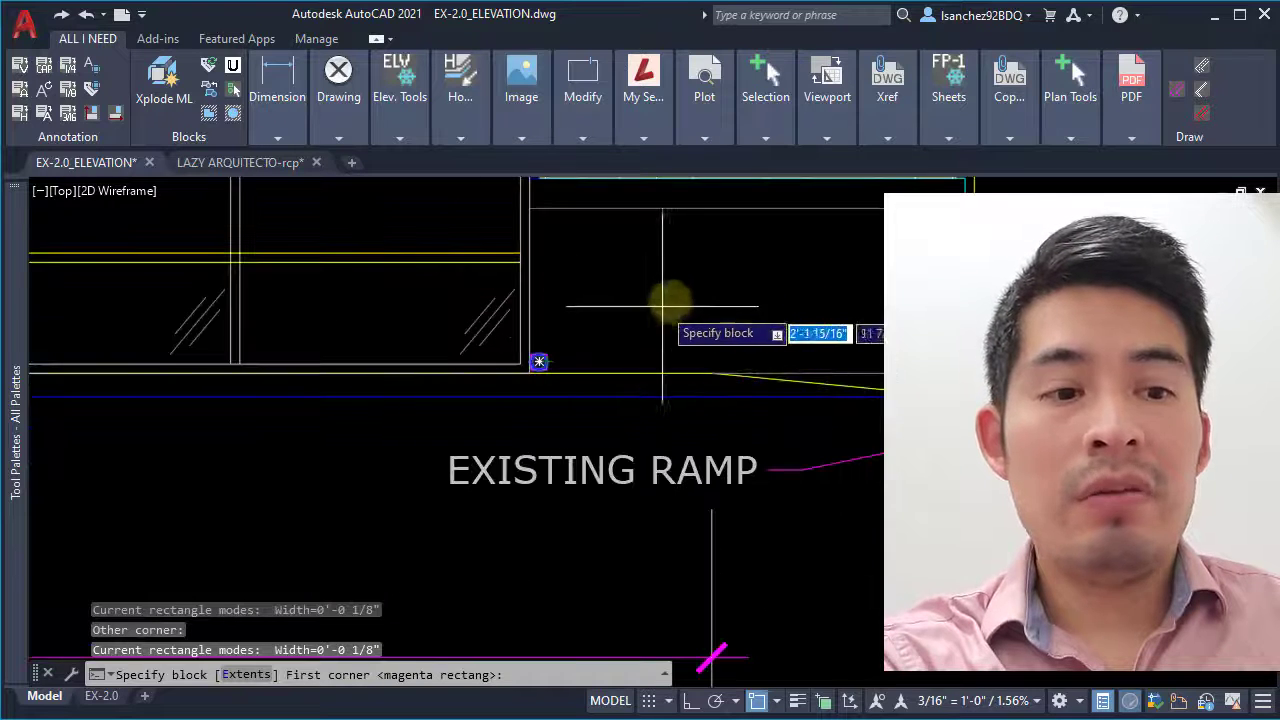
{"action": "key", "text": "Return"}
- Fill the wall base above the existing ramp with the tiled circles from an internal point, agreeing to continue
{"action": "middle_click_drag", "start_coordinate": [693, 296], "coordinate": [617, 371]}
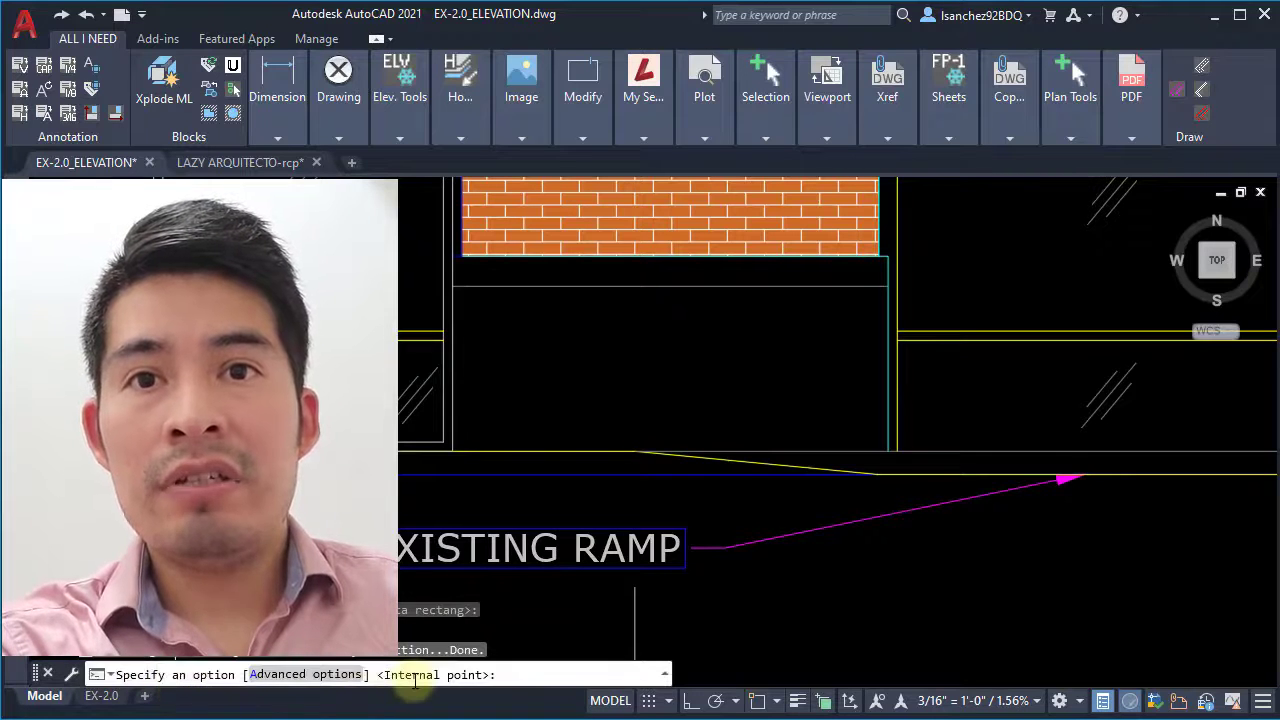
{"action": "left_click", "coordinate": [657, 371]}
{"action": "key", "text": "Return"}
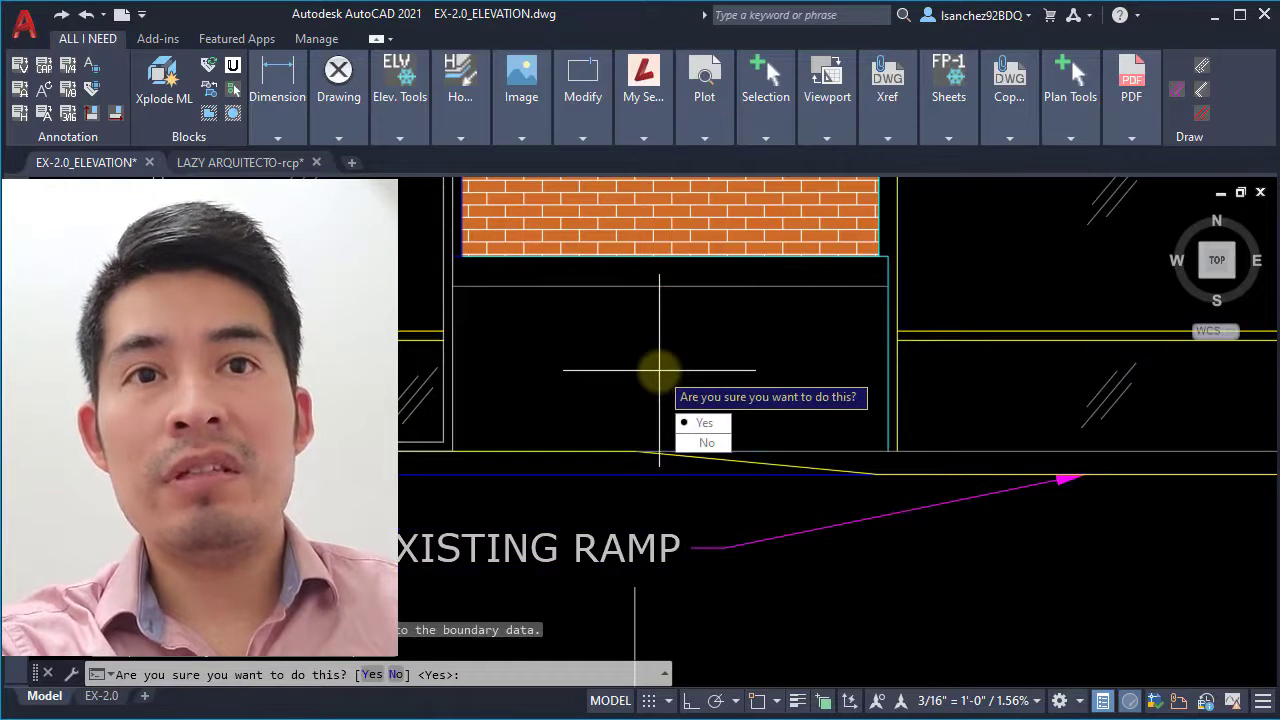
{"action": "key", "text": "Return"}
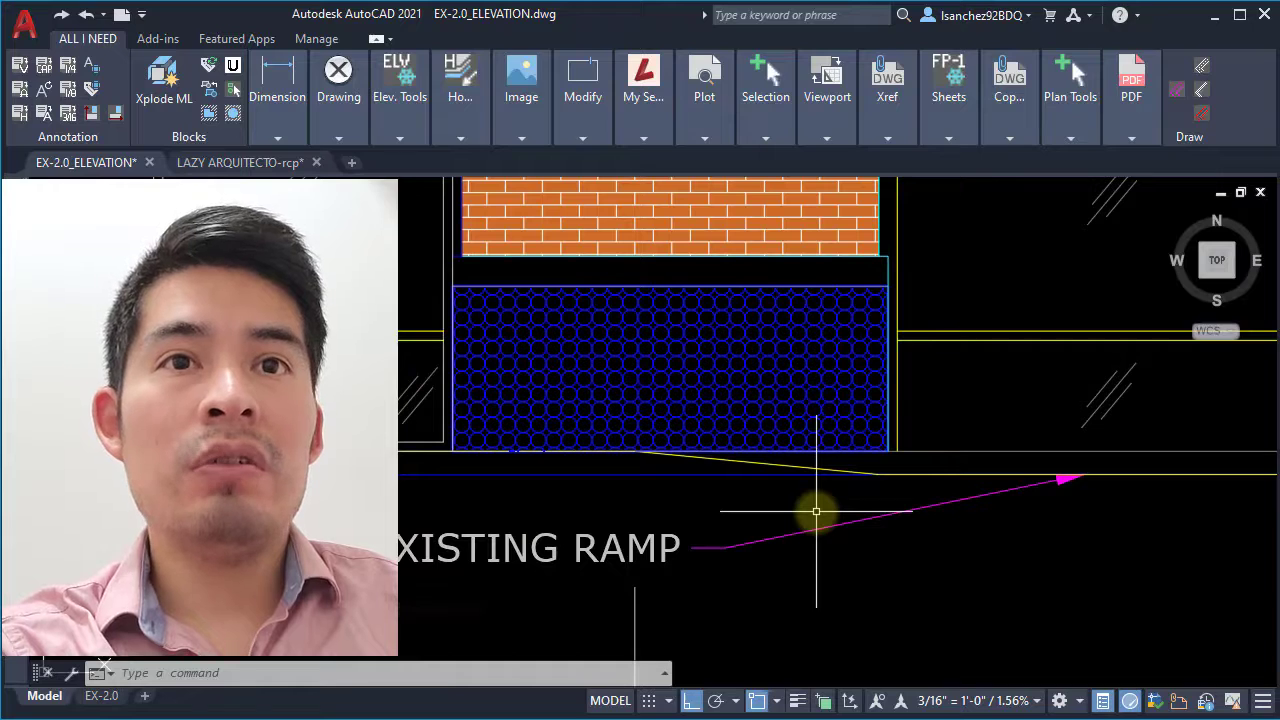
- Close and reopen the Tool Palettes, and turn off their auto-hide so the hatch palette stays expanded
{"action": "middle_click", "coordinate": [903, 399]}
{"action": "middle_click", "coordinate": [903, 399]}
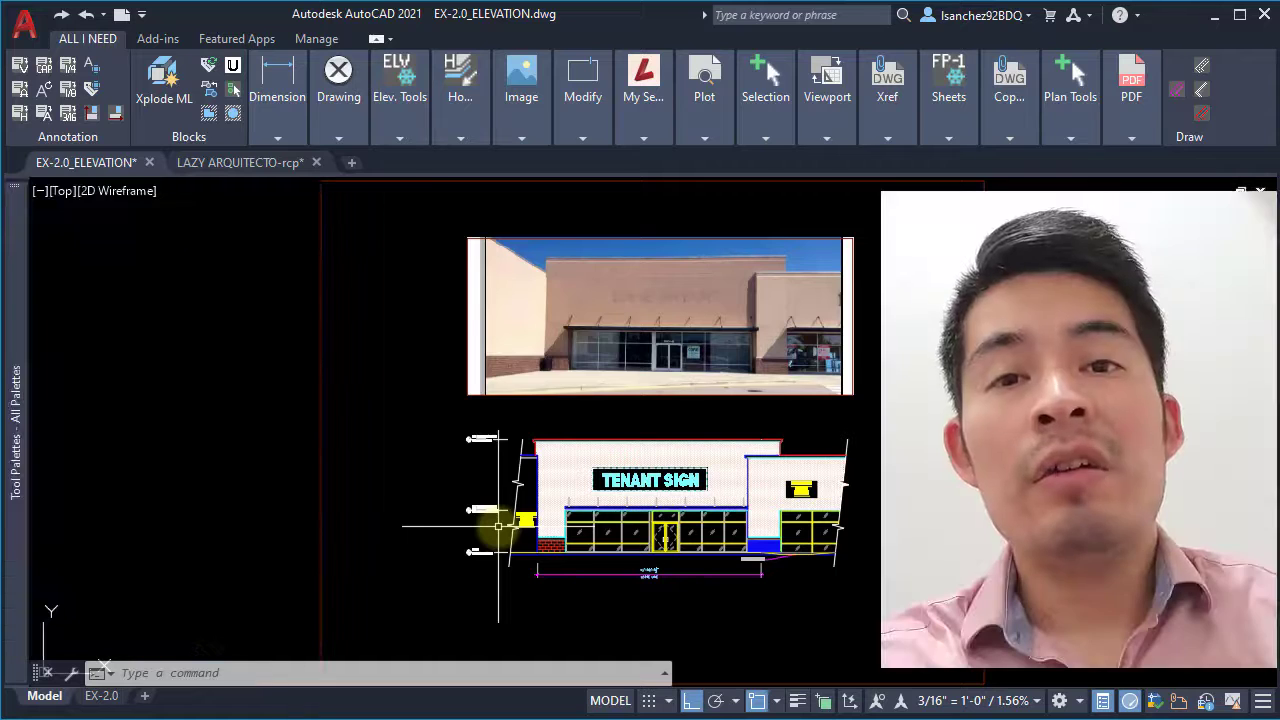
{"action": "key", "text": "ctrl+3"}
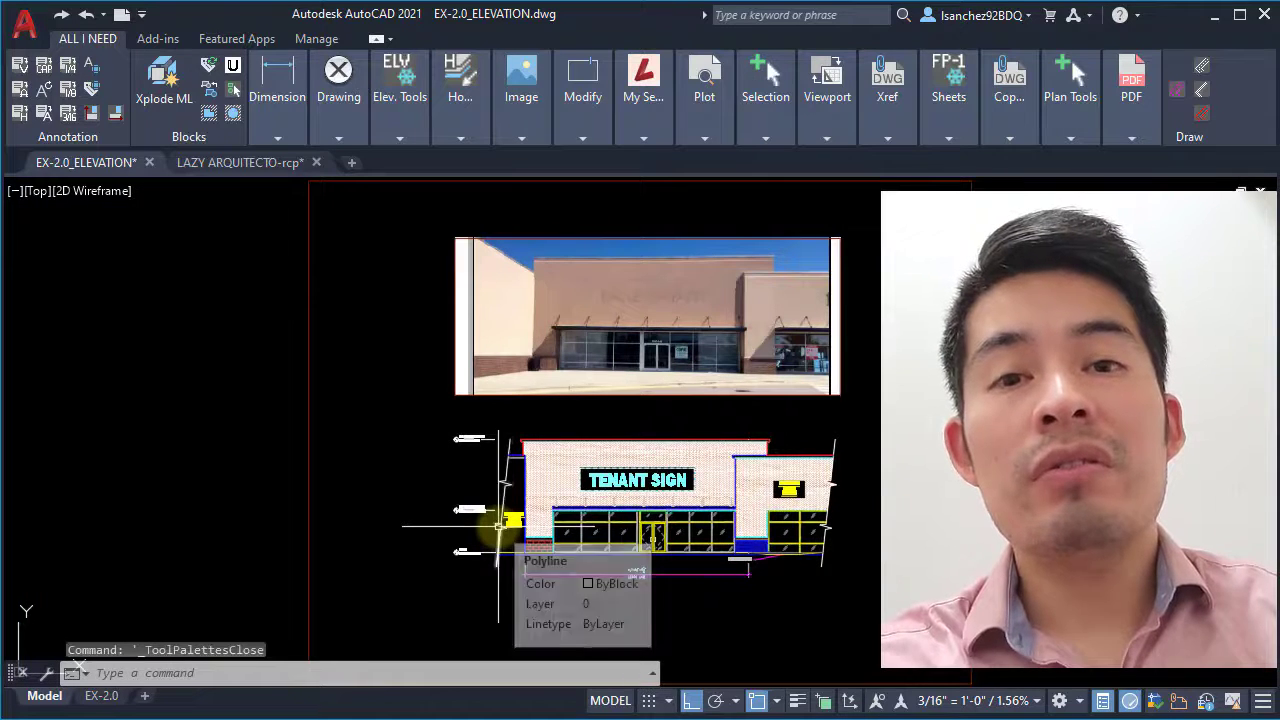
{"action": "key", "text": "ctrl+3"}
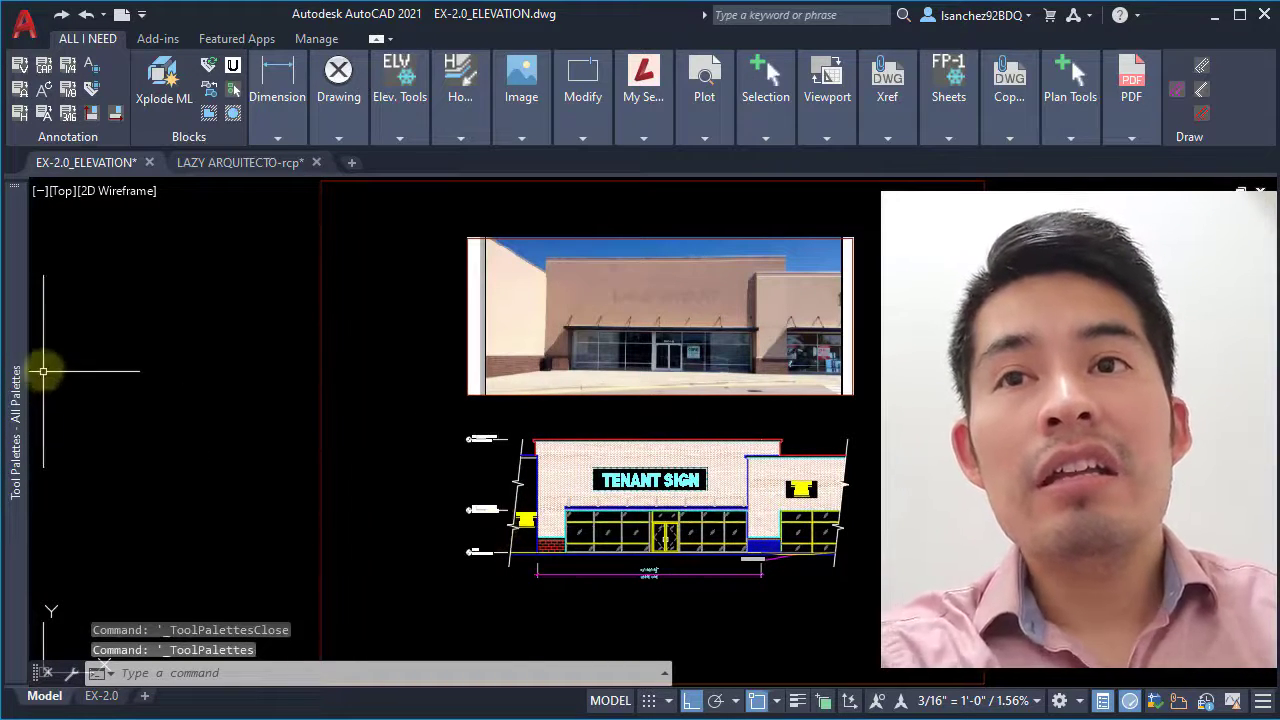
{"action": "mouse_move", "coordinate": [18, 328]}
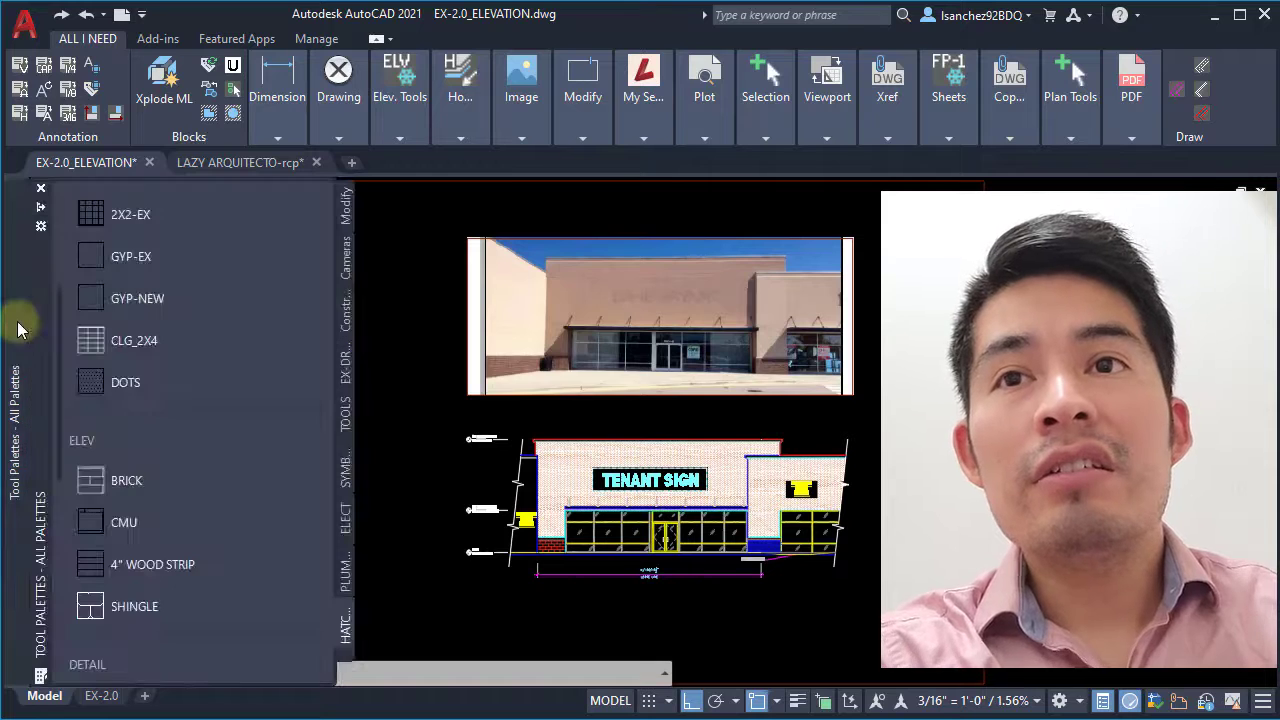
{"action": "left_click", "coordinate": [46, 208]}
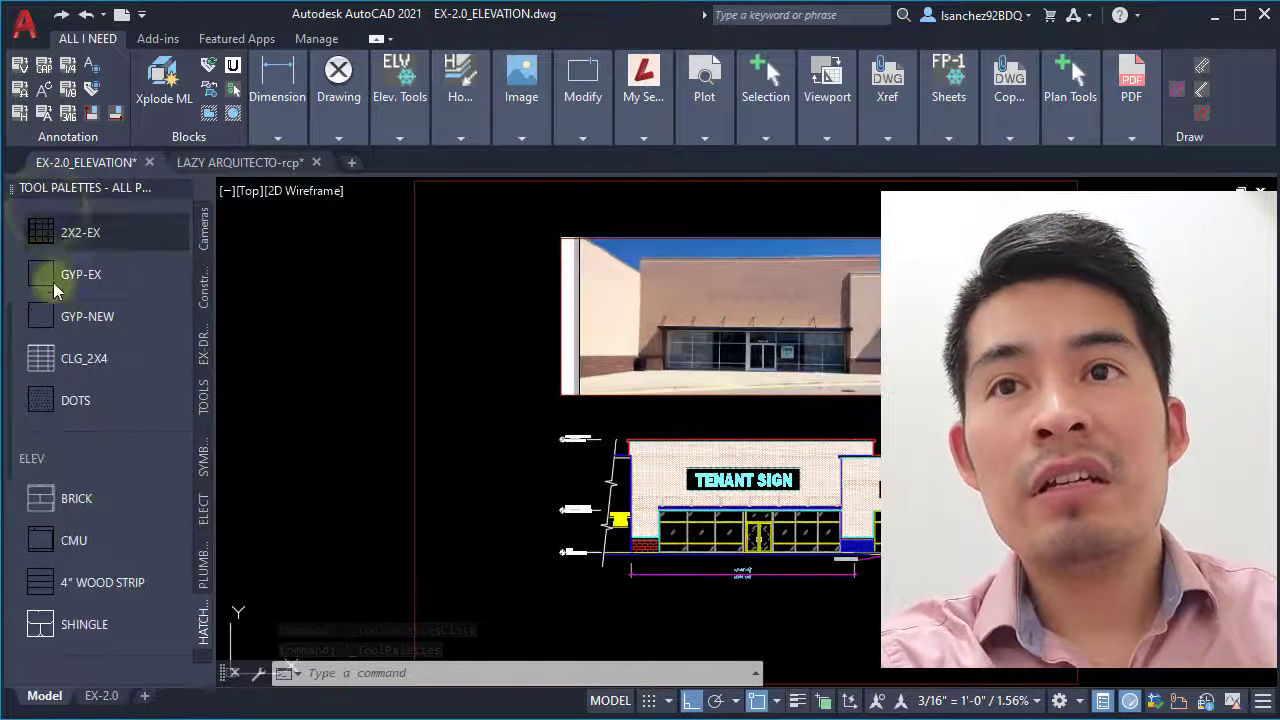
- Delete the red brick hatch from the wall base left of the storefront
{"action": "scroll", "coordinate": [700, 588], "scroll_direction": "up", "scroll_amount": 3}
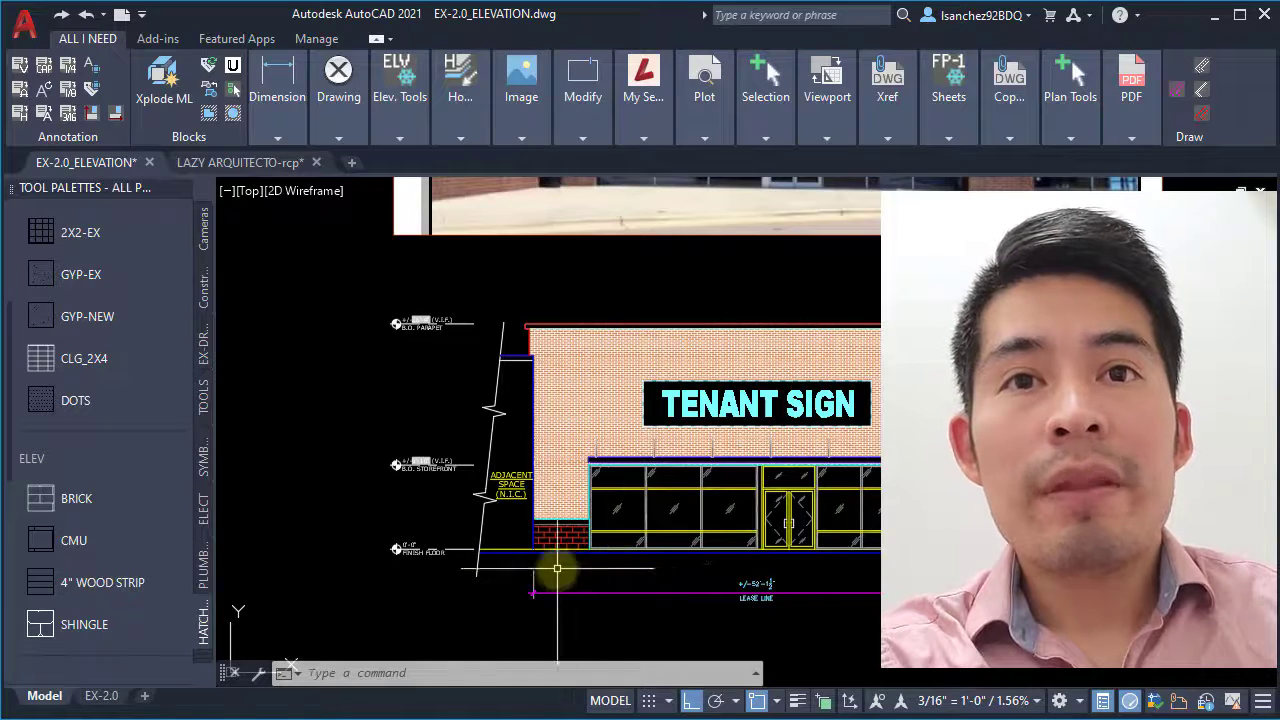
{"action": "scroll", "coordinate": [557, 563], "scroll_direction": "up", "scroll_amount": 5}
{"action": "left_click", "coordinate": [627, 506]}
{"action": "left_click", "coordinate": [586, 457]}
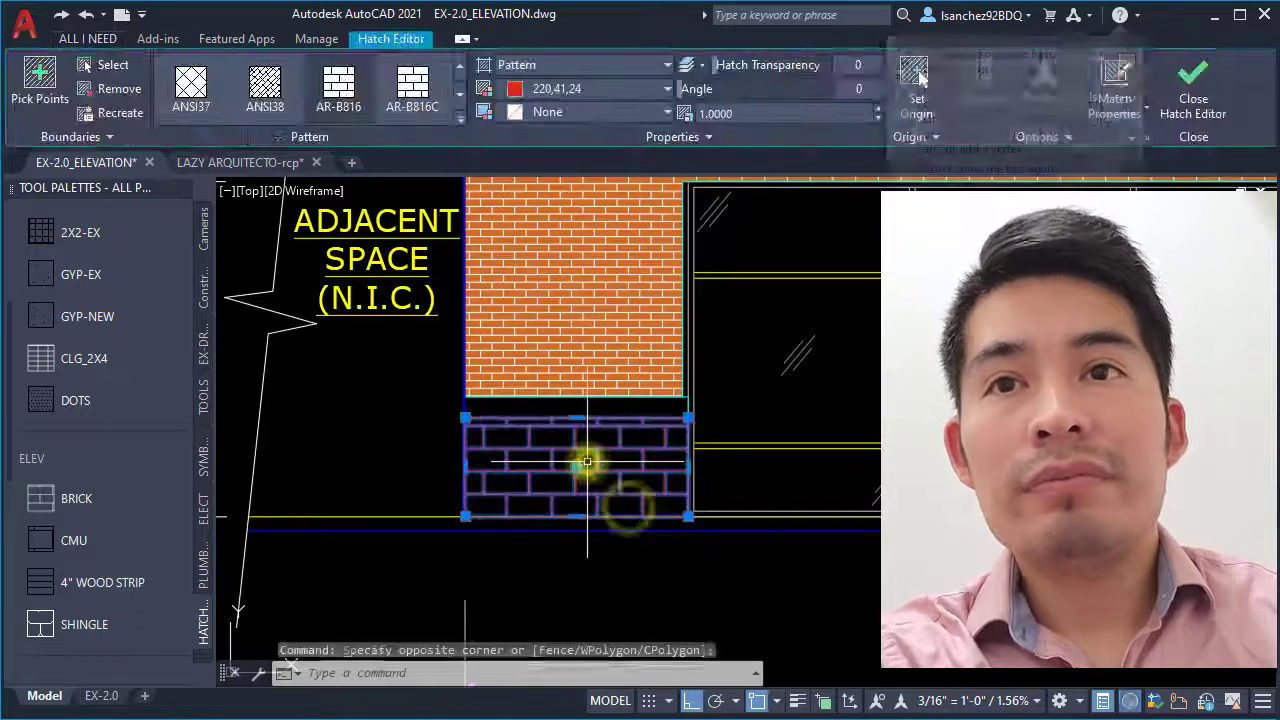
{"action": "key", "text": "Delete"}
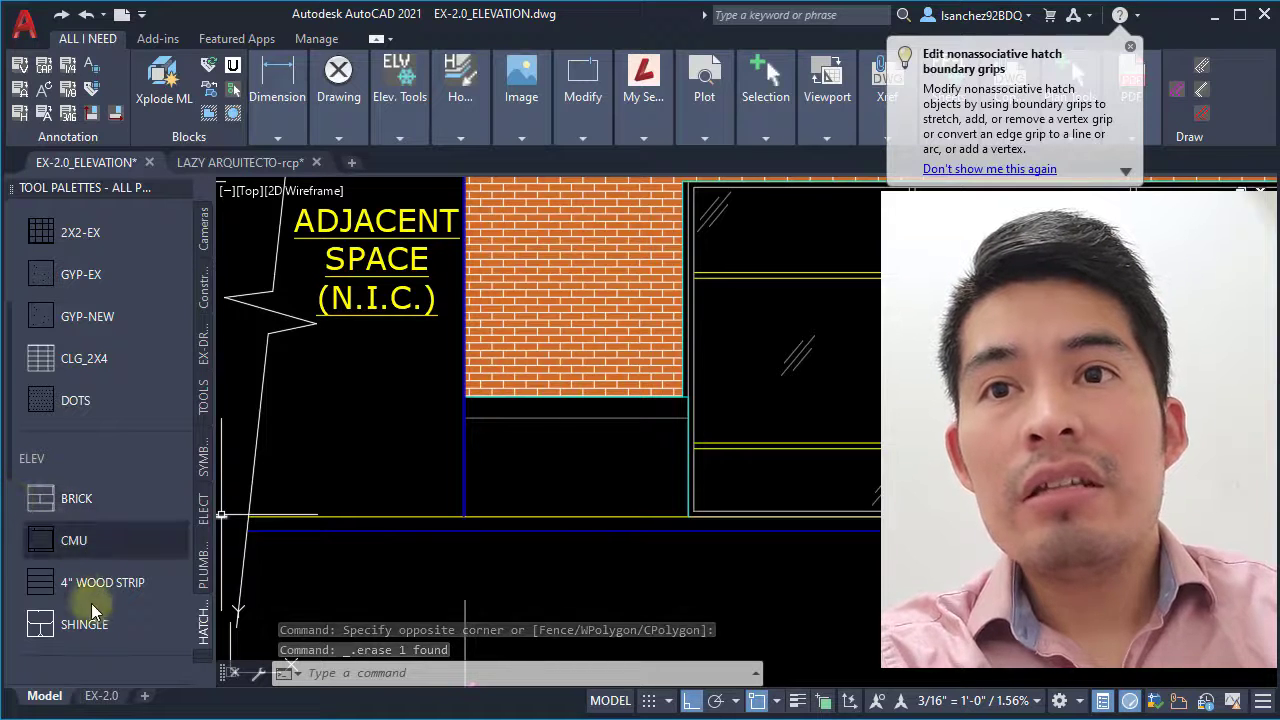
- Fill the empty wall base with the stored BRICK hatch from the ELEV group and inspect its fit along the base edges
{"action": "left_click", "coordinate": [67, 505]}
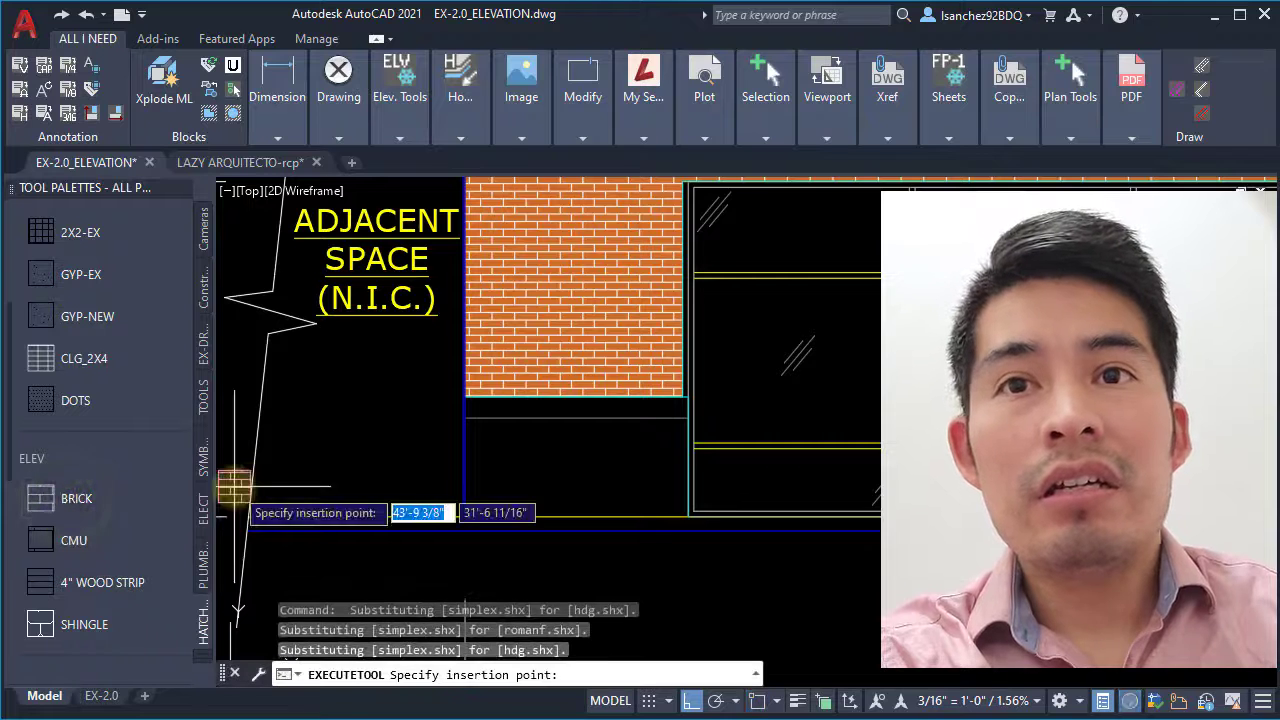
{"action": "left_click", "coordinate": [514, 487]}
{"action": "scroll", "coordinate": [526, 489], "scroll_direction": "up", "scroll_amount": 3}
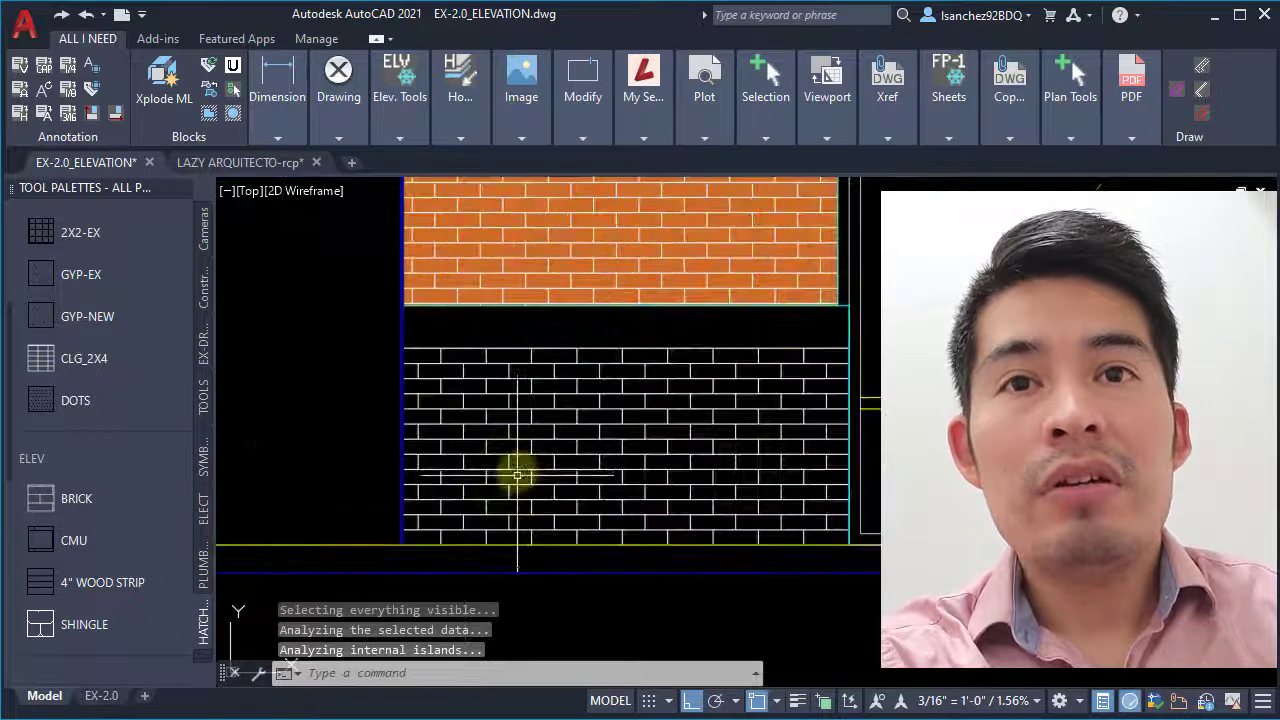
{"action": "left_click", "coordinate": [517, 468]}
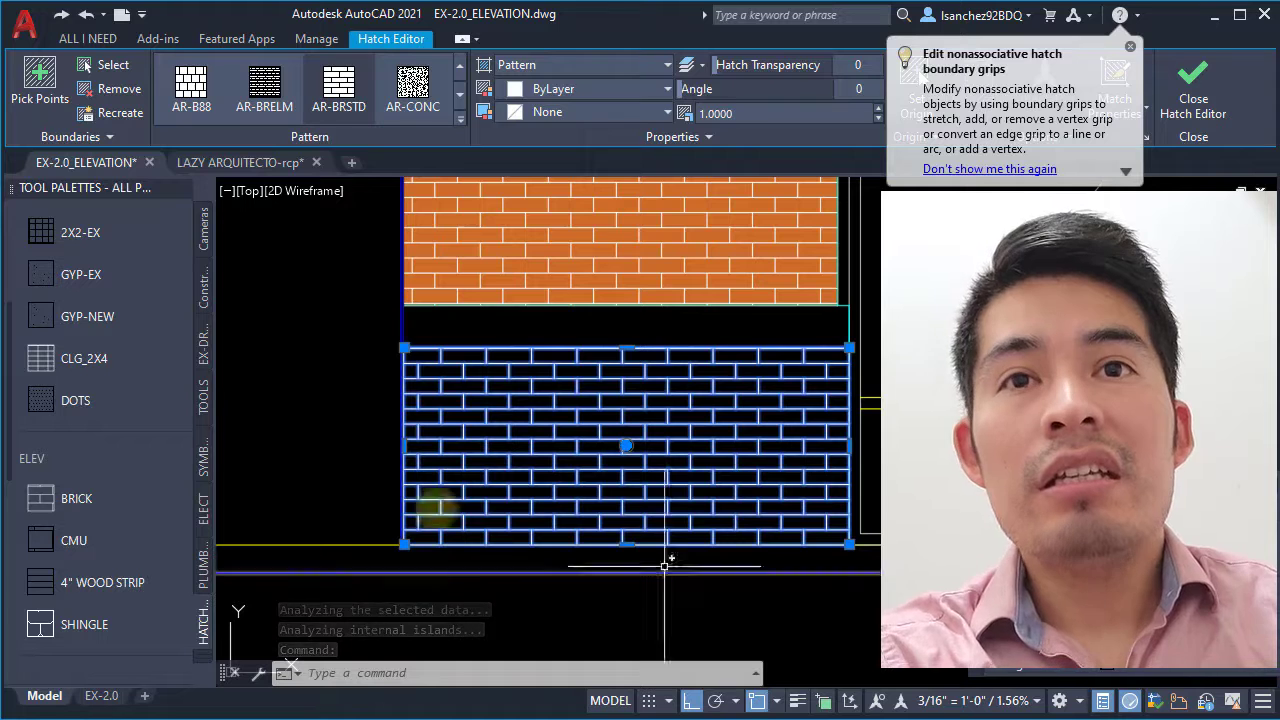
{"action": "scroll", "coordinate": [457, 491], "scroll_direction": "up", "scroll_amount": 3}
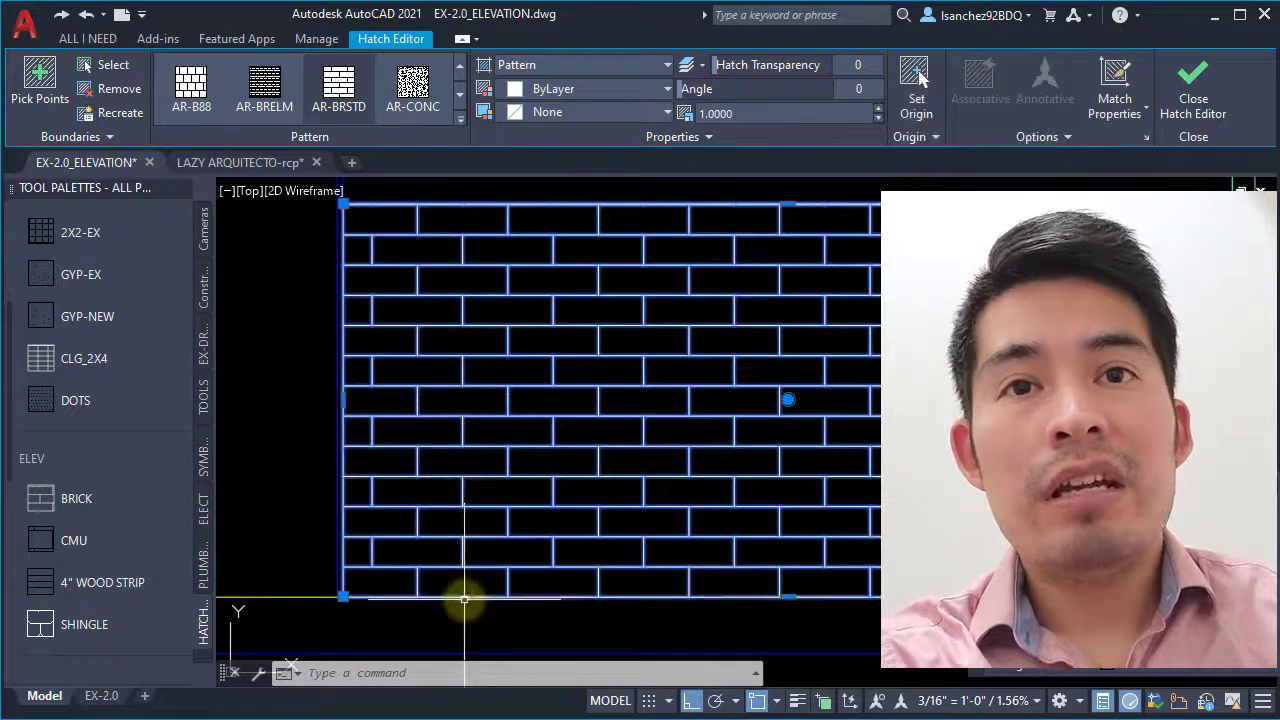
{"action": "scroll", "coordinate": [440, 560], "scroll_direction": "down", "scroll_amount": 3}
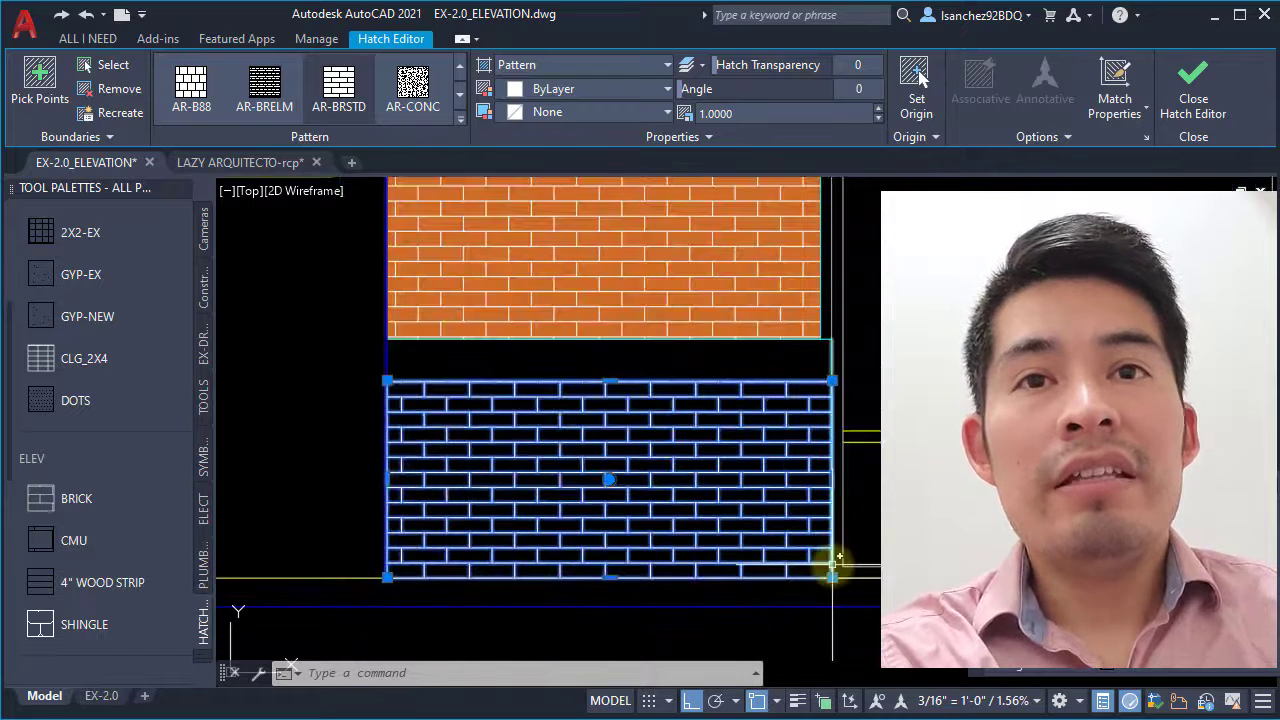
{"action": "key", "text": "Escape"}
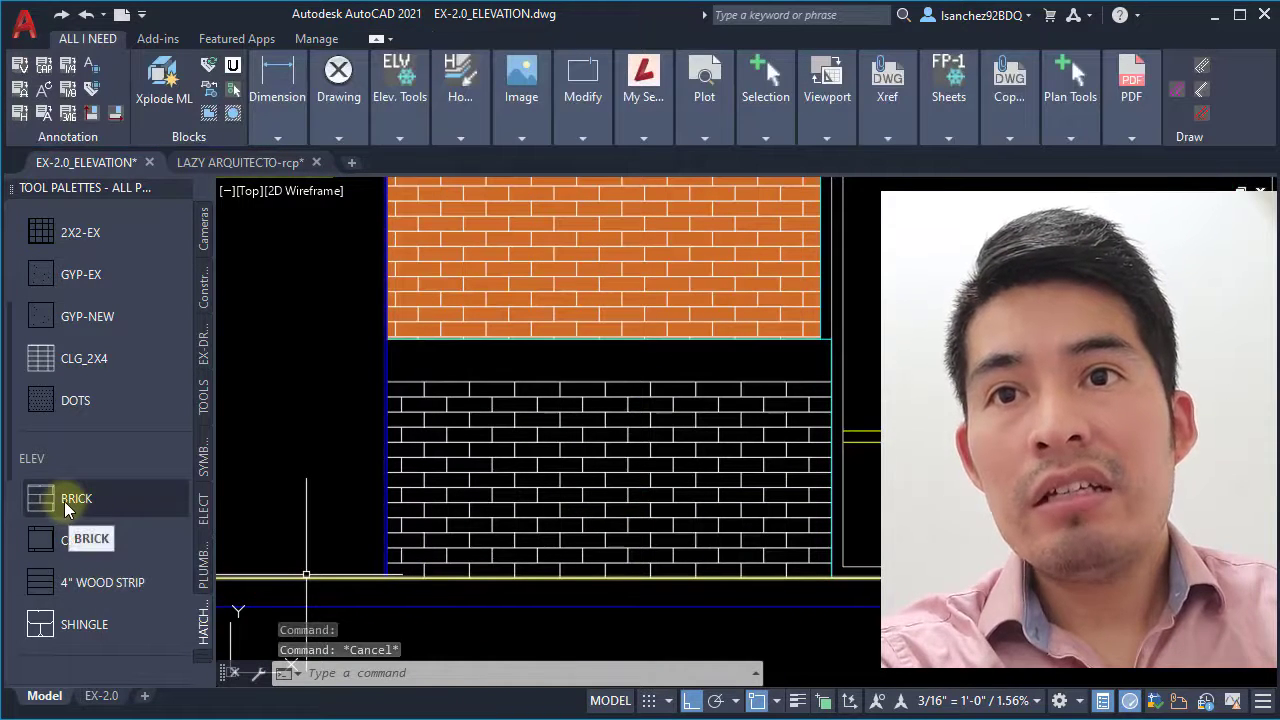
- Review the pattern and general properties of the BRICK hatch tool, and close them without changes
{"action": "right_click", "coordinate": [67, 501]}
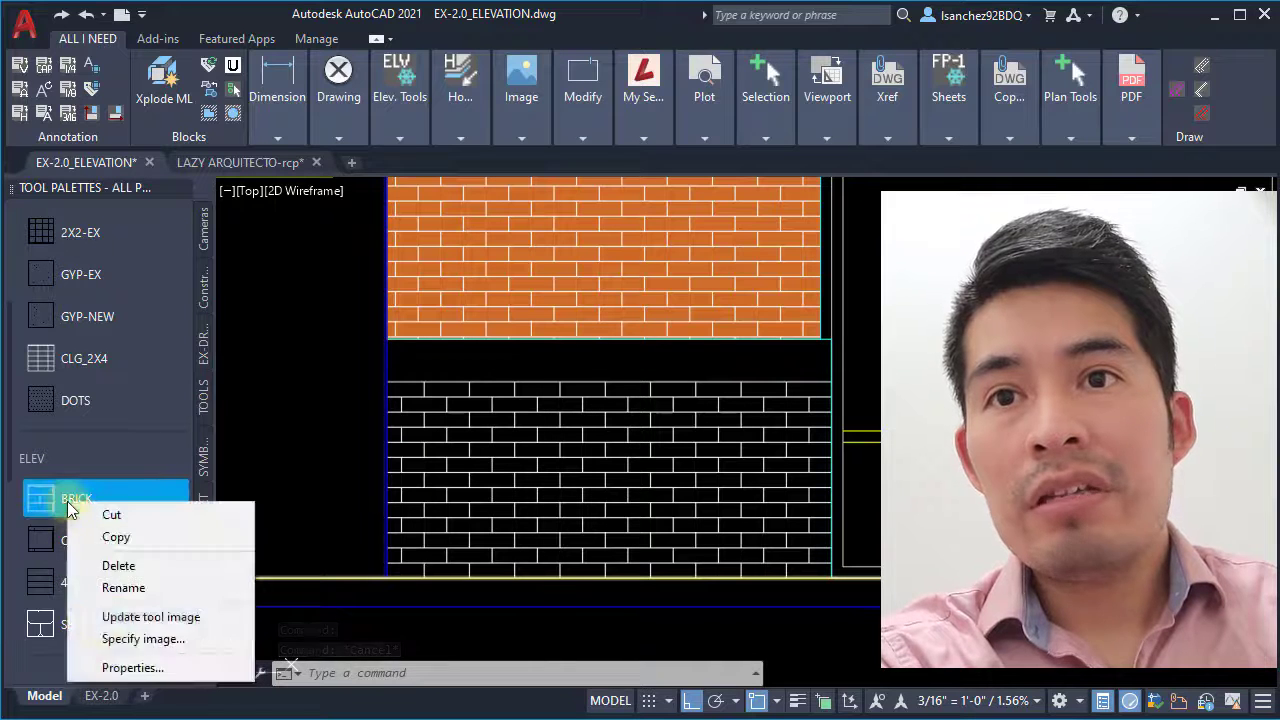
{"action": "left_click", "coordinate": [88, 666]}
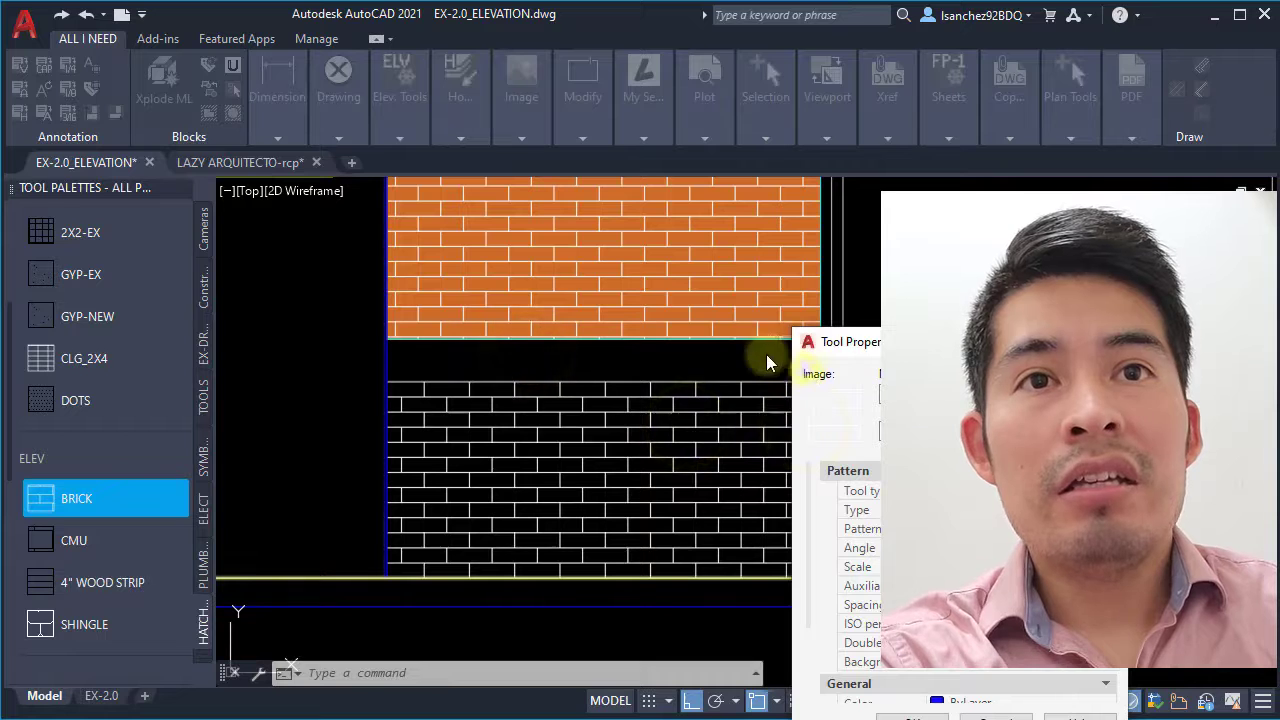
{"action": "left_click_drag", "start_coordinate": [826, 346], "coordinate": [486, 231]}
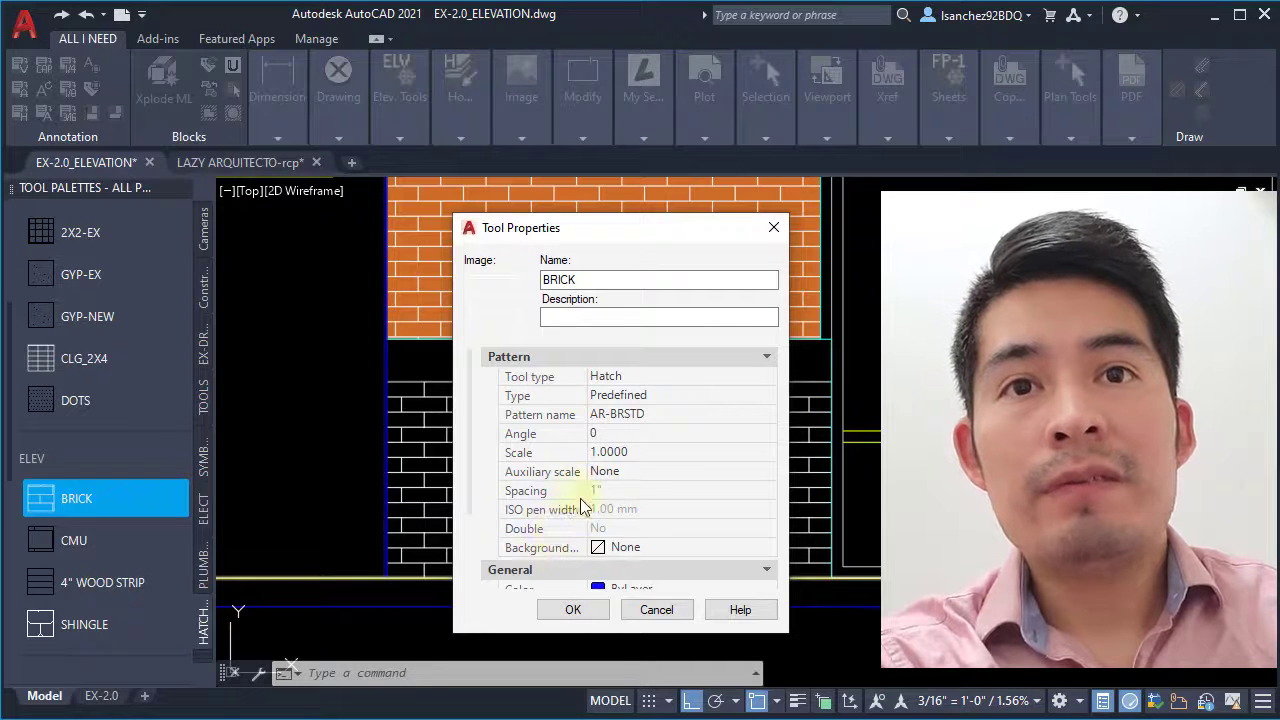
{"action": "scroll", "coordinate": [640, 560], "scroll_direction": "down", "scroll_amount": 2}
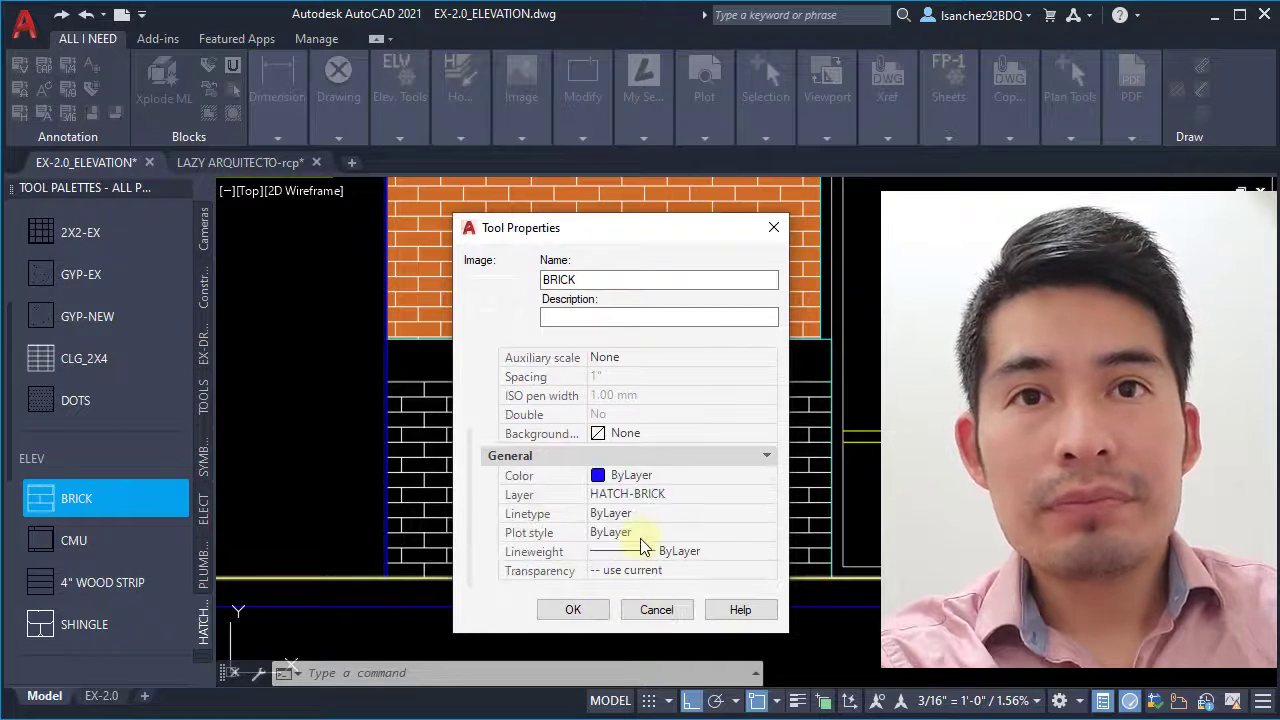
{"action": "left_click", "coordinate": [656, 609]}
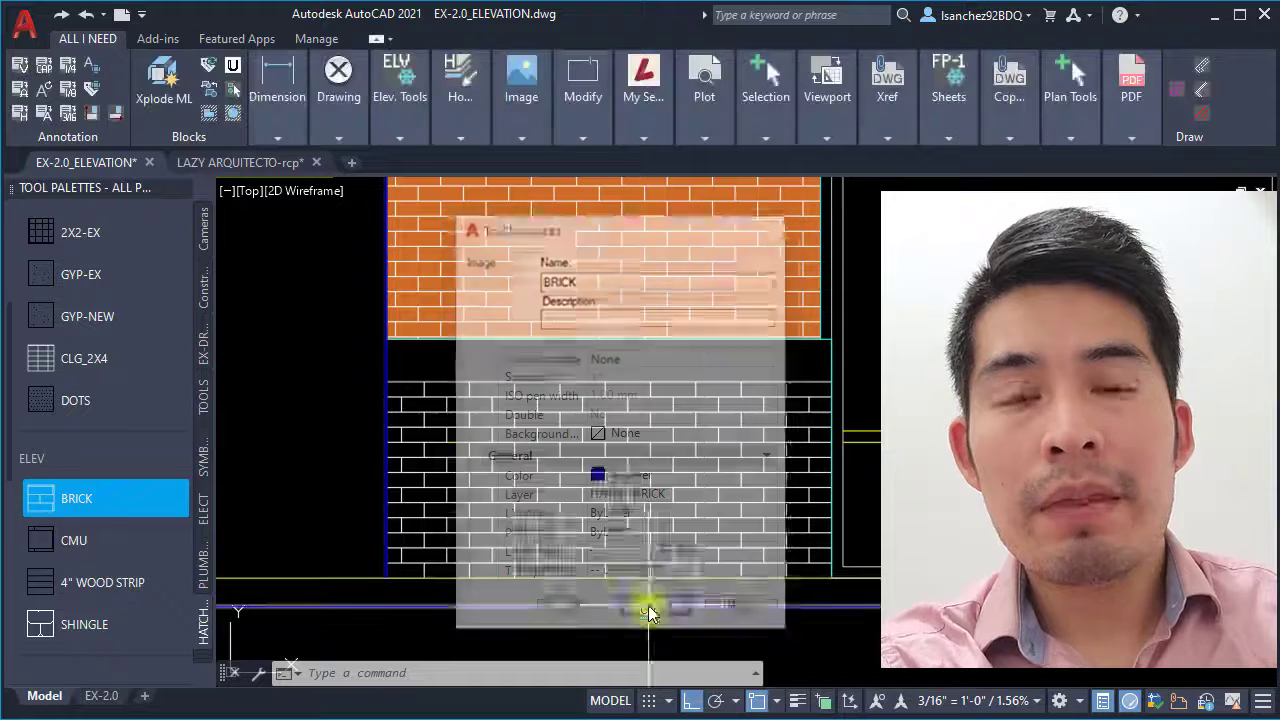
- Add the wall base's brick hatch to the hatch tool palette as a new tool below STANDING_SEAM
{"action": "scroll", "coordinate": [551, 490], "scroll_direction": "down", "scroll_amount": 1}
{"action": "middle_click_drag", "start_coordinate": [551, 477], "coordinate": [601, 432]}
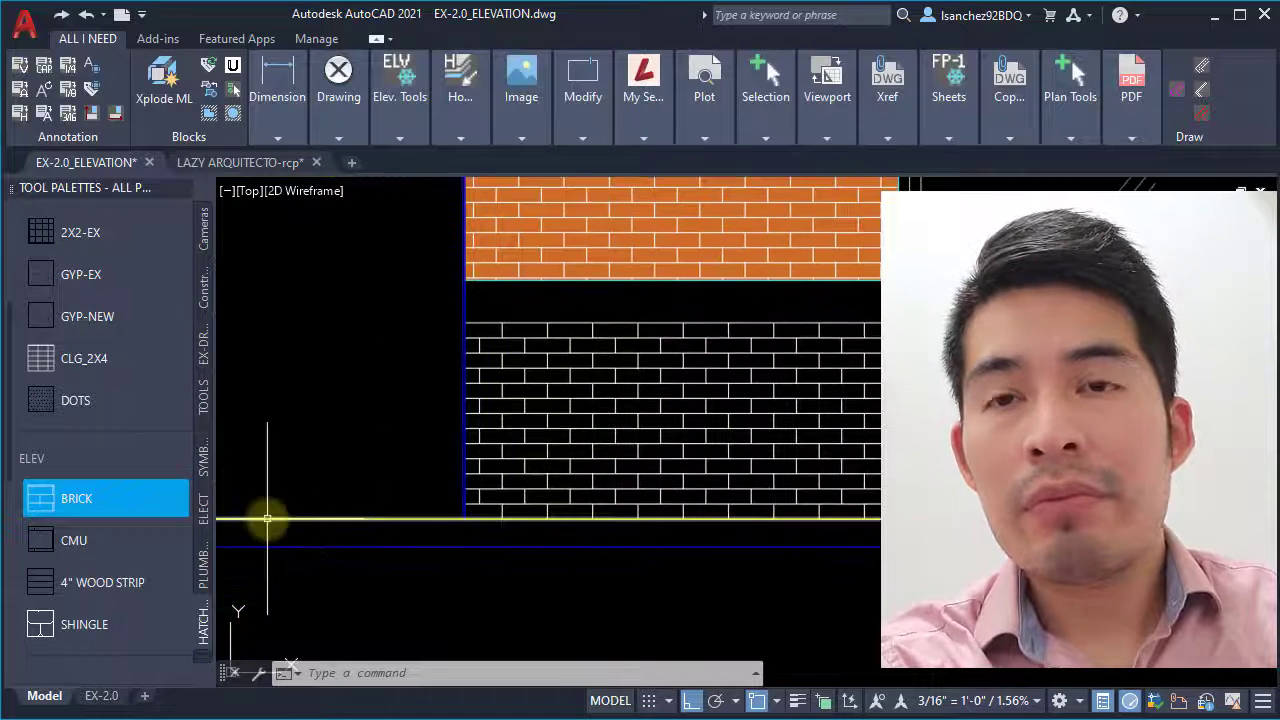
{"action": "scroll", "coordinate": [20, 560], "scroll_direction": "down", "scroll_amount": 5}
{"action": "scroll", "coordinate": [12, 598], "scroll_direction": "down", "scroll_amount": 3}
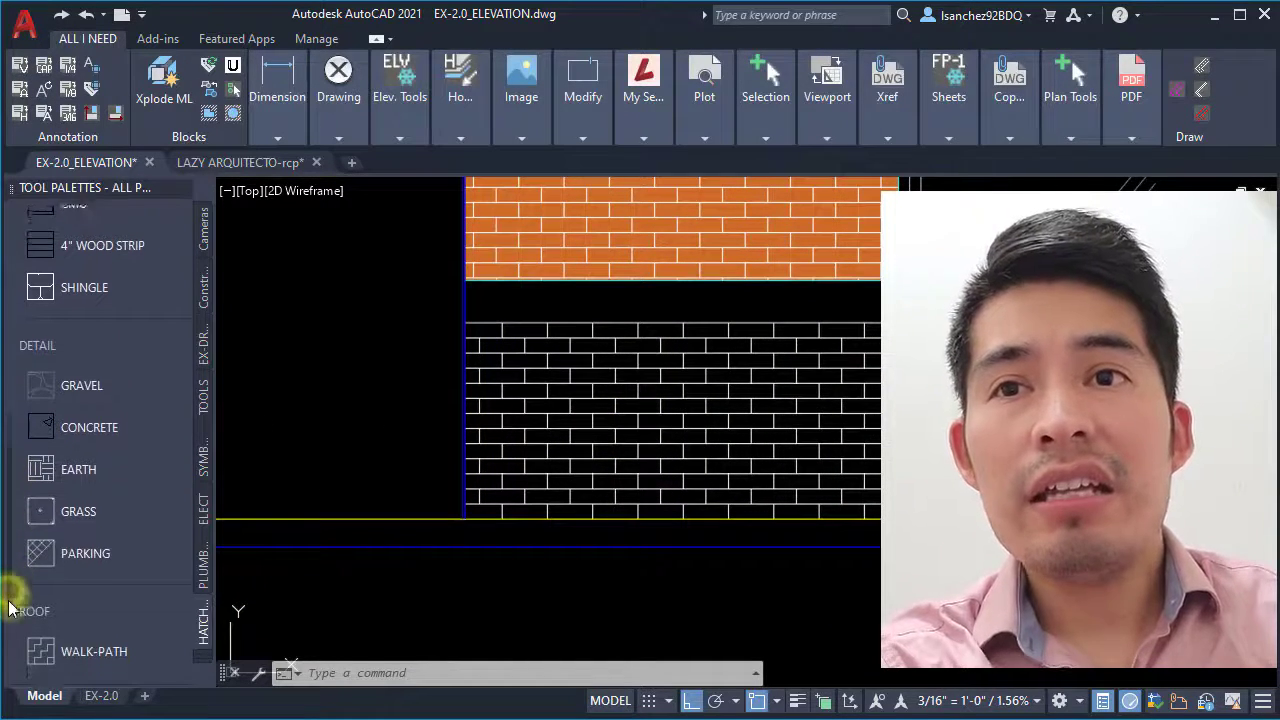
{"action": "left_click", "coordinate": [595, 490]}
{"action": "left_click", "coordinate": [593, 472]}
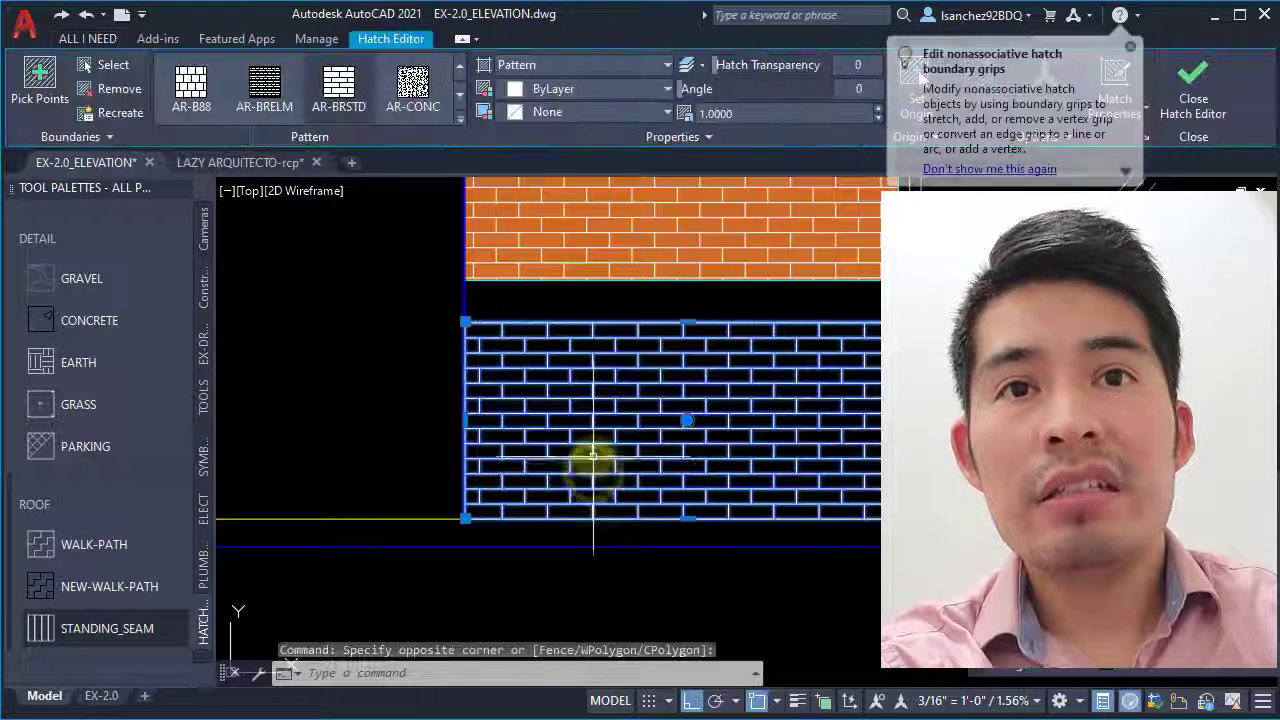
{"action": "mouse_move", "coordinate": [591, 446]}
{"action": "left_mouse_down"}
{"action": "mouse_move", "coordinate": [535, 496]}
{"action": "mouse_move", "coordinate": [372, 581]}
{"action": "mouse_move", "coordinate": [166, 635]}
{"action": "mouse_move", "coordinate": [128, 660]}
{"action": "left_mouse_up"}
{"action": "scroll", "coordinate": [86, 569], "scroll_direction": "down", "scroll_amount": 2}
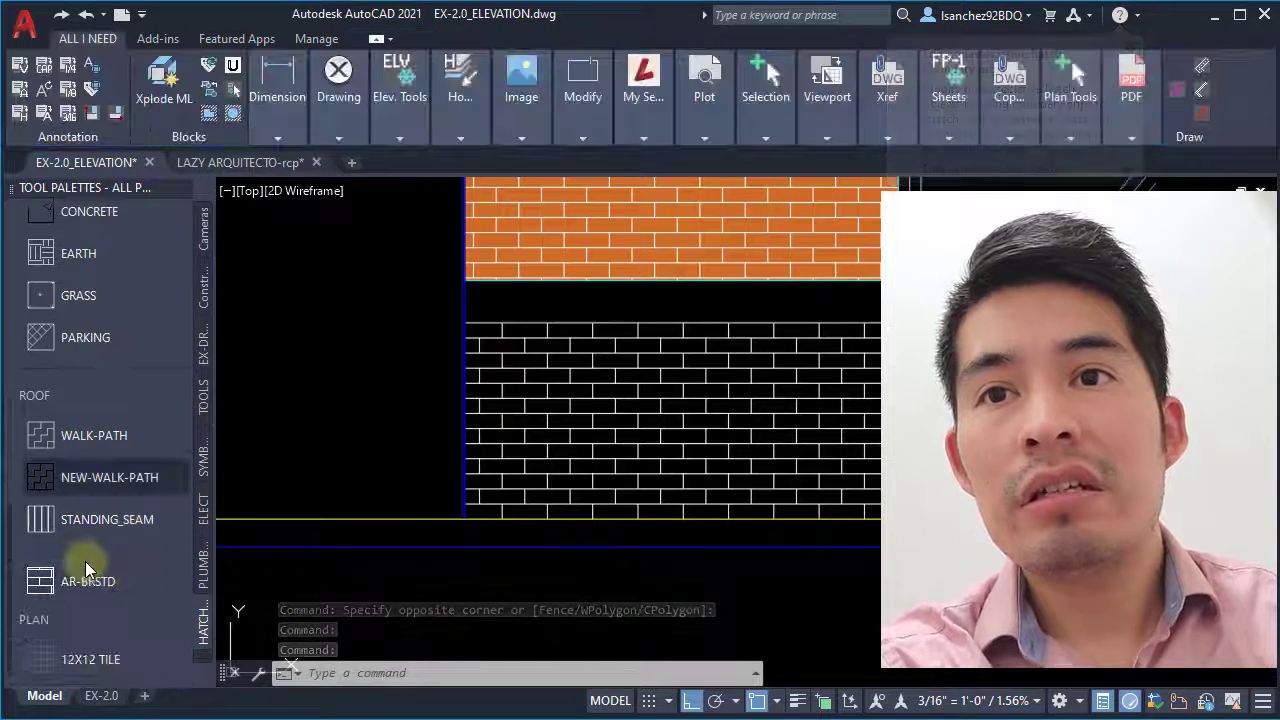
- Open the editing options of the newly added brick hatch tool
{"action": "right_click", "coordinate": [72, 578]}
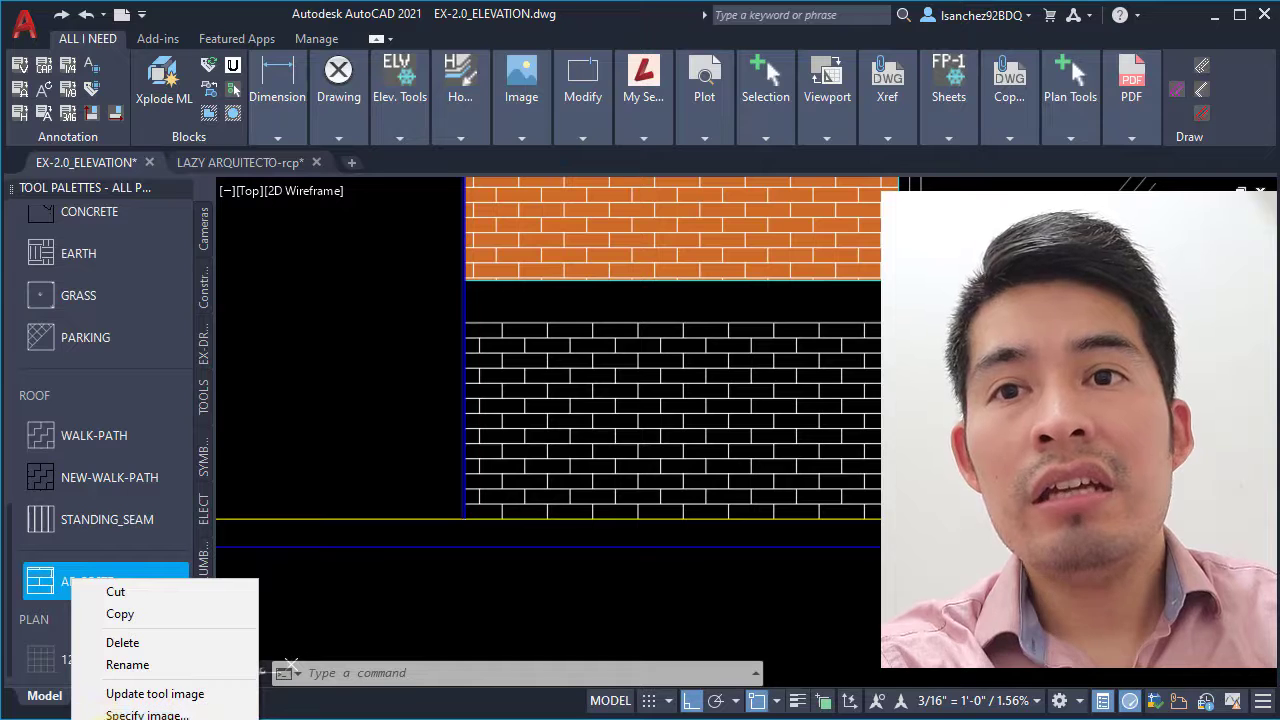